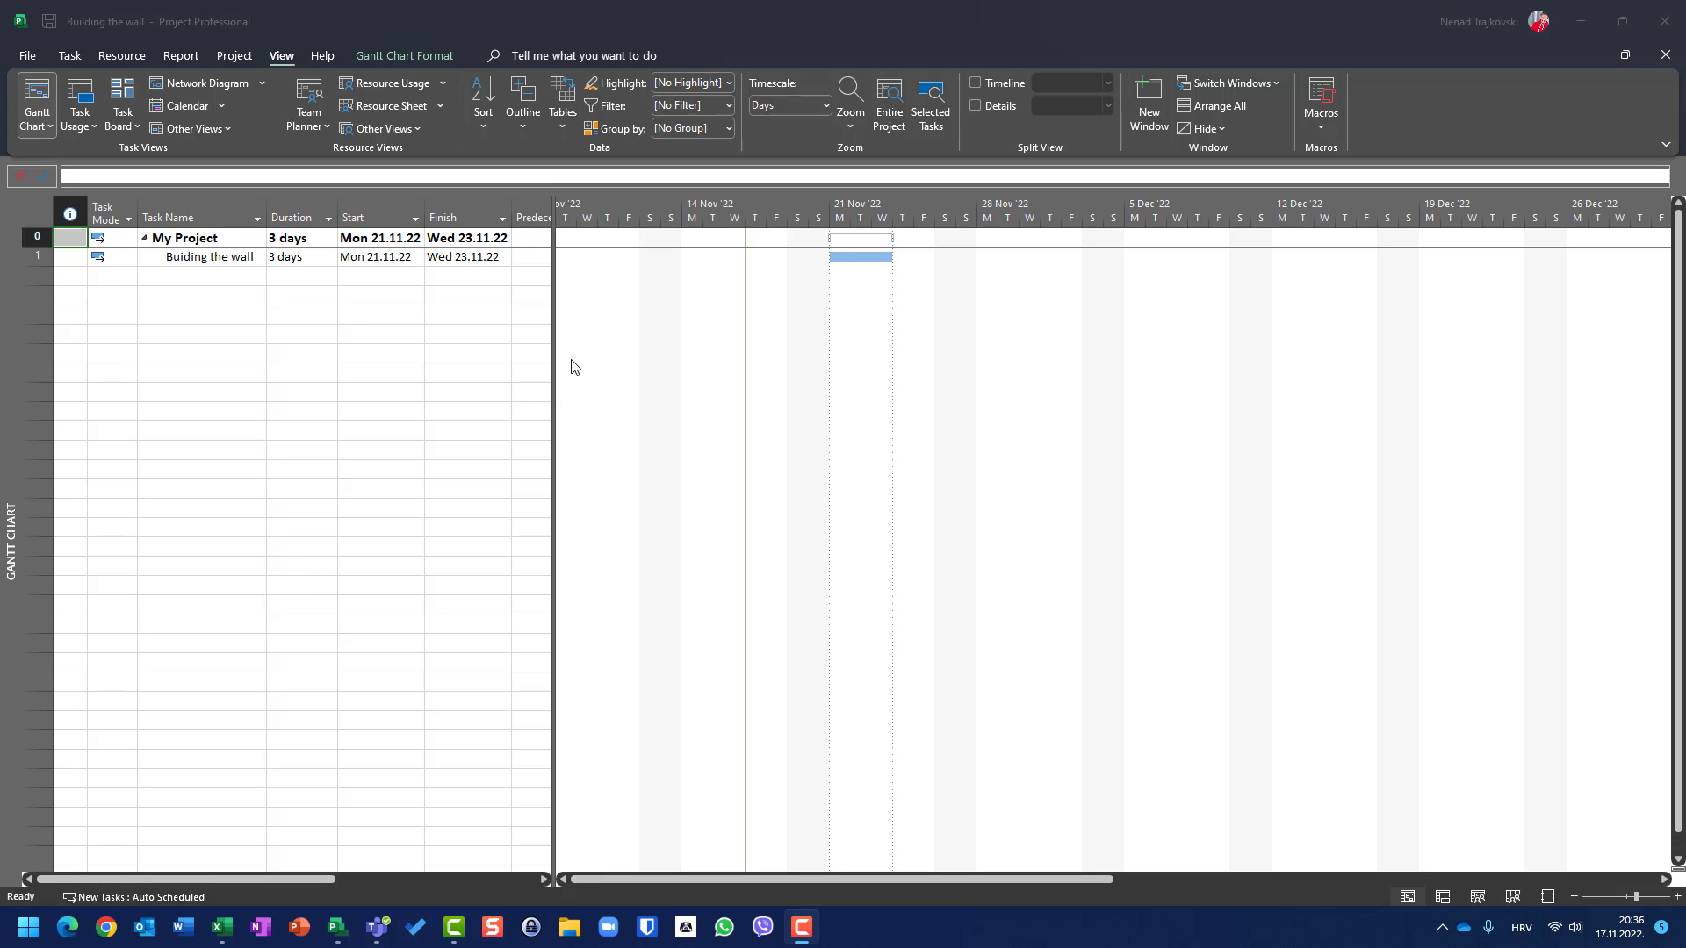
- In the Resource Sheet, set the material label of the Brick resource to Pcs
{"action": "left_click", "coordinate": [546, 354]}
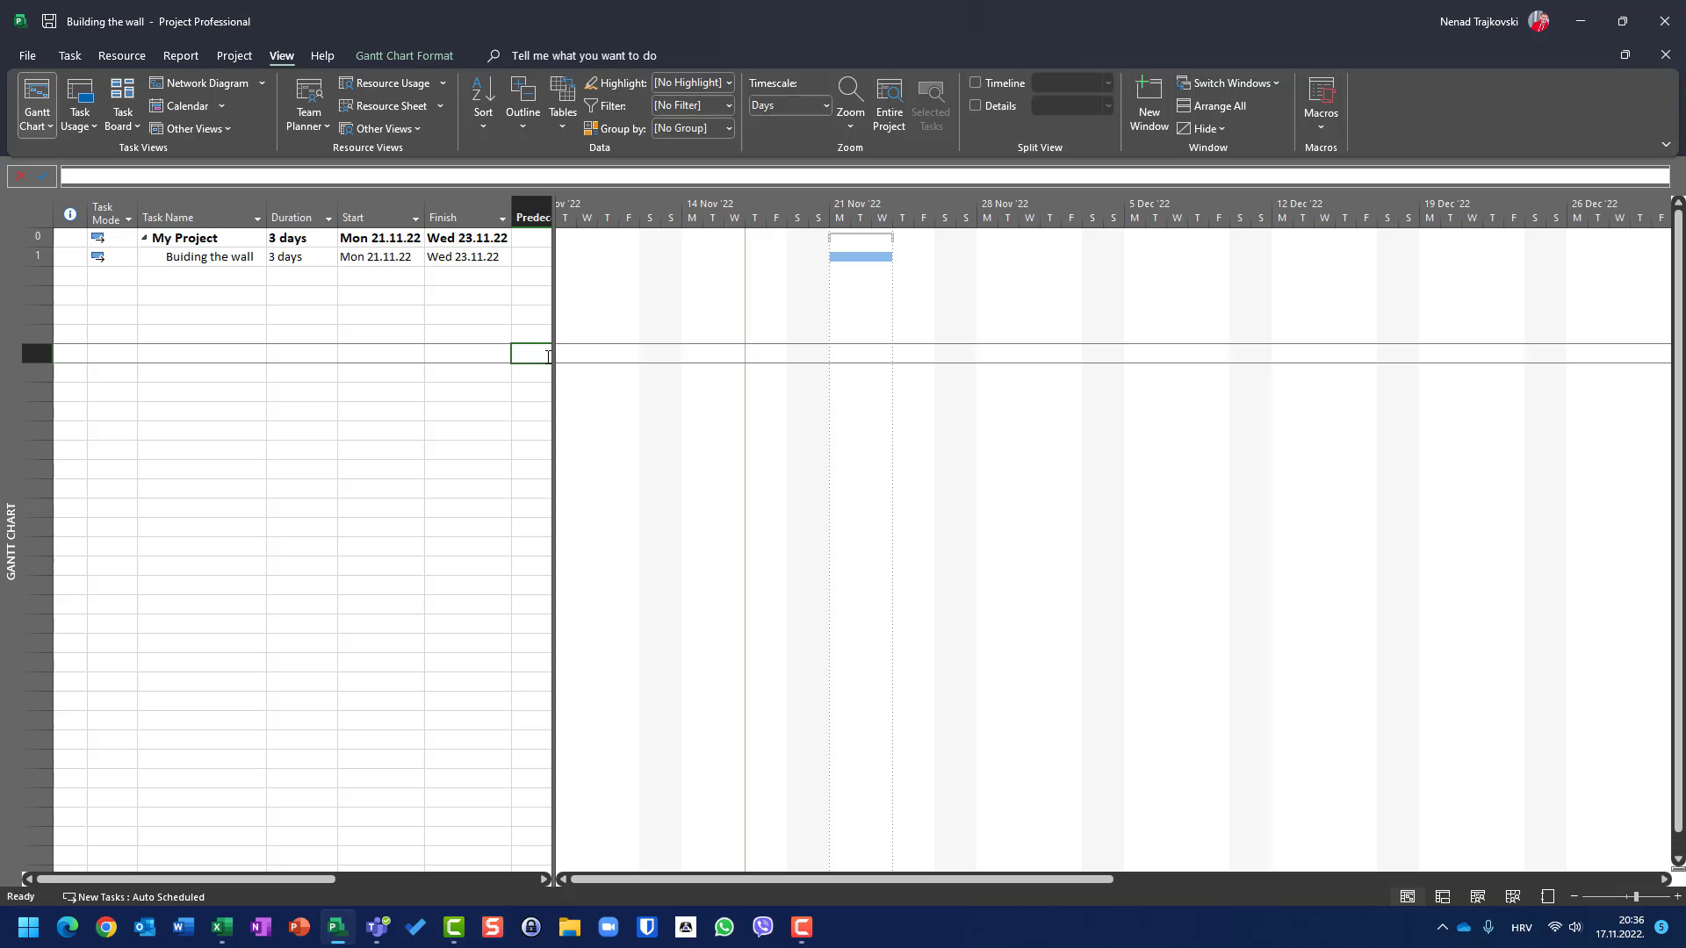
{"action": "left_click_drag", "start_coordinate": [553, 347], "coordinate": [663, 346]}
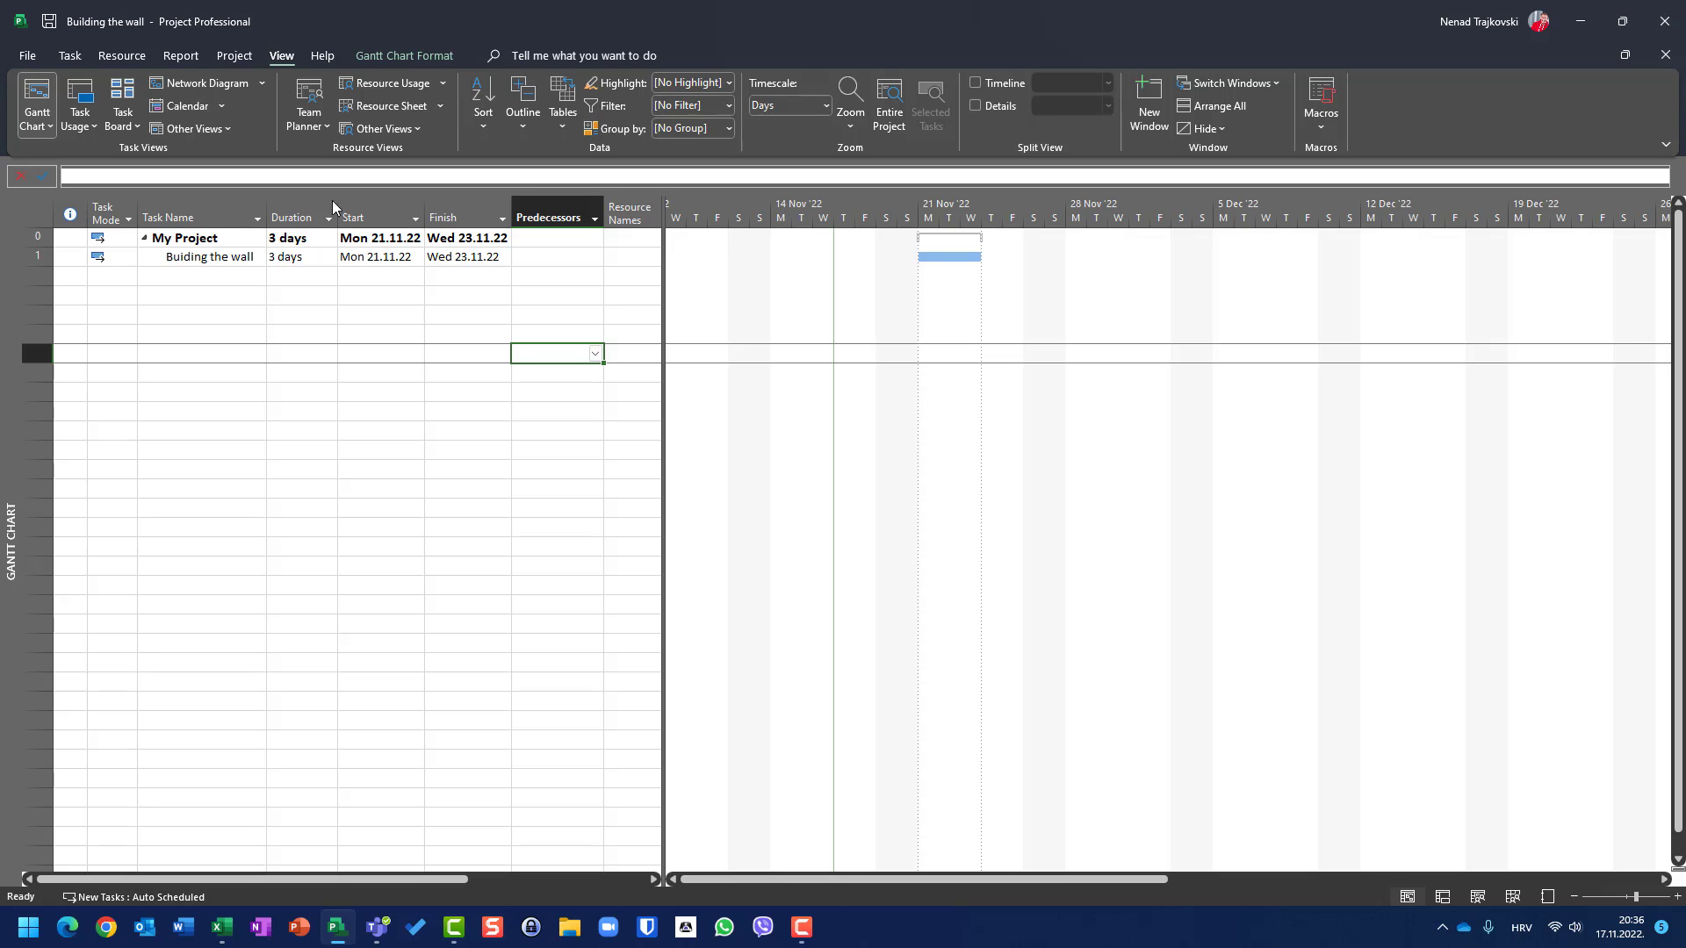
{"action": "left_click", "coordinate": [349, 103]}
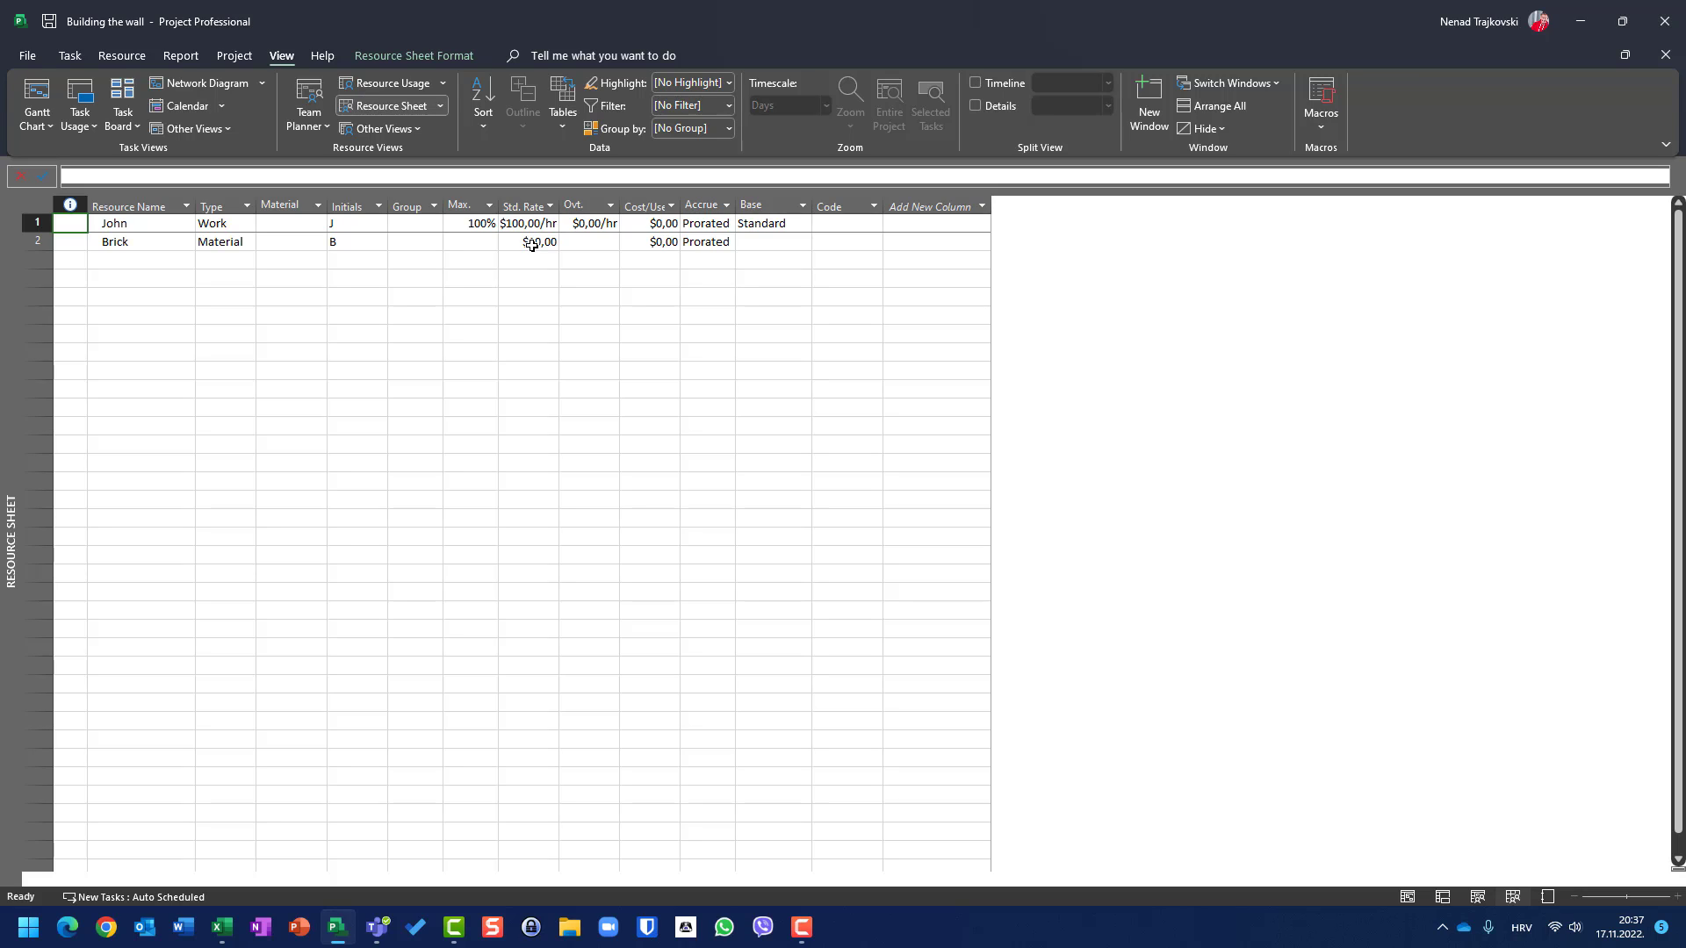
{"action": "left_click", "coordinate": [299, 244]}
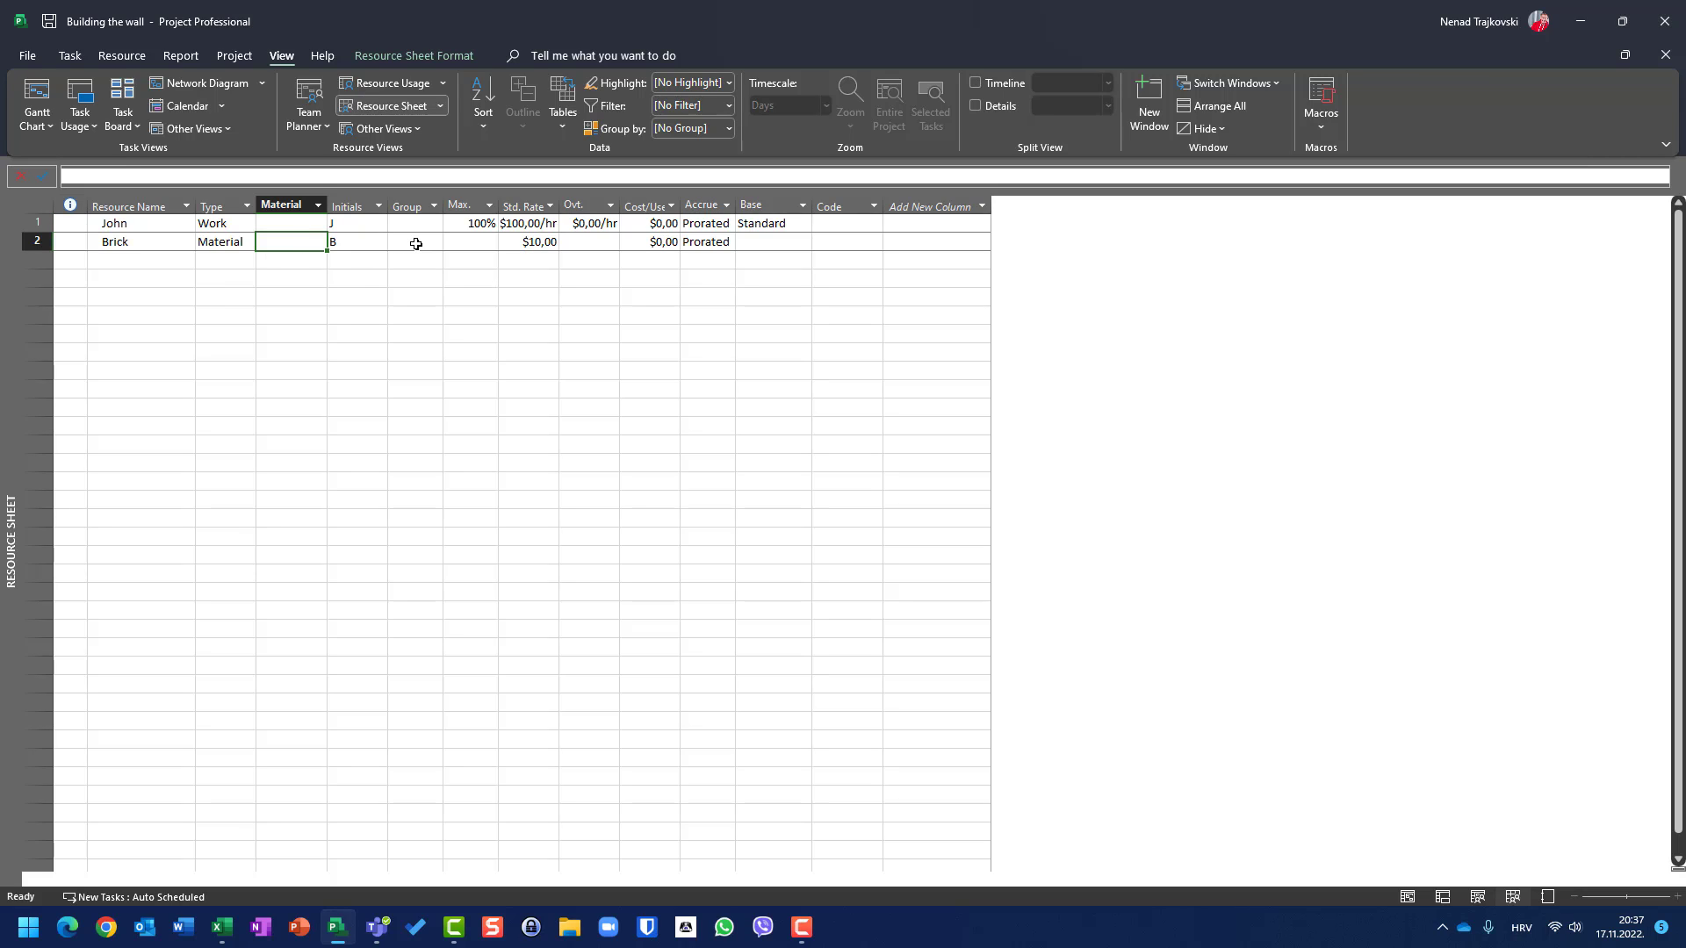
{"action": "type", "text": "Pi"}
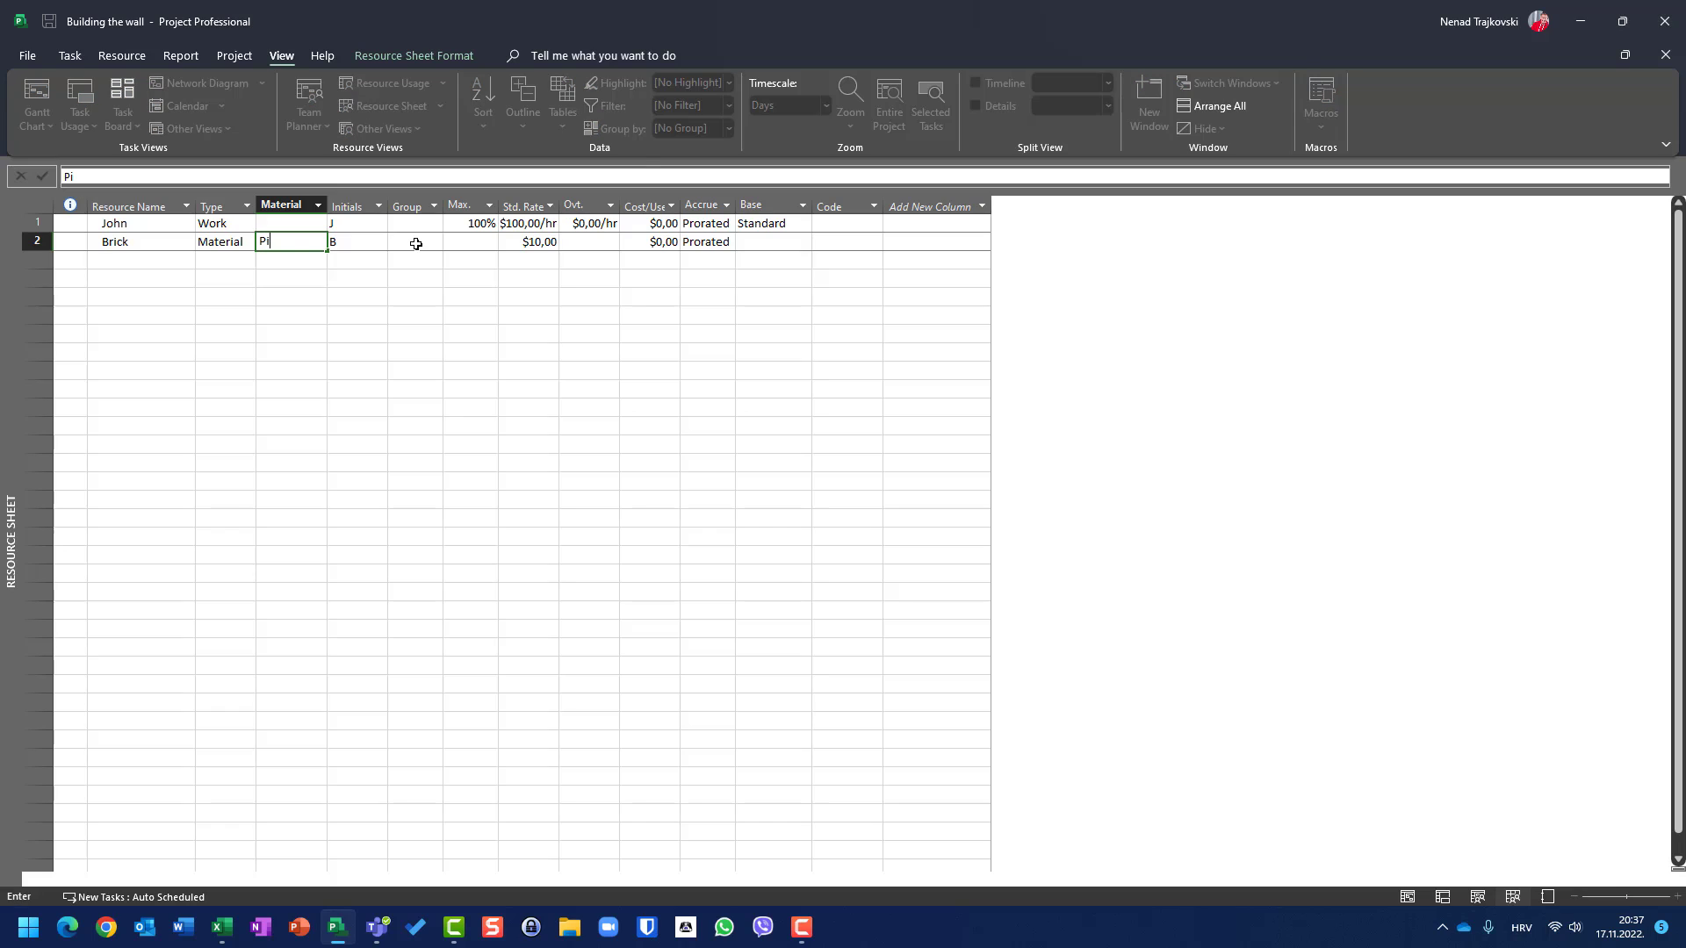
{"action": "key", "text": "BackSpace"}
{"action": "type", "text": "cs"}
{"action": "key", "text": "Return"}
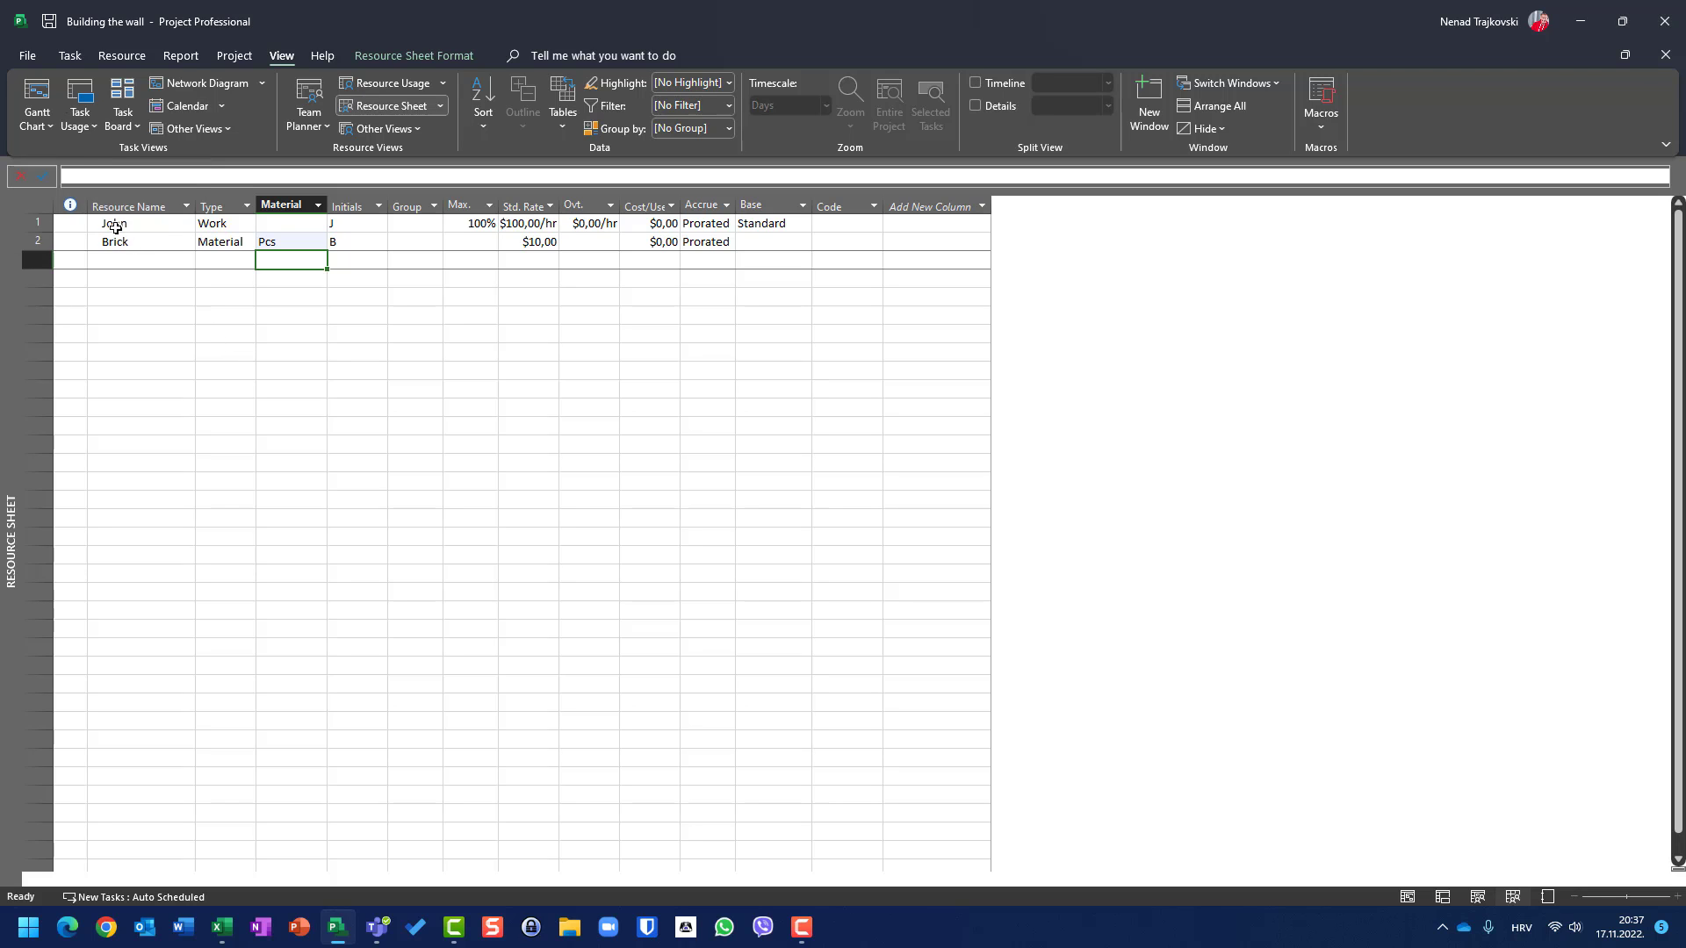
- In the Gantt Chart, try assigning Brick and the work resource to the wall-building task through Resource Names, and clear the assignments
{"action": "left_click", "coordinate": [39, 97]}
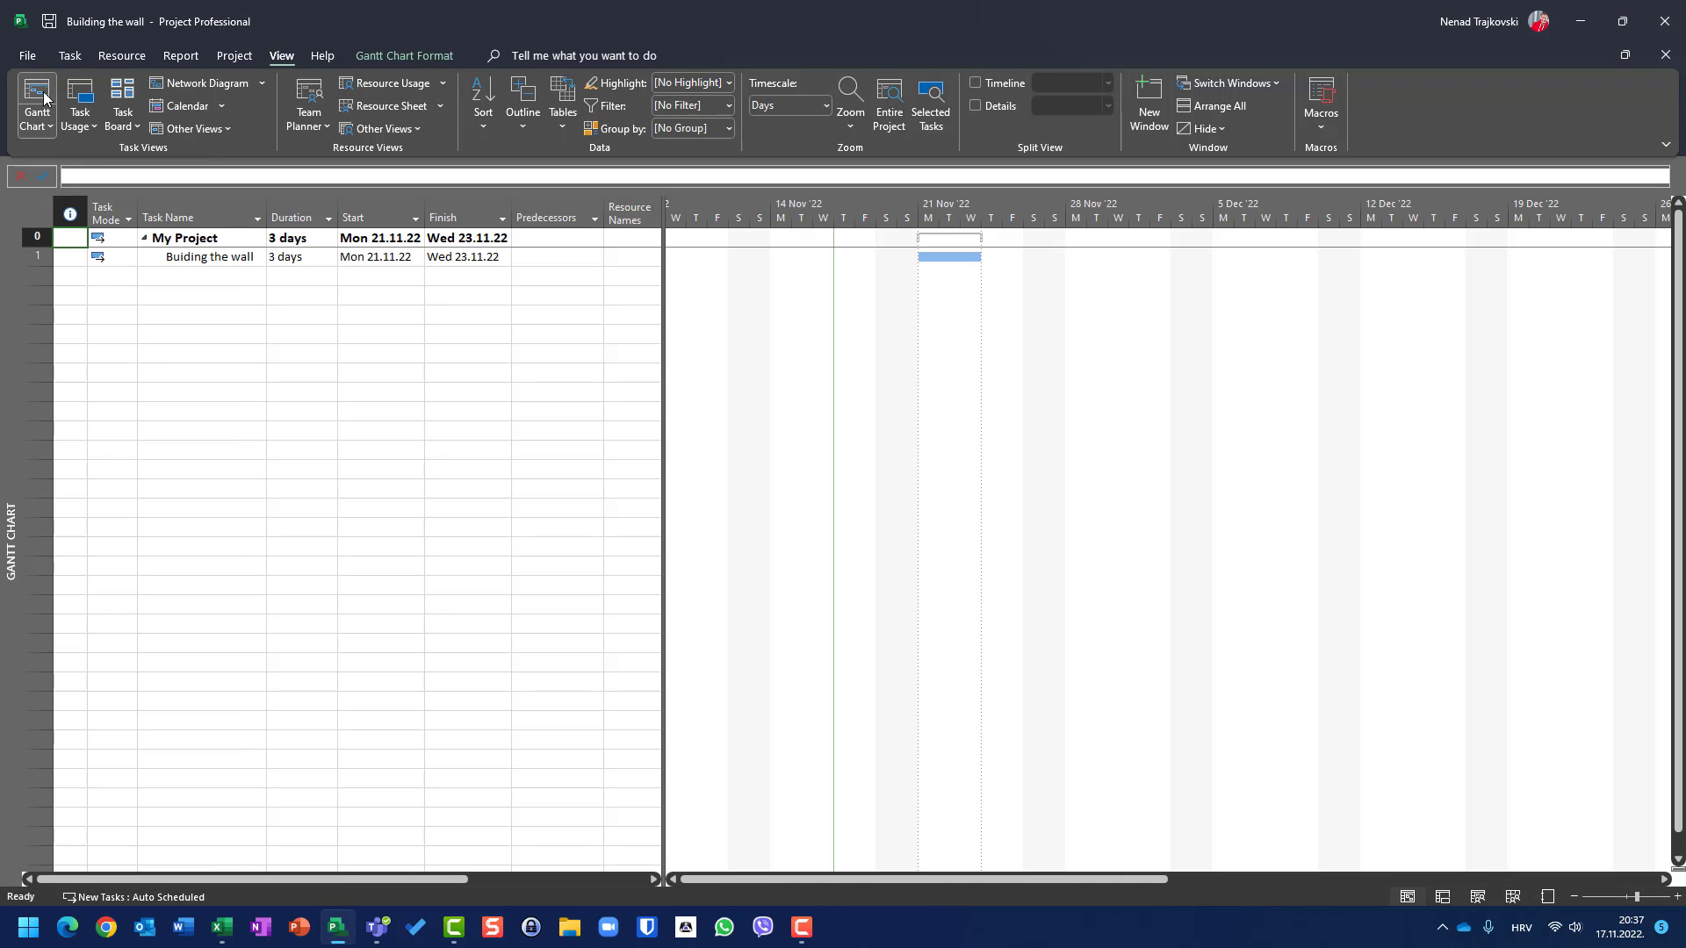
{"action": "left_click", "coordinate": [37, 256]}
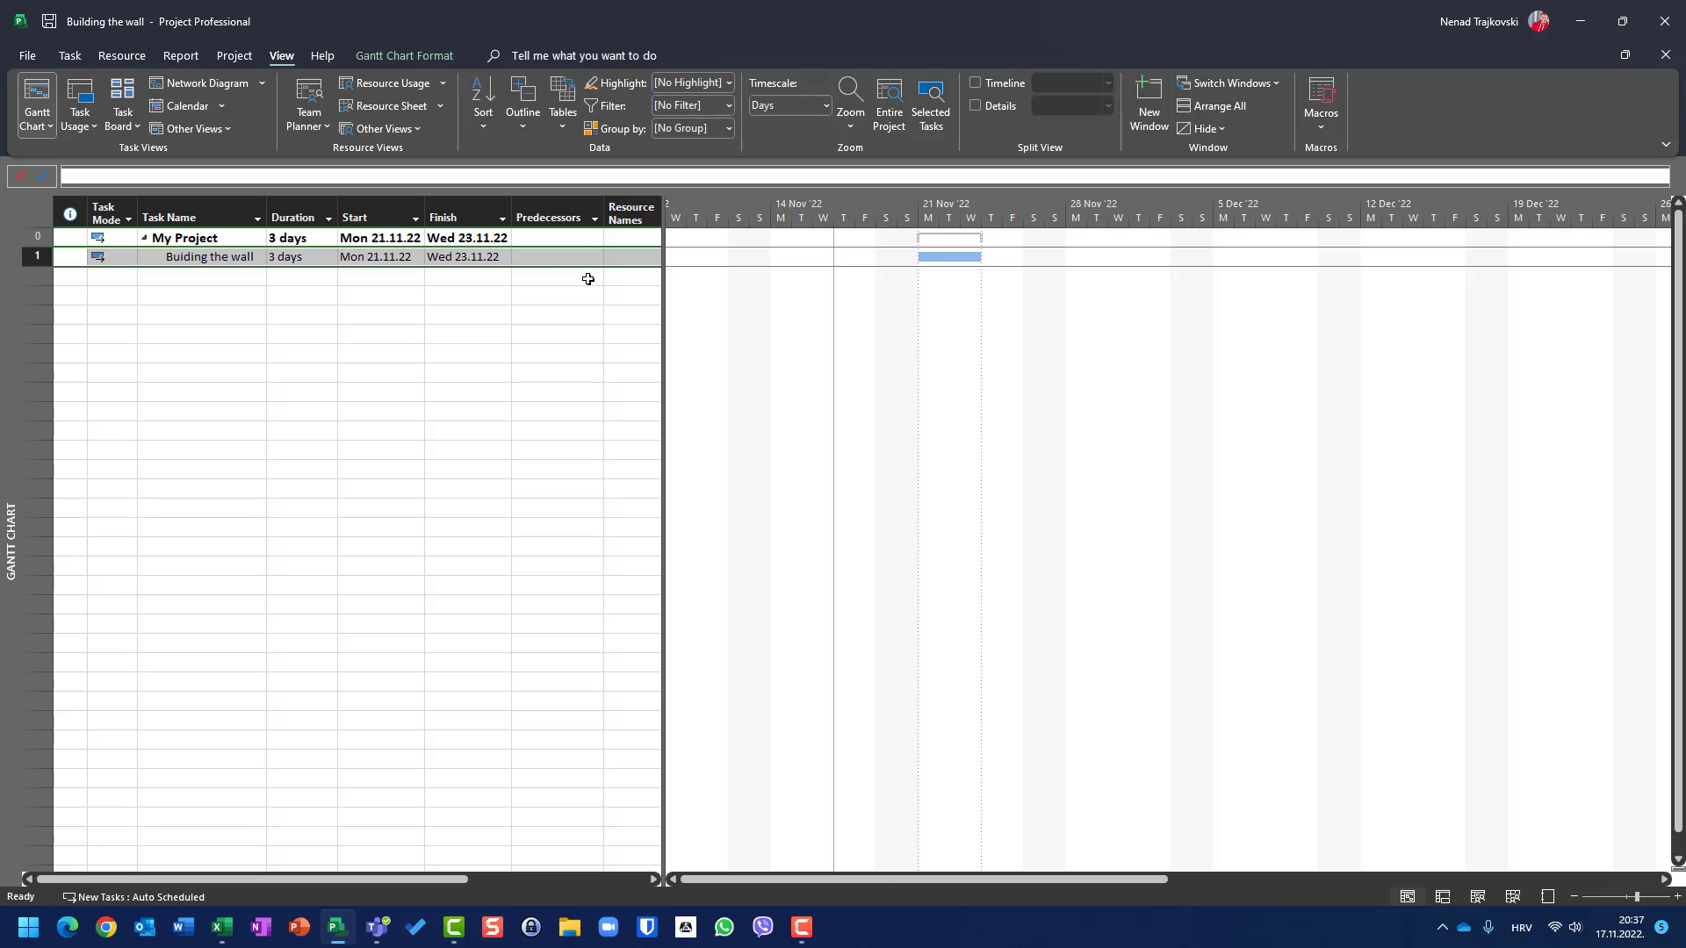
{"action": "double_click", "coordinate": [662, 296]}
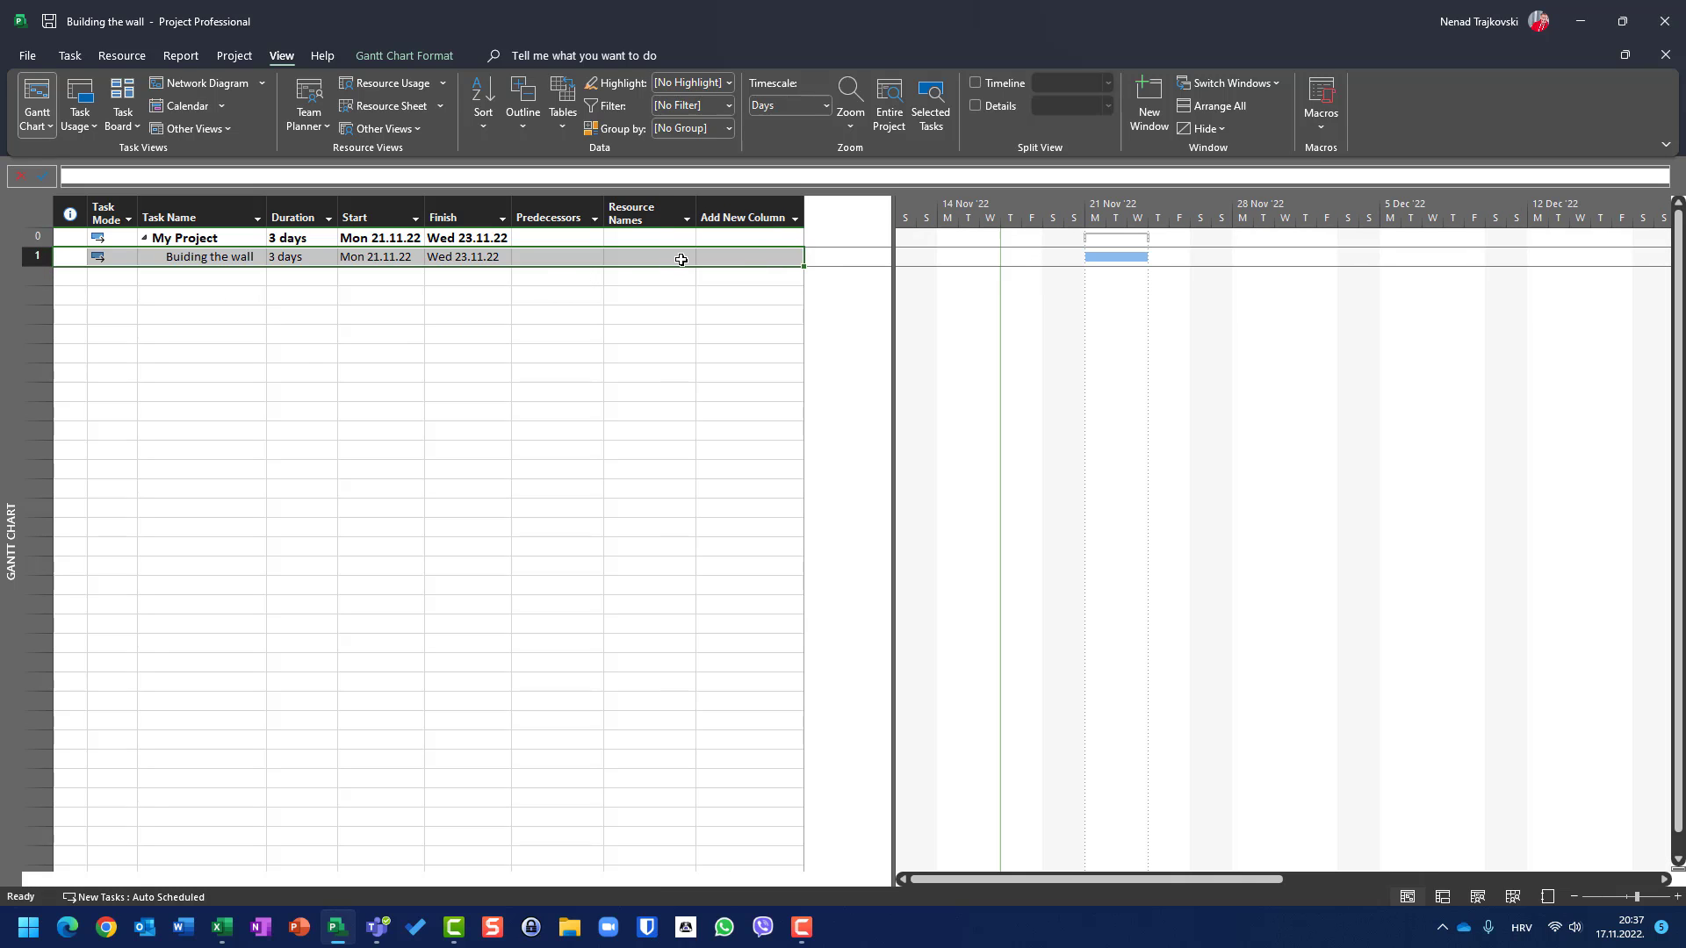
{"action": "left_click", "coordinate": [676, 259]}
{"action": "left_click", "coordinate": [688, 256]}
{"action": "left_click", "coordinate": [666, 277]}
{"action": "left_click", "coordinate": [629, 290]}
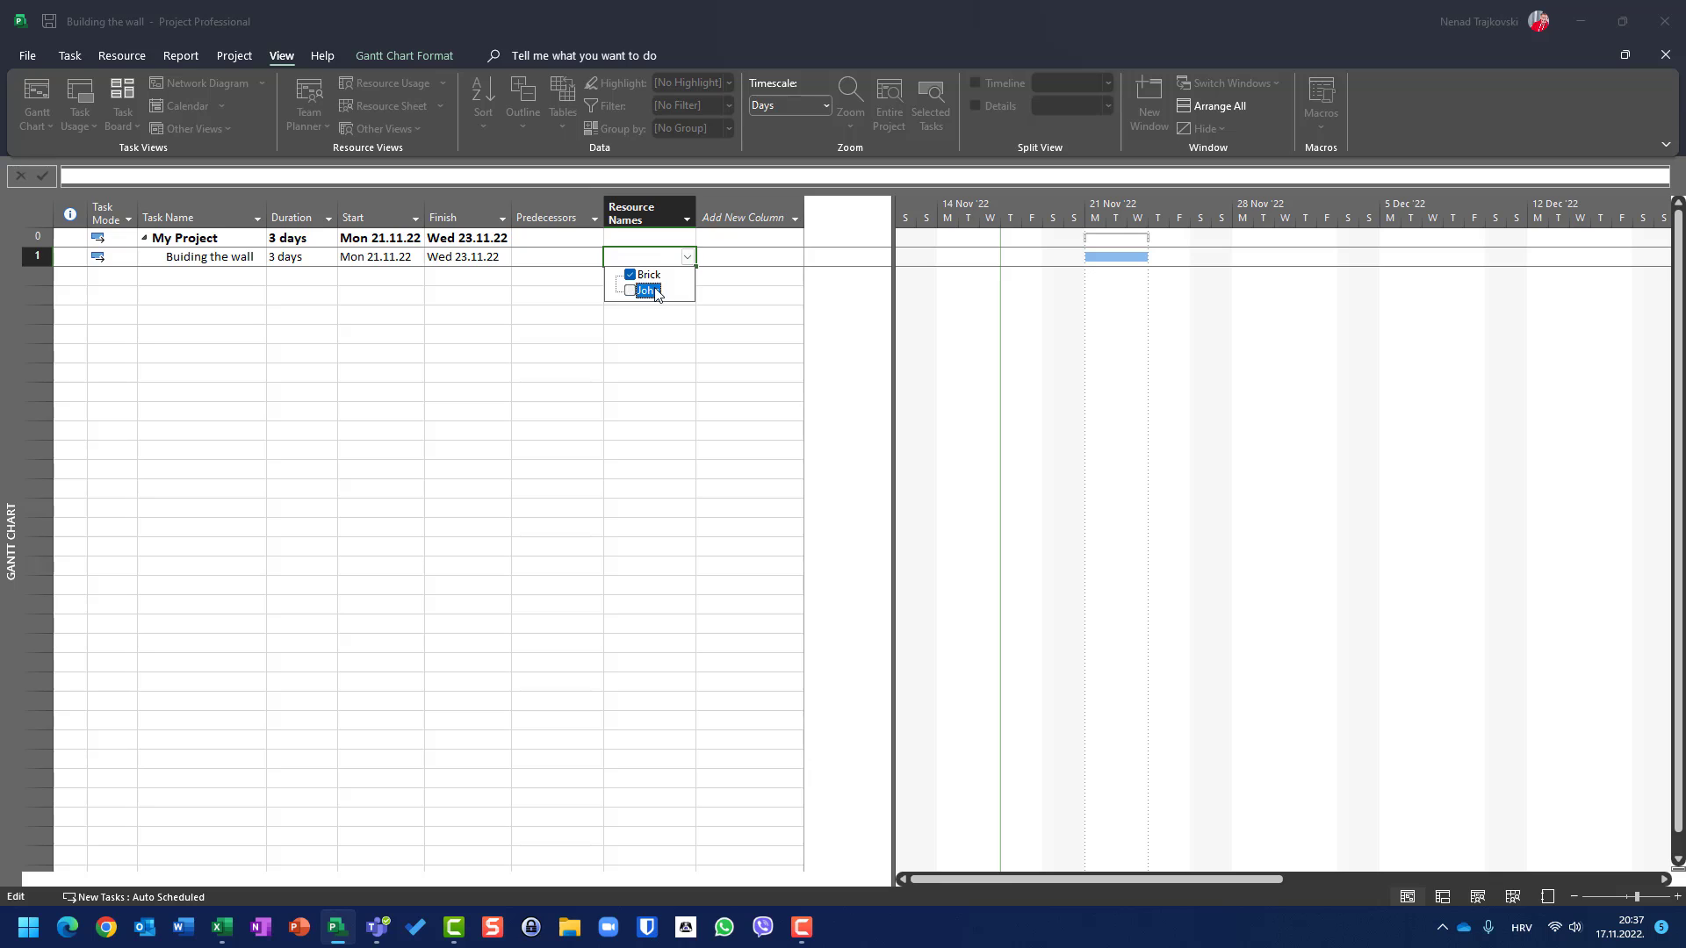
{"action": "key", "text": "Return"}
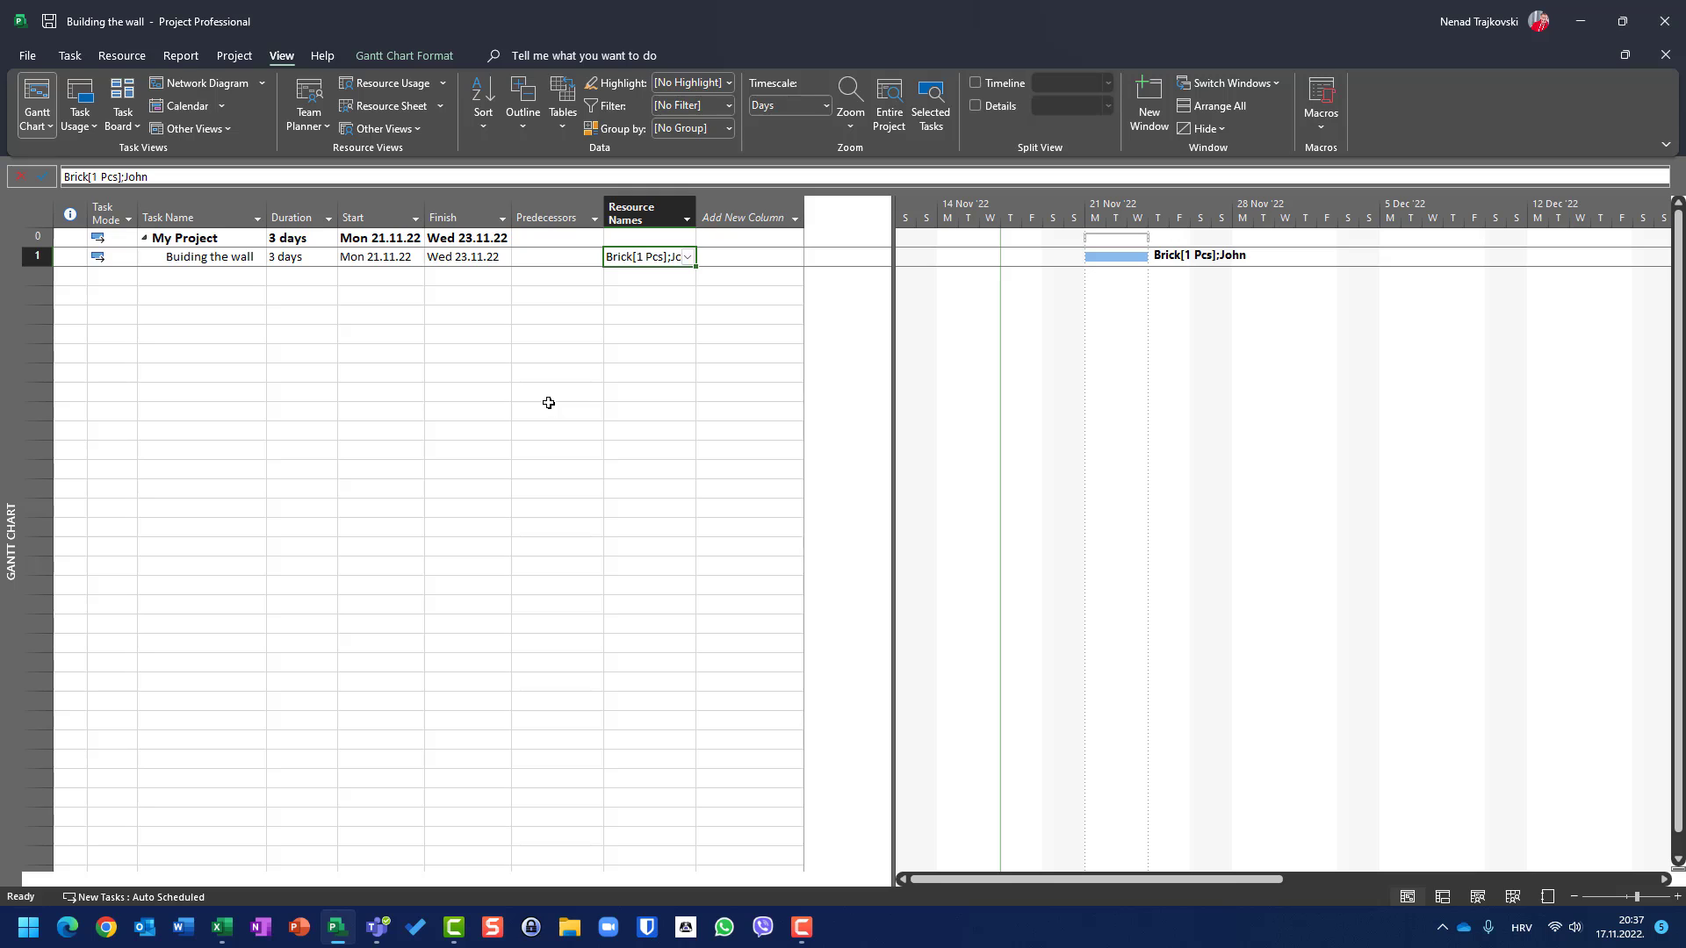
{"action": "key", "text": "Delete"}
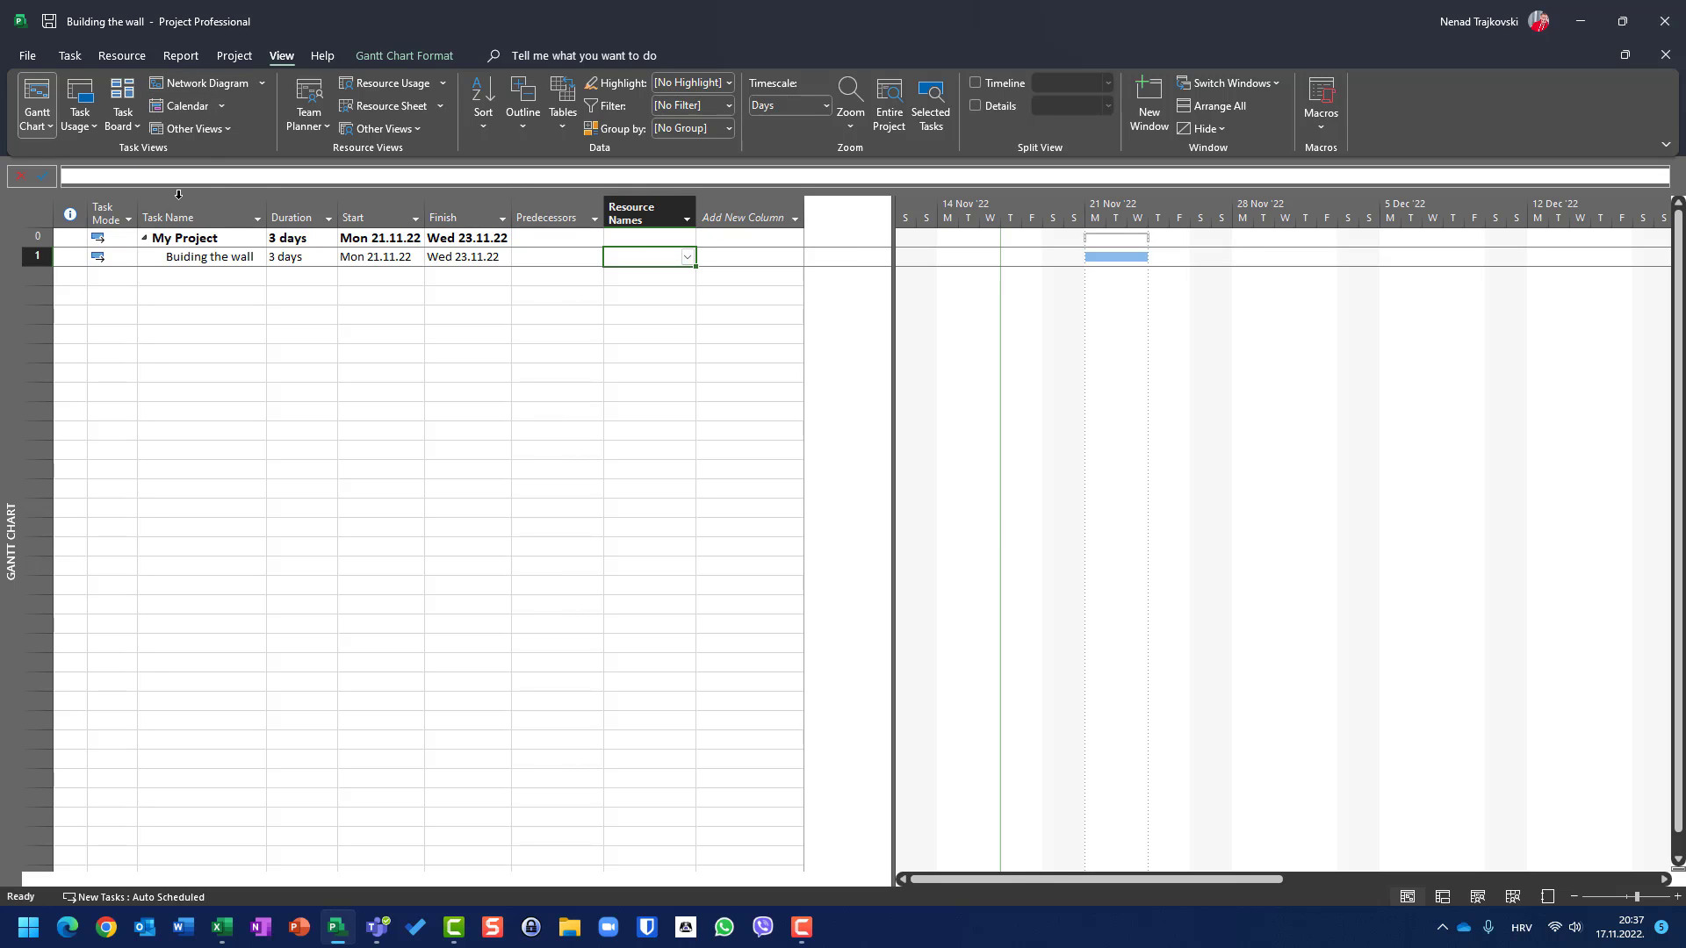
- Assign the work resource to the wall-building task using Assign Resources
{"action": "left_click", "coordinate": [131, 58]}
{"action": "left_click", "coordinate": [106, 99]}
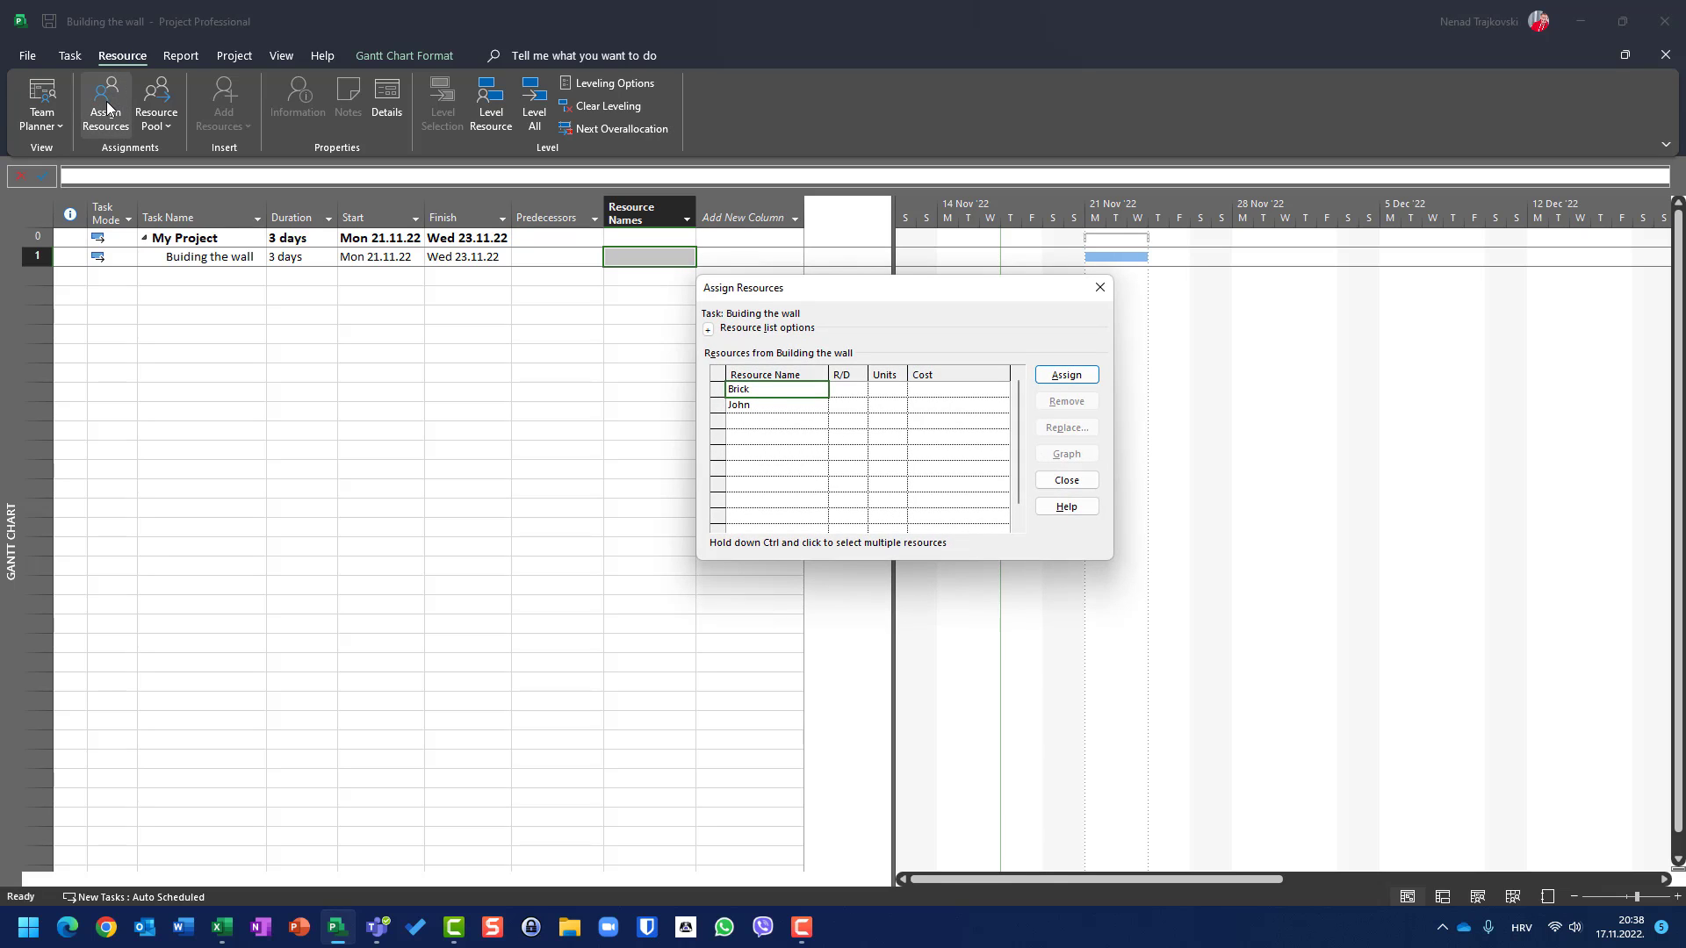
{"action": "left_click", "coordinate": [894, 390]}
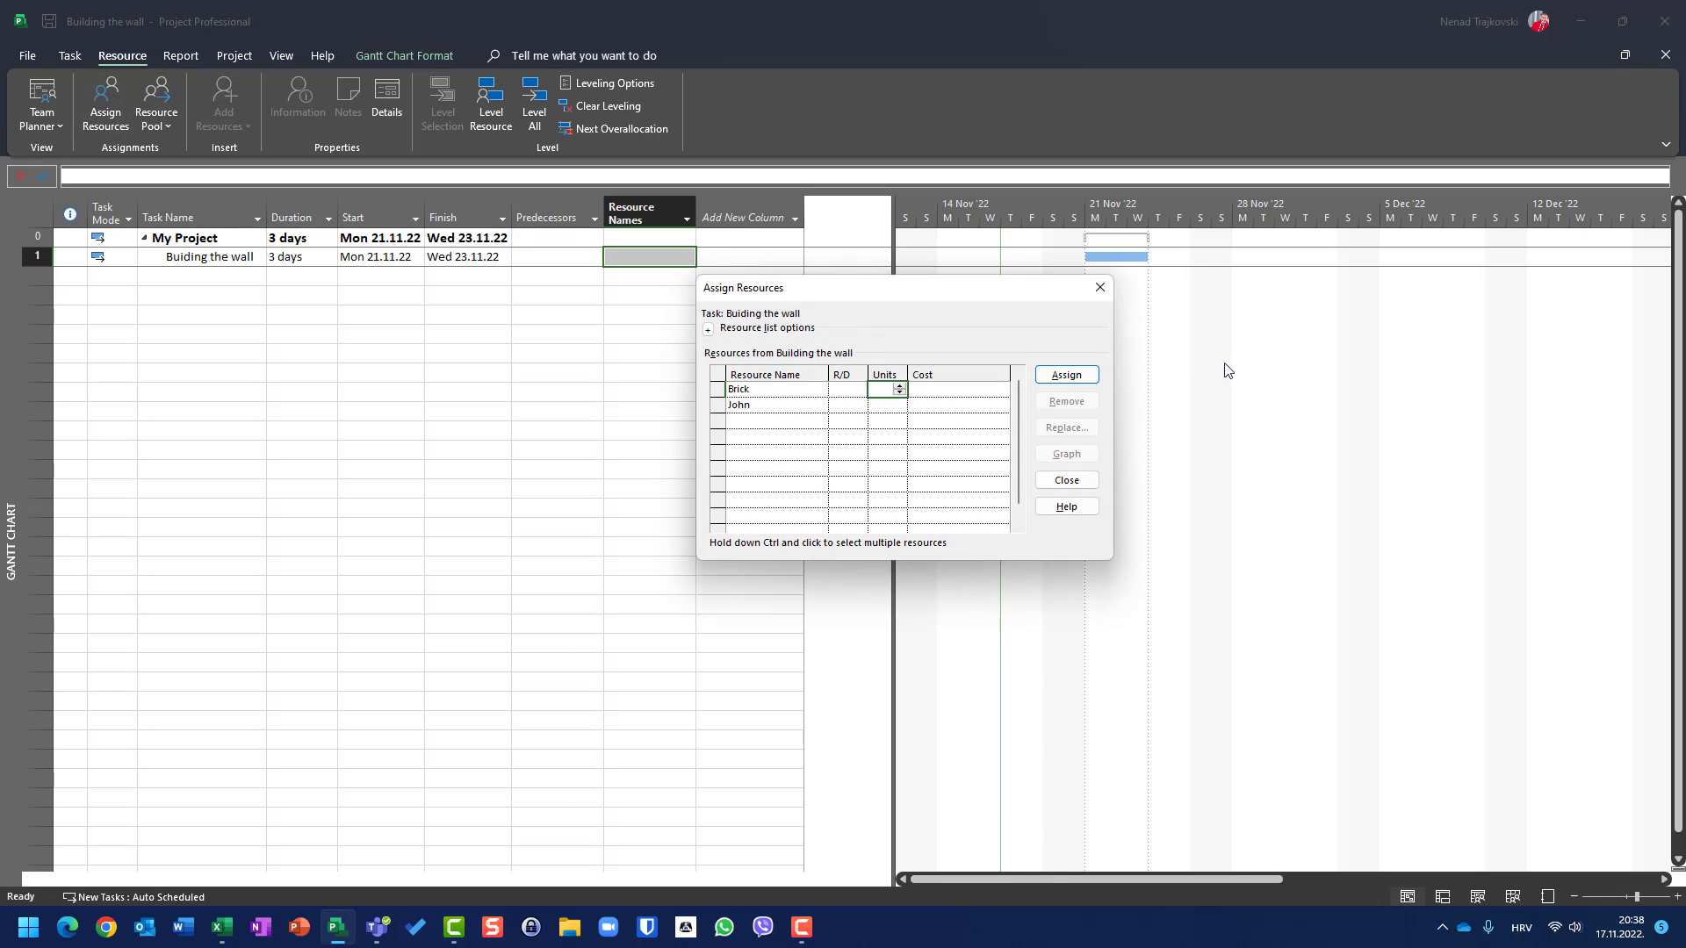
{"action": "left_click", "coordinate": [791, 405]}
{"action": "left_click", "coordinate": [1066, 376]}
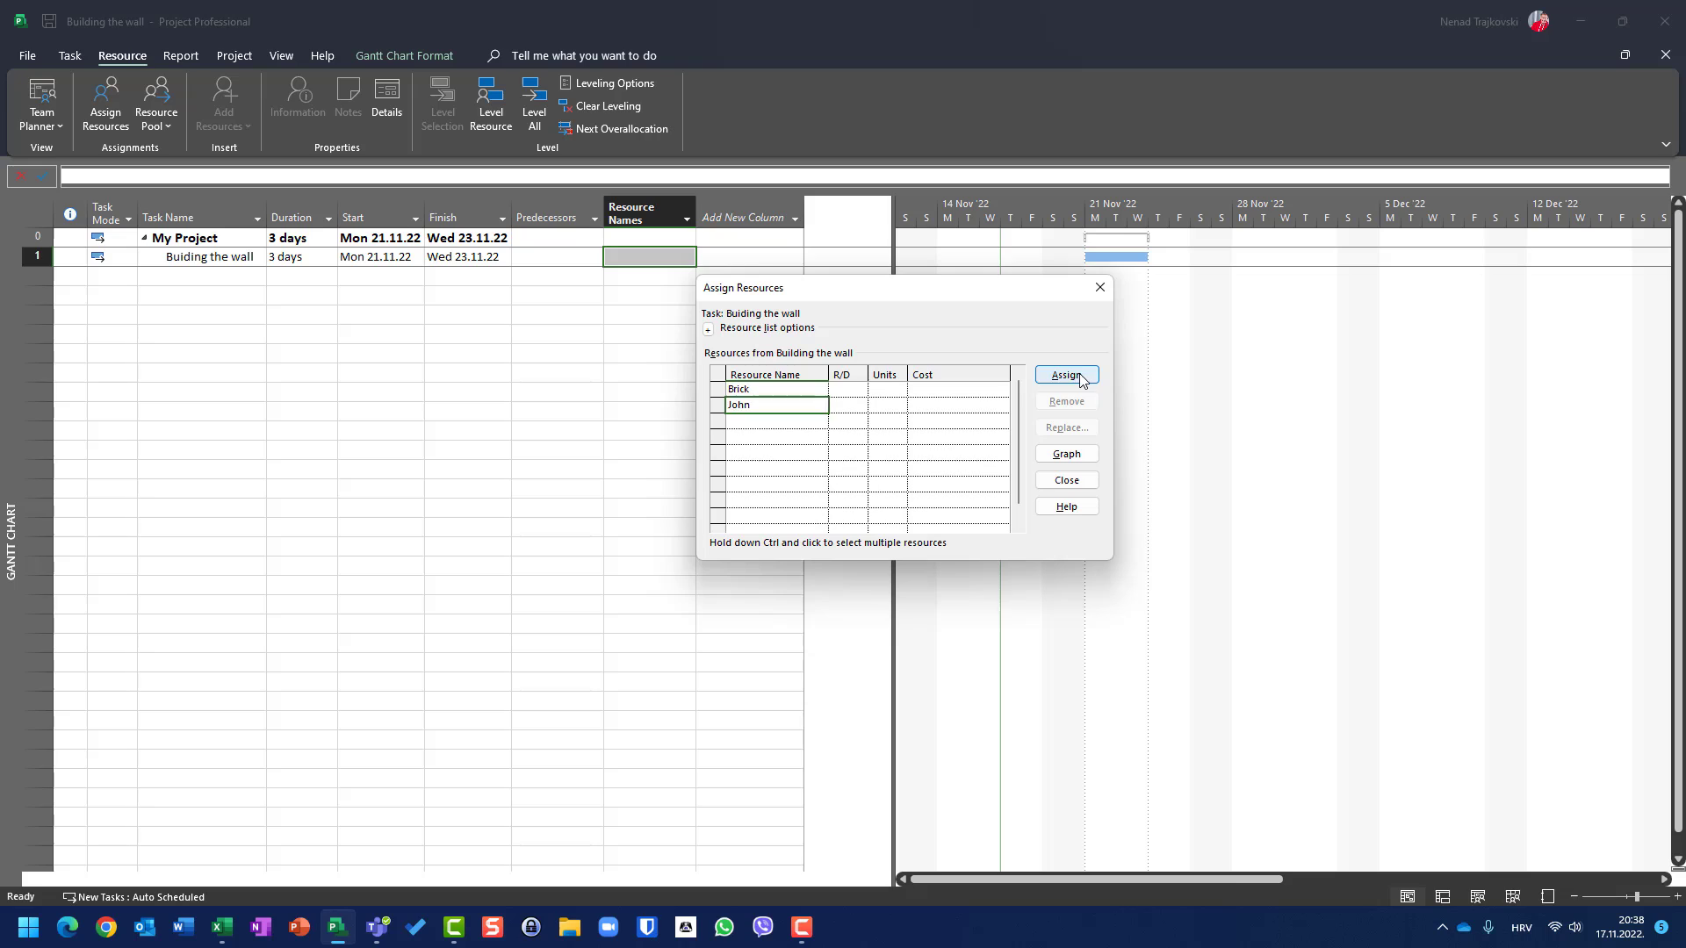
- Assign 100 units of Brick to the same task and close the resource assignment dialog
{"action": "left_click", "coordinate": [894, 406]}
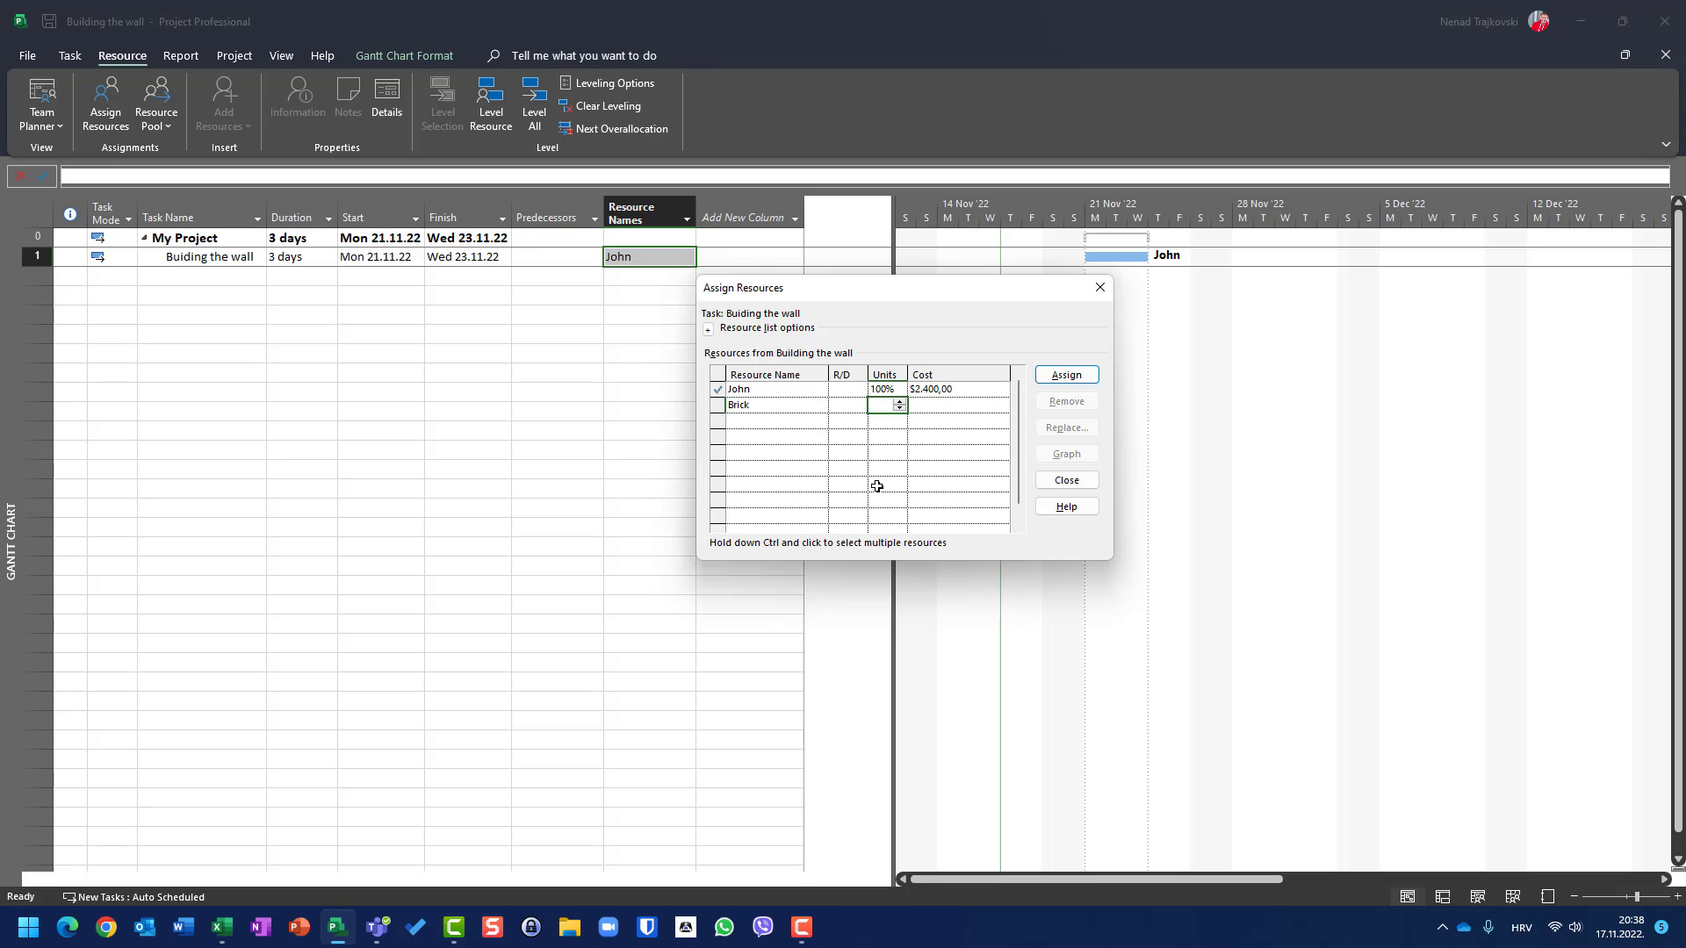
{"action": "type", "text": "100"}
{"action": "left_click", "coordinate": [1058, 376]}
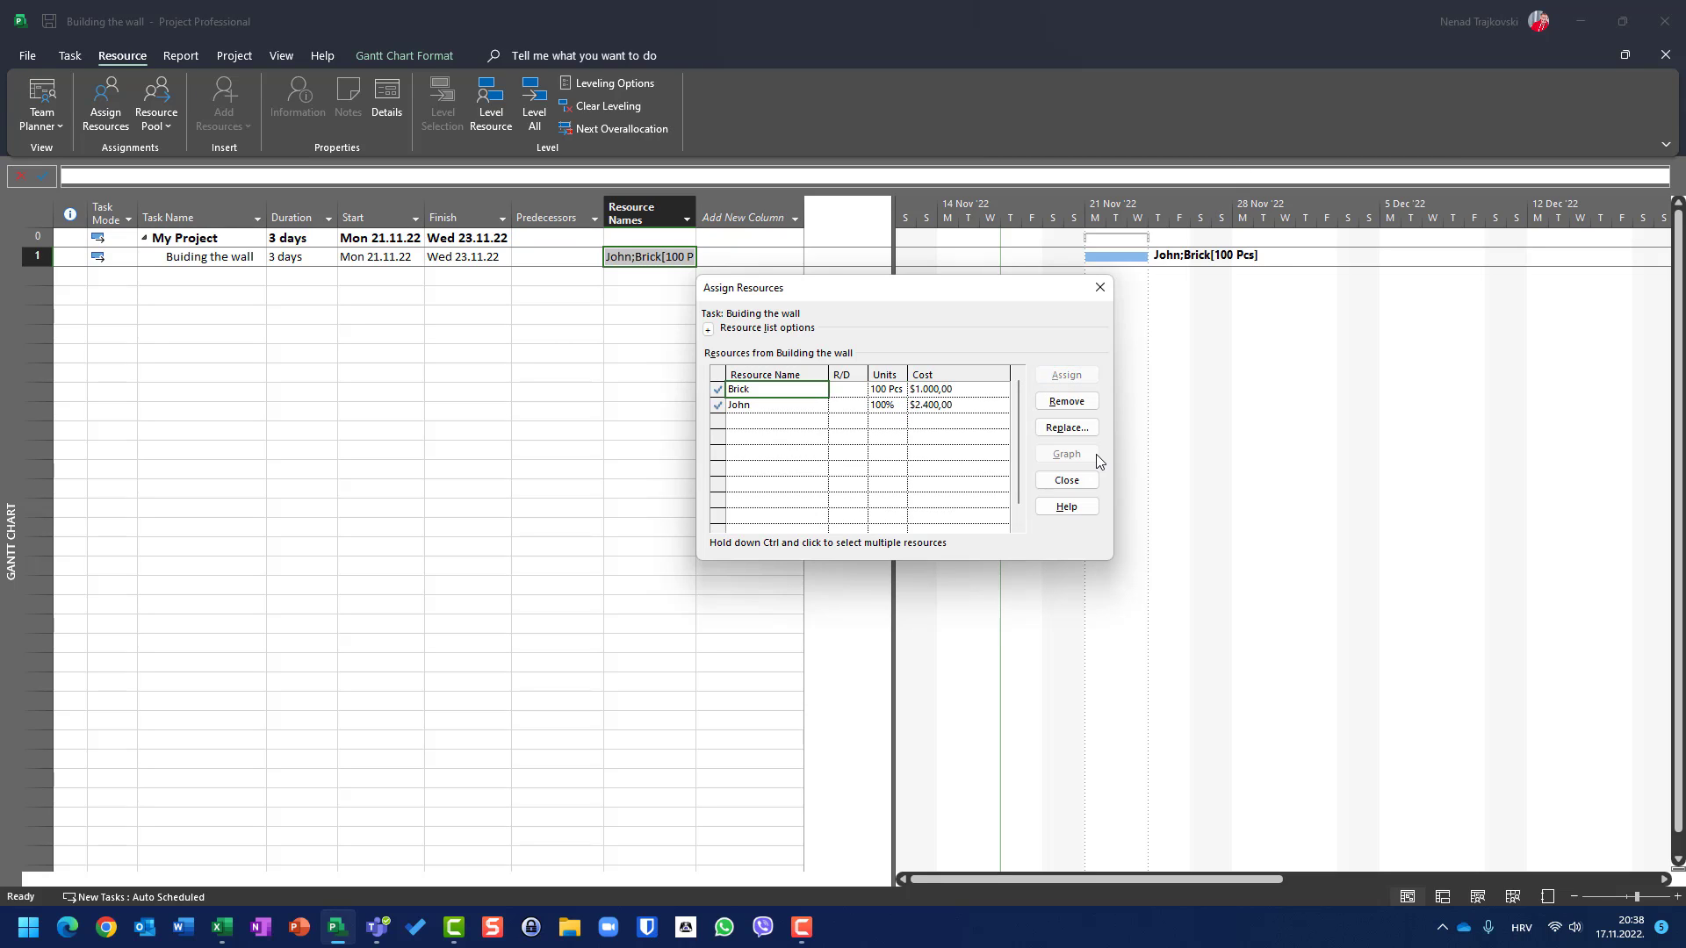
{"action": "left_click", "coordinate": [1065, 482]}
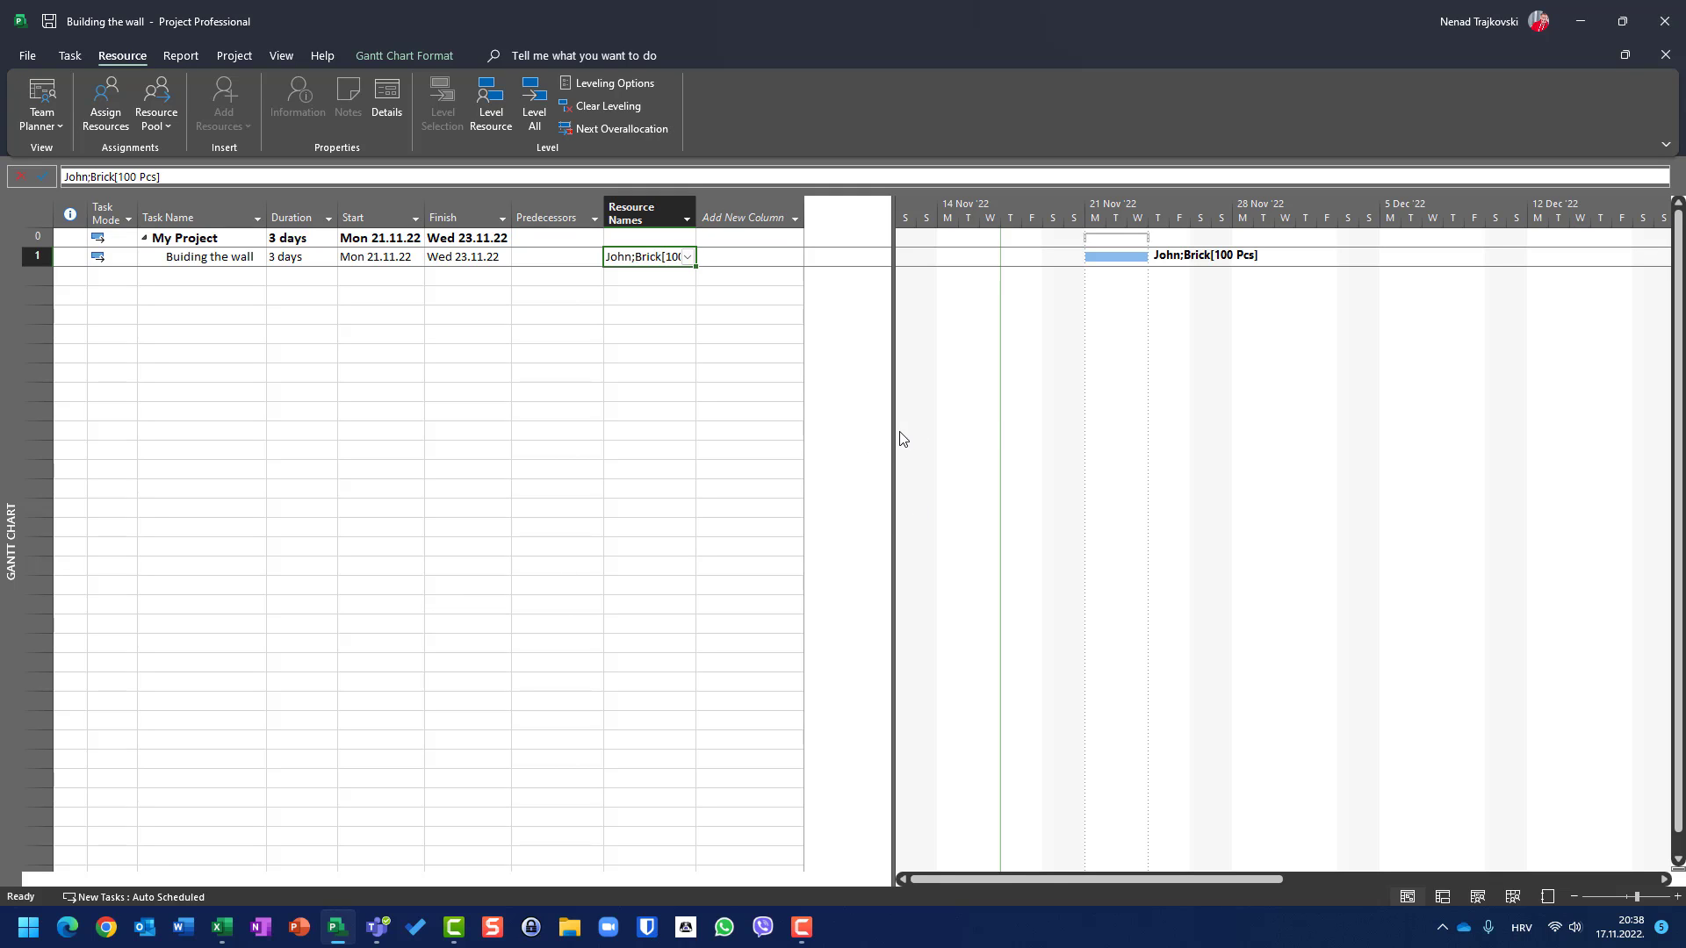
- Narrow the Gantt Chart's task table, and show the Task Usage view at the week of 21 Nov '22
{"action": "left_click_drag", "start_coordinate": [895, 429], "coordinate": [771, 430]}
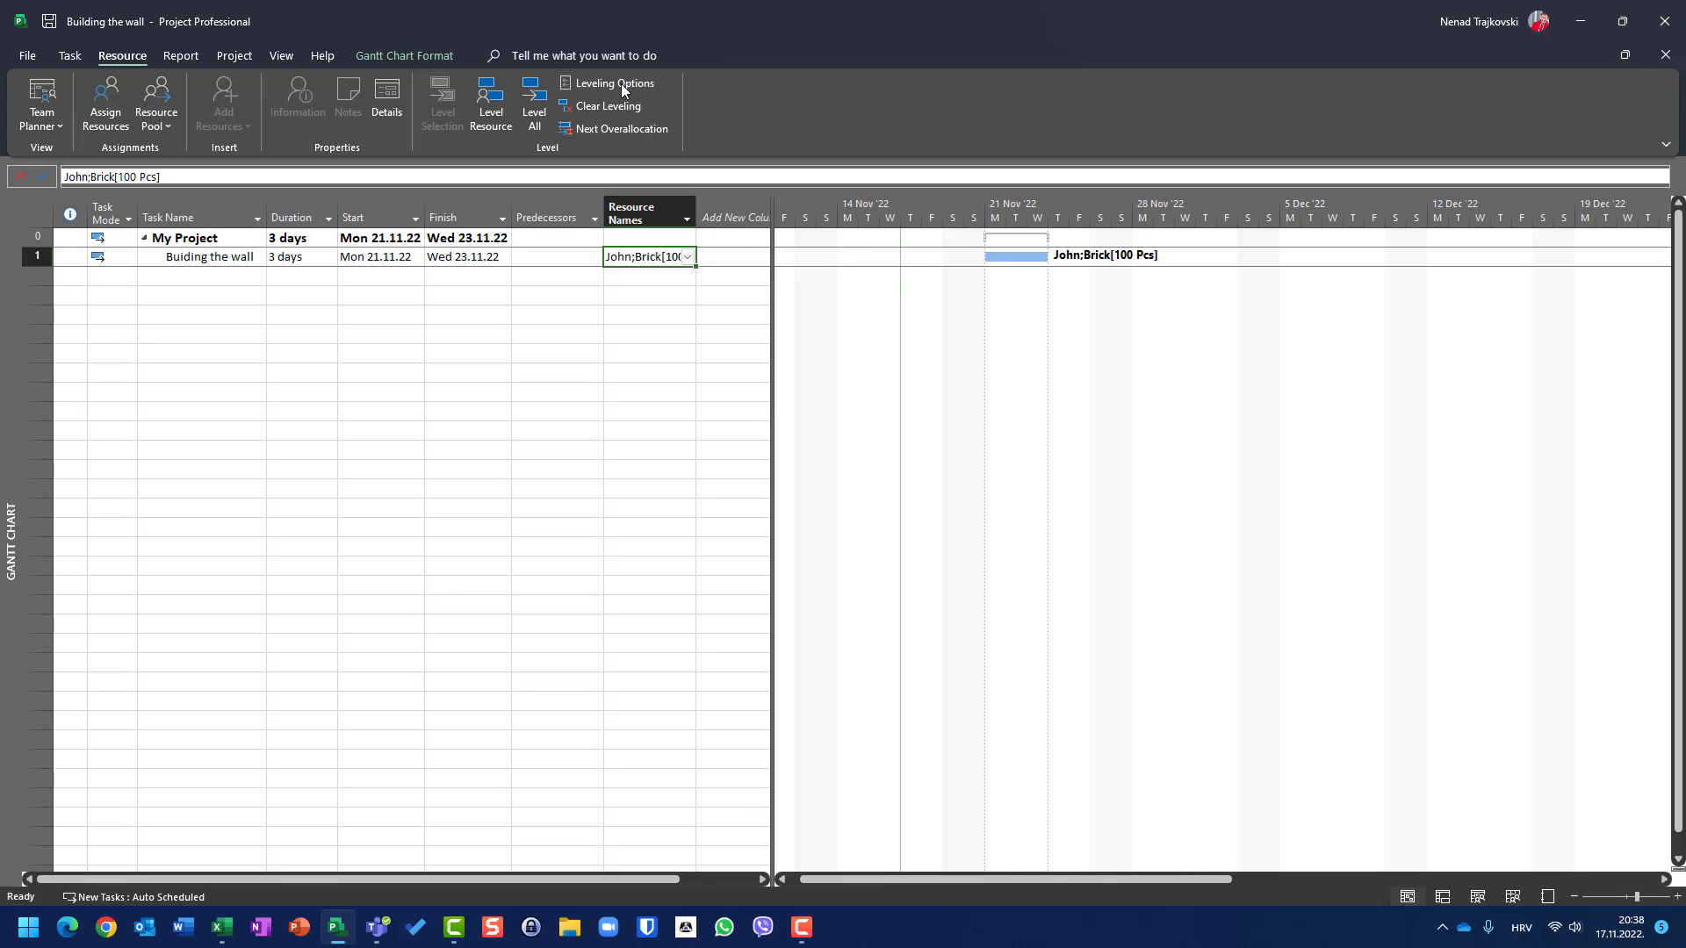
{"action": "left_click", "coordinate": [281, 55]}
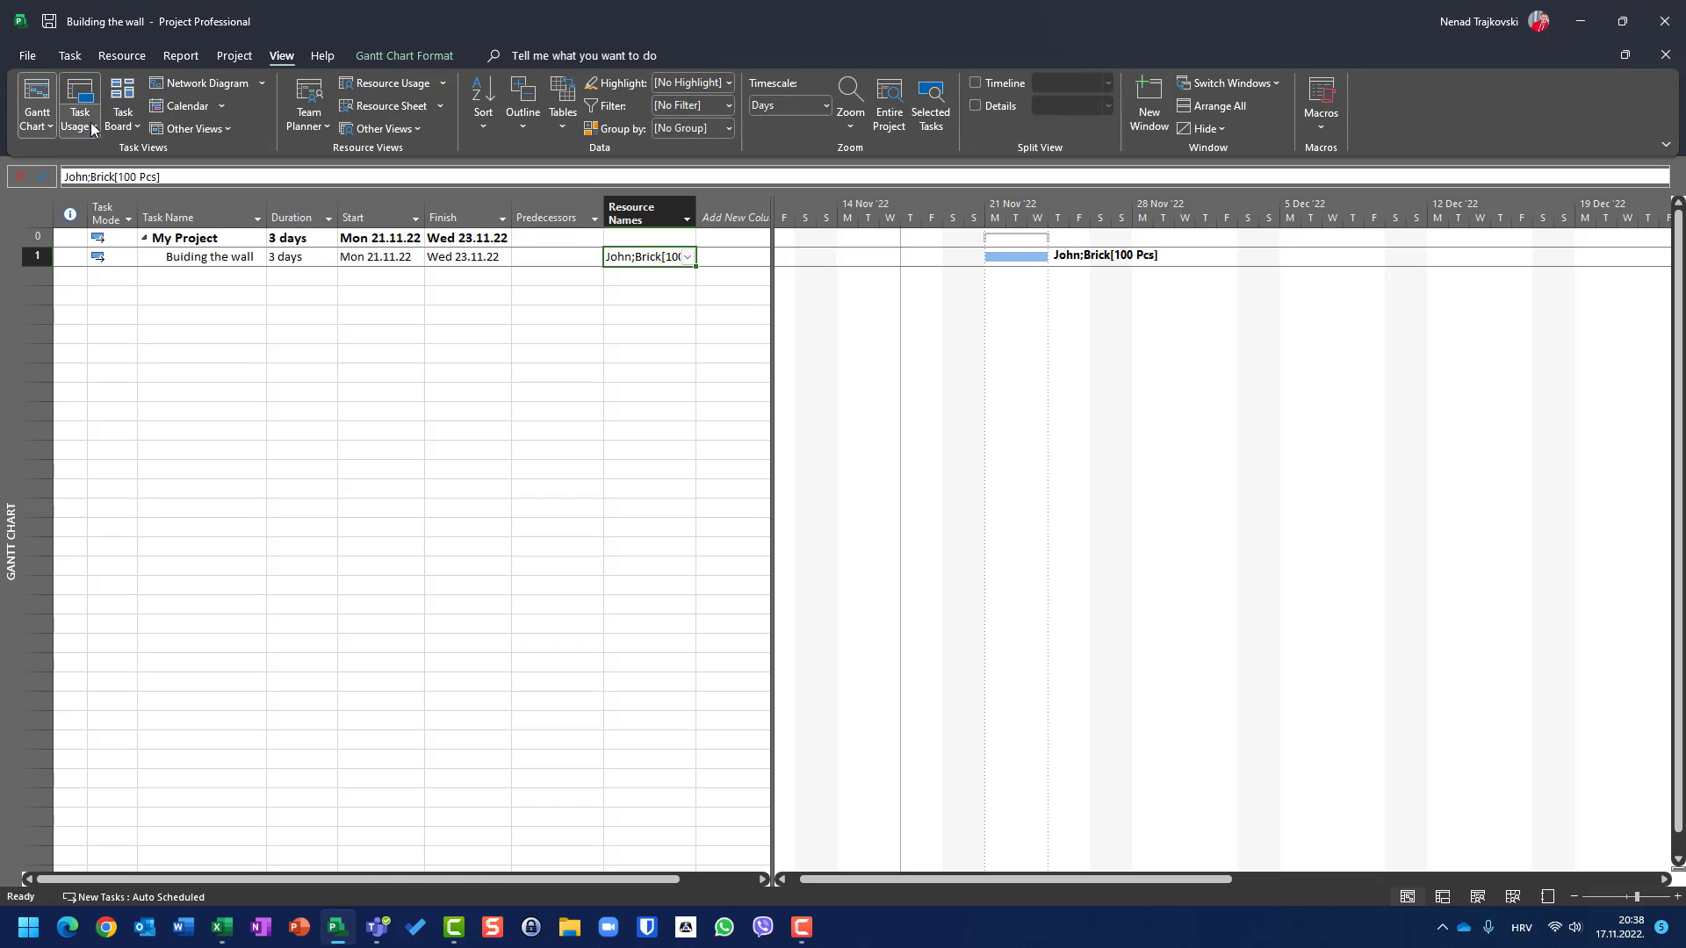
{"action": "left_click", "coordinate": [77, 103]}
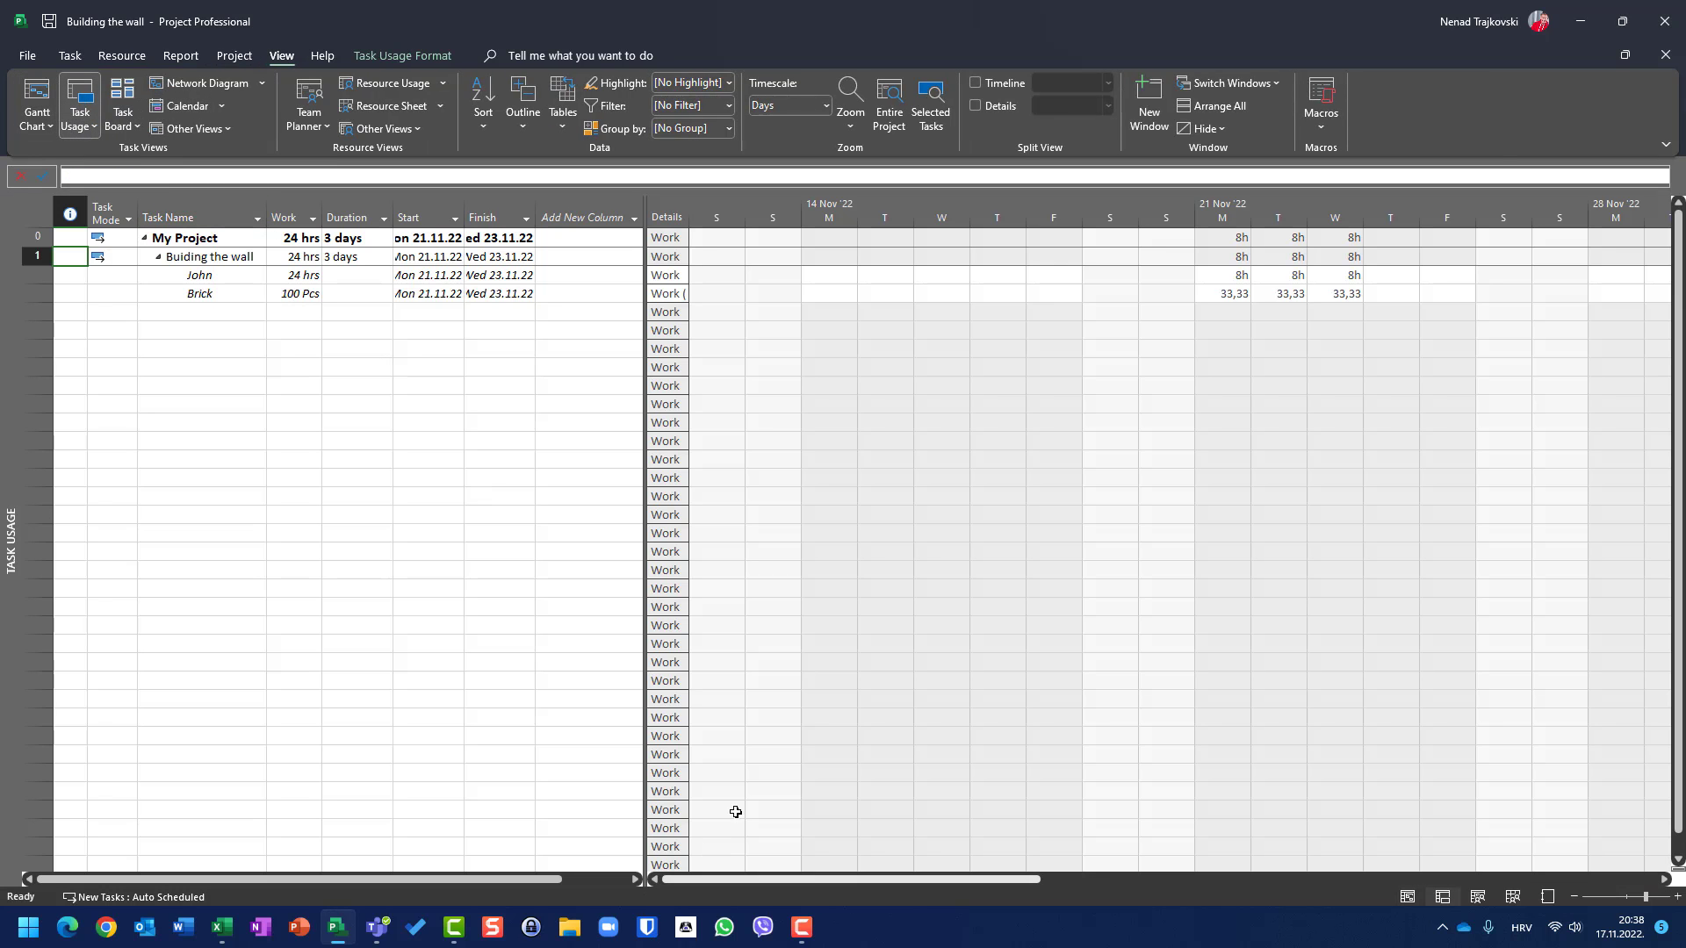
{"action": "scroll", "coordinate": [818, 270], "scroll_direction": "right", "scroll_amount": 5}
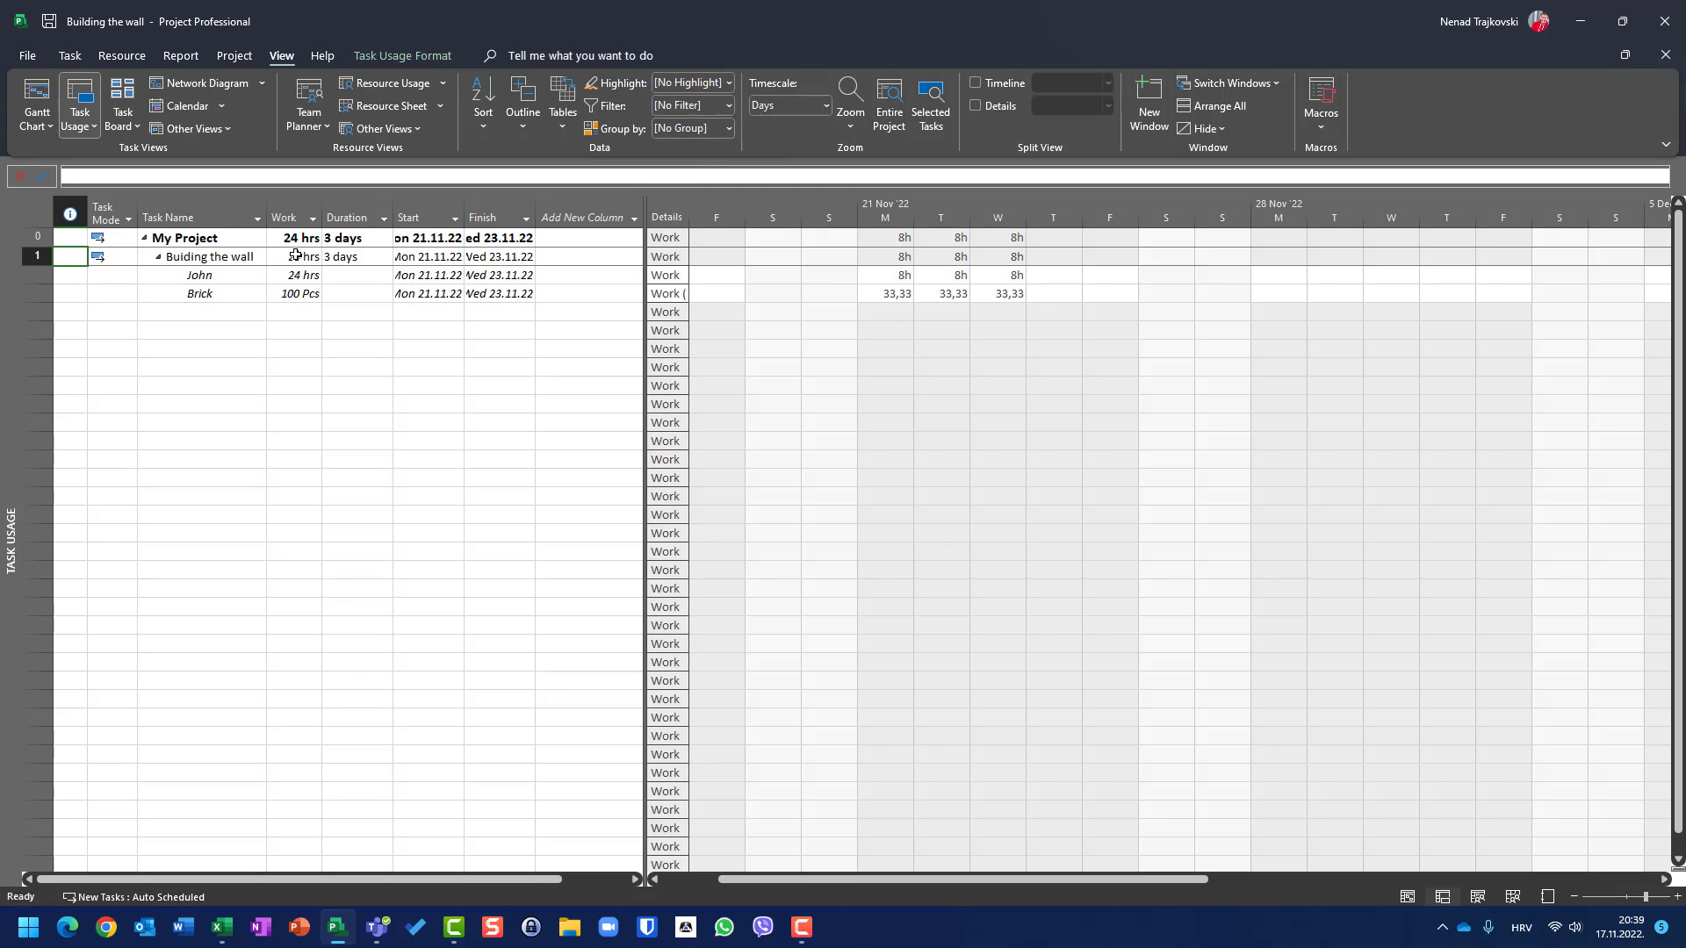
- Try a duration of 5 days and another of 6 days for the wall-building task
{"action": "left_click", "coordinate": [342, 256]}
{"action": "type", "text": "5"}
{"action": "key", "text": "Return"}
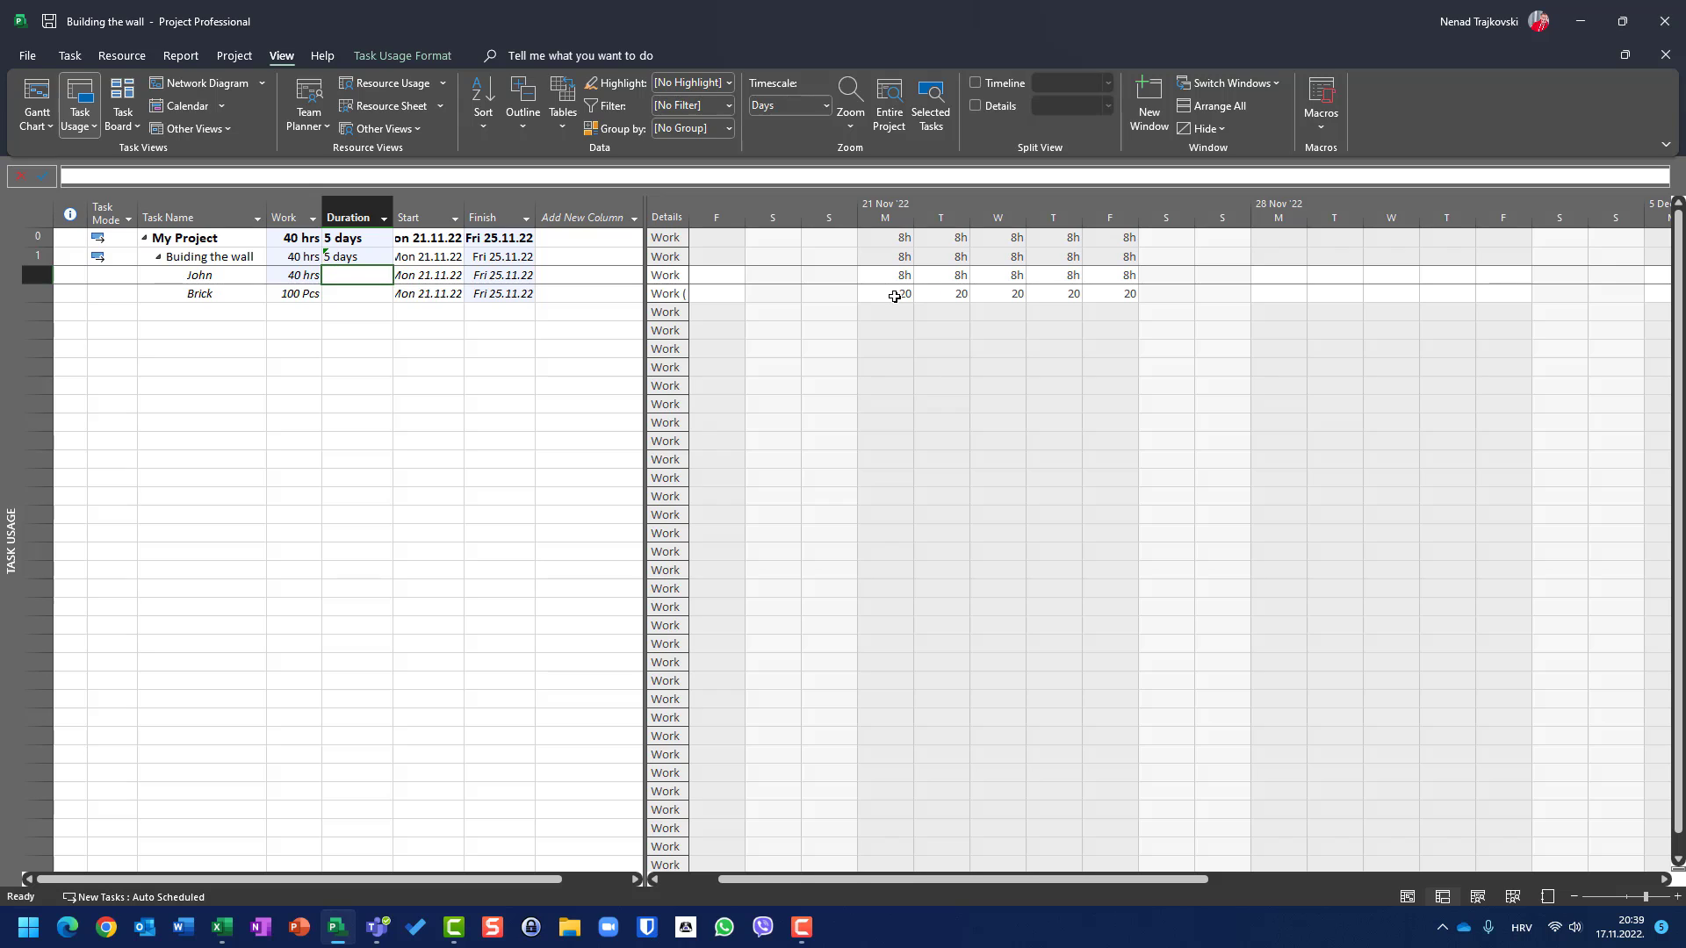
{"action": "left_click", "coordinate": [373, 256]}
{"action": "type", "text": "6"}
{"action": "key", "text": "Return"}
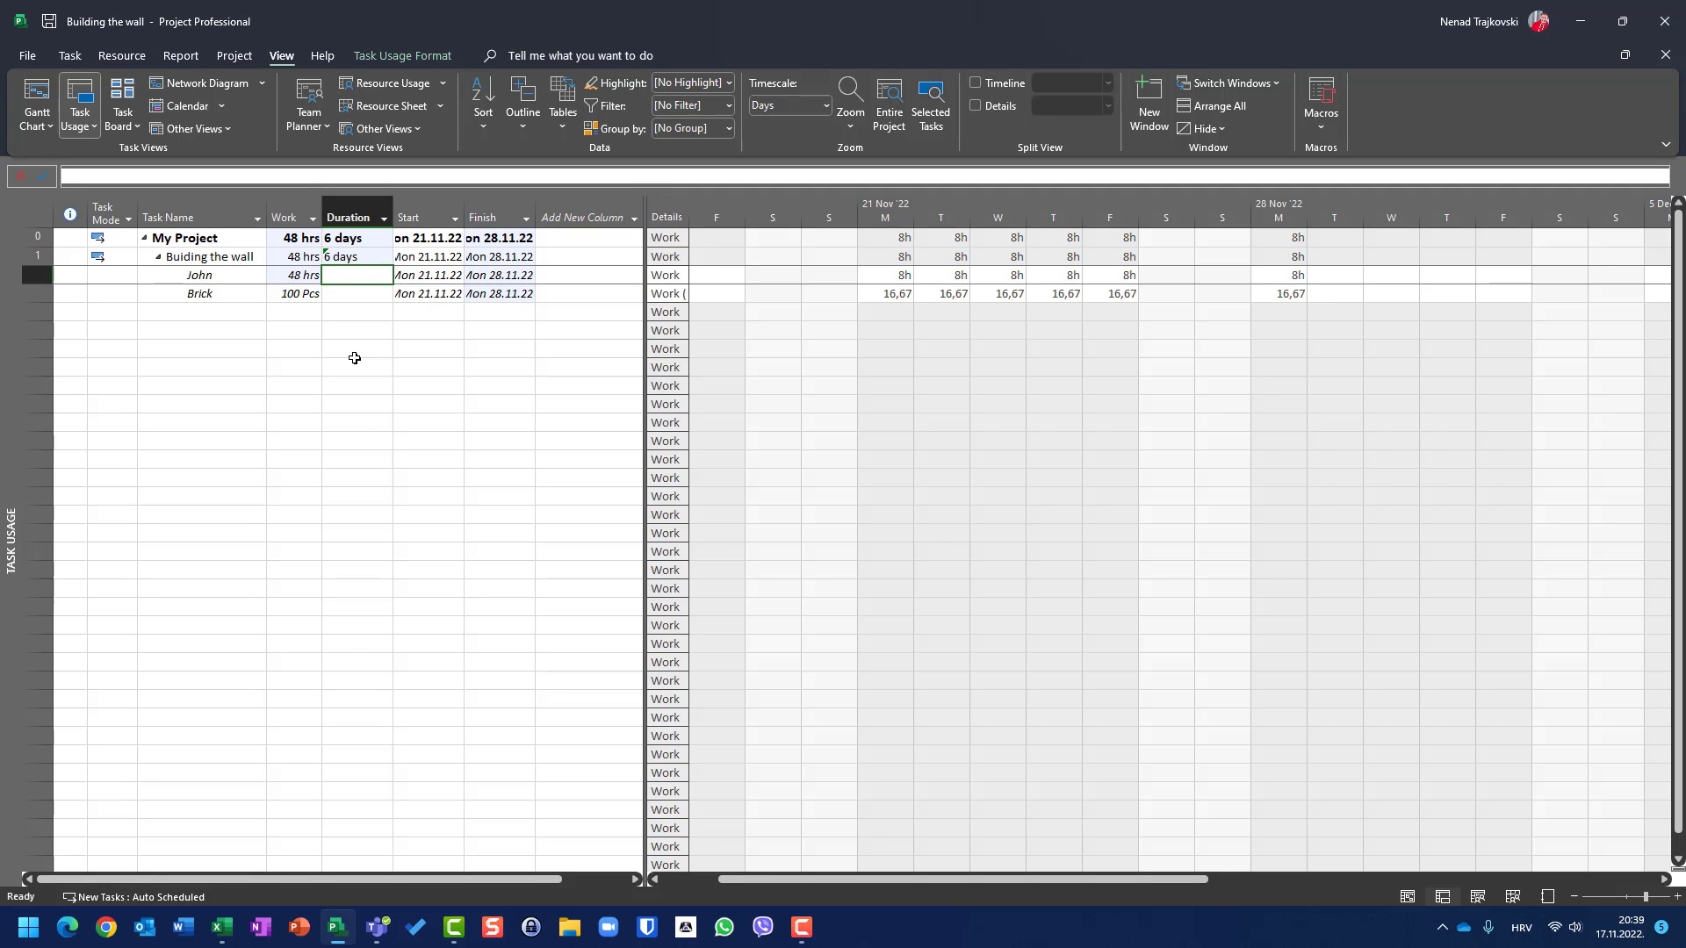
- Undo both duration changes on the wall-building task
{"action": "mouse_move", "coordinate": [346, 261]}
{"action": "key", "text": "ctrl+z"}
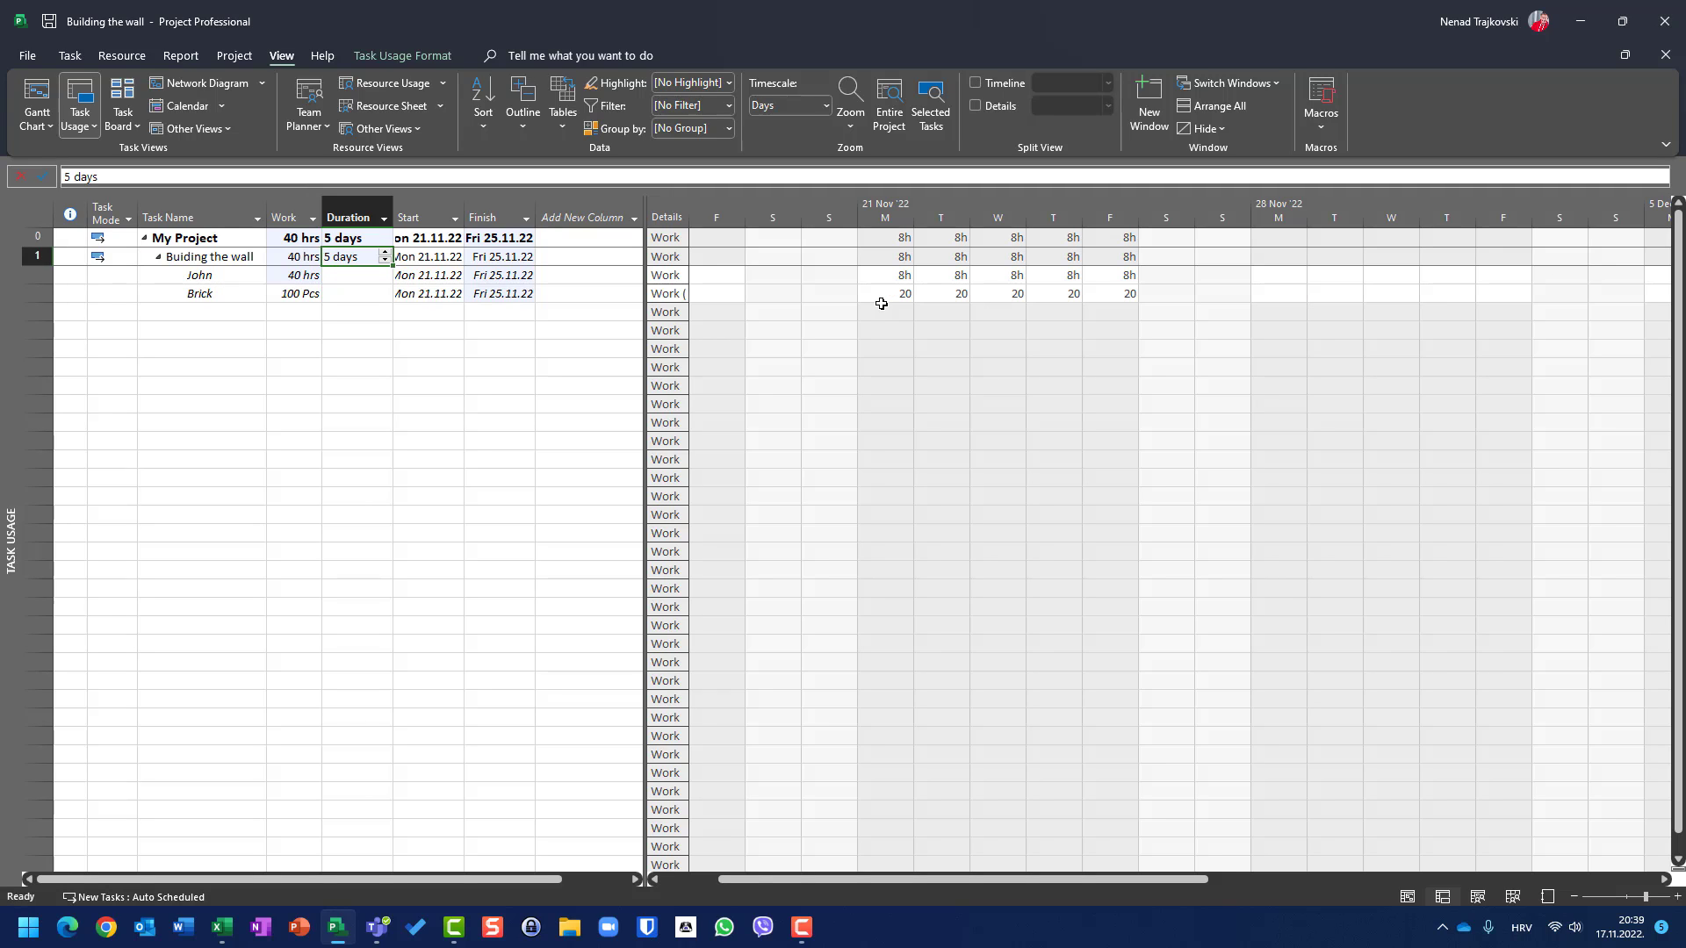
{"action": "key", "text": "ctrl+z"}
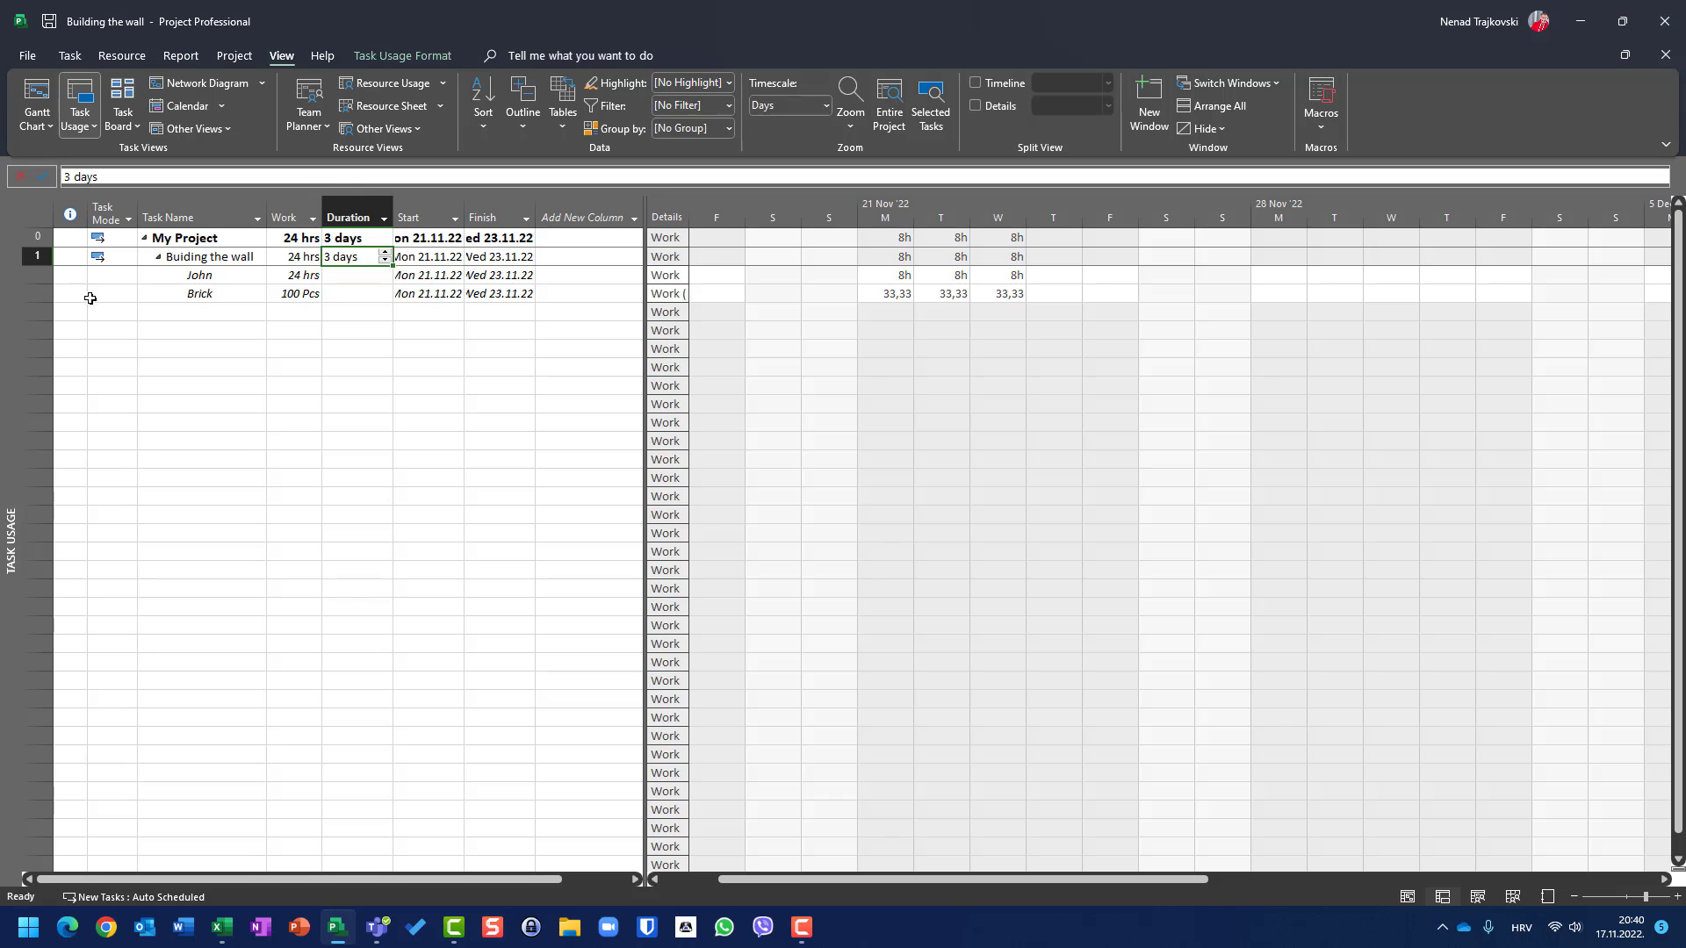
- Set % Work complete to 100 in the tracking information of the work resource's assignment
{"action": "left_click", "coordinate": [36, 273]}
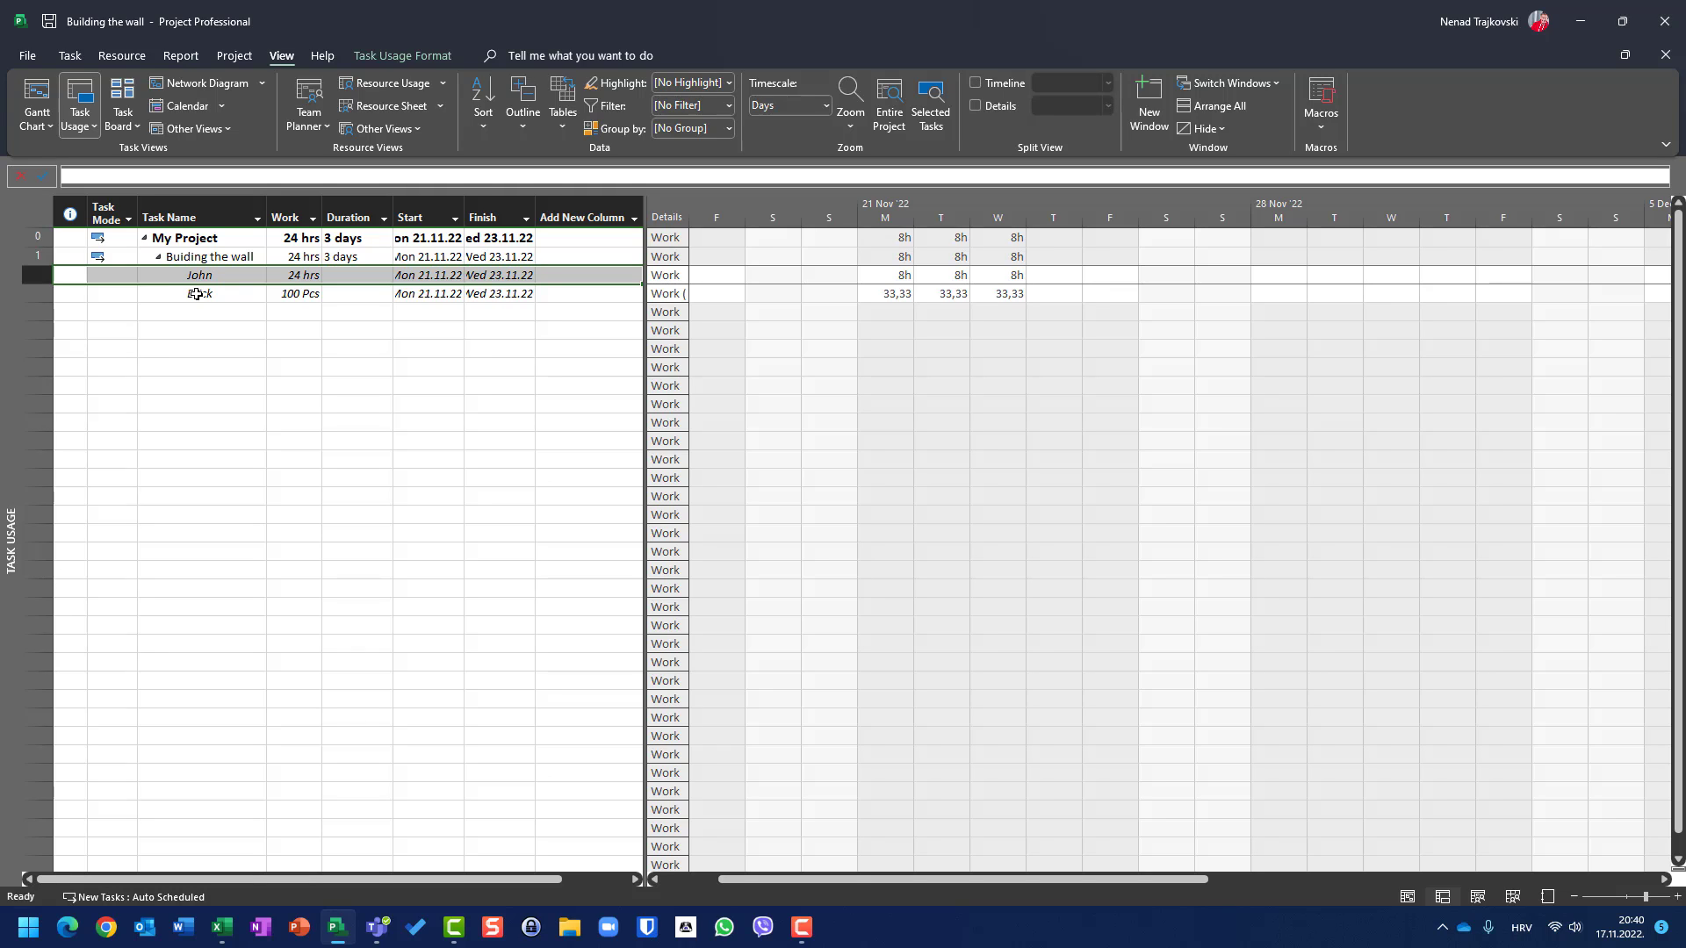
{"action": "left_click", "coordinate": [34, 277]}
{"action": "double_click", "coordinate": [32, 275]}
{"action": "left_click", "coordinate": [705, 344]}
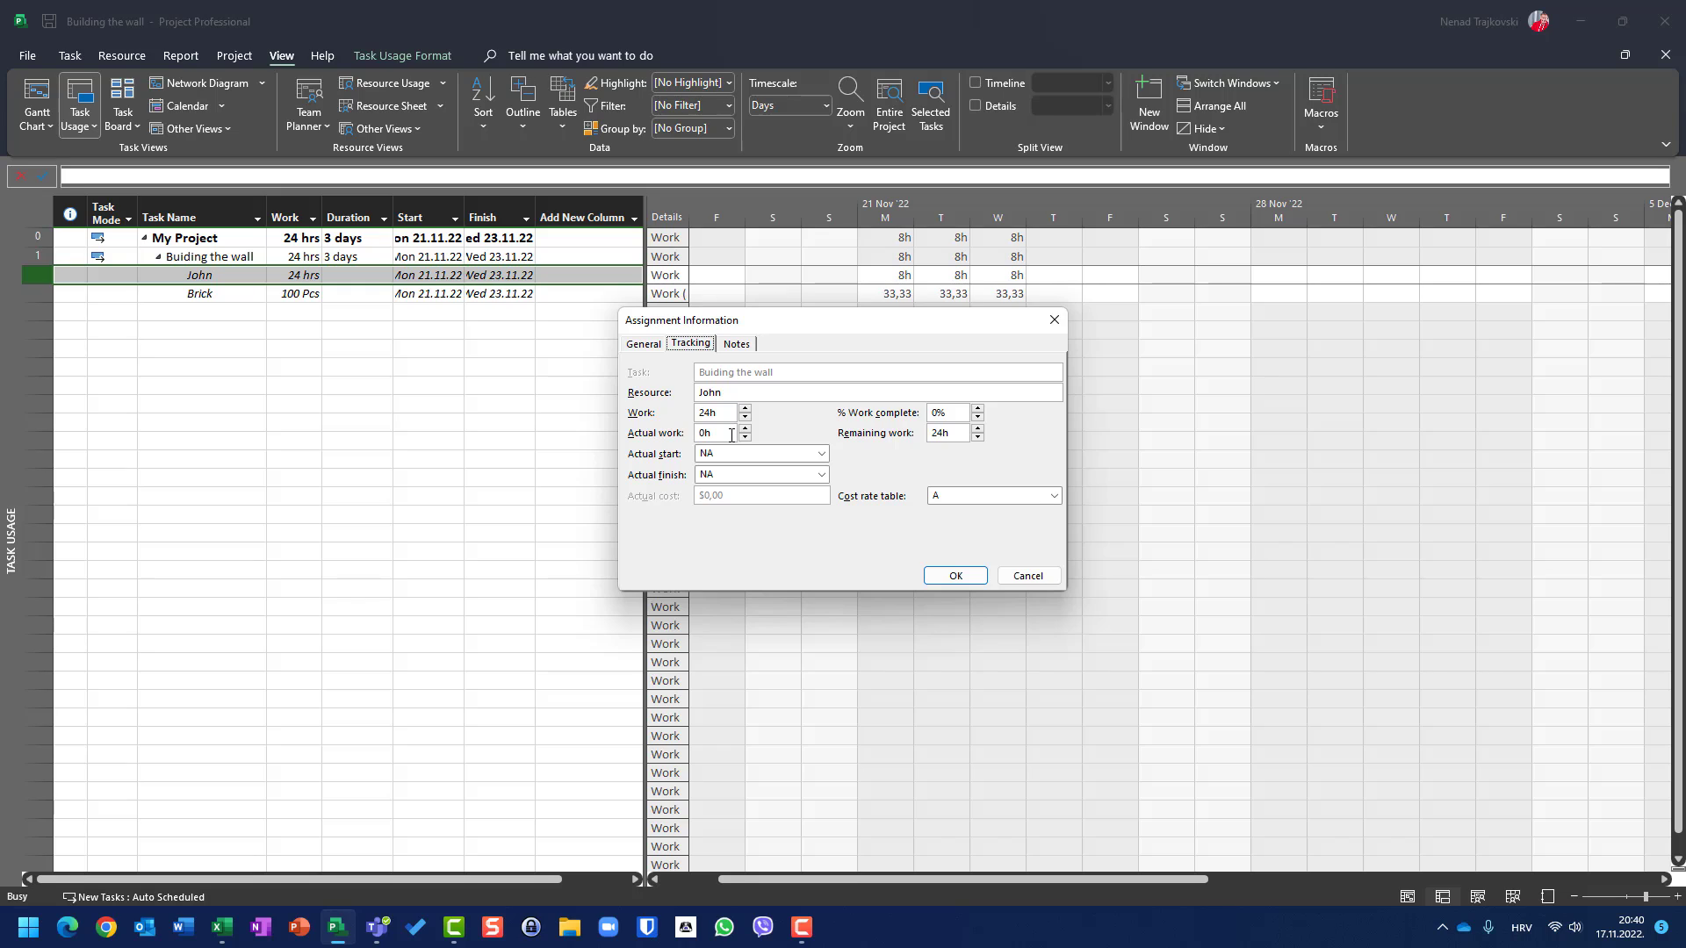
{"action": "double_click", "coordinate": [957, 412]}
{"action": "type", "text": "100"}
{"action": "left_click", "coordinate": [956, 576]}
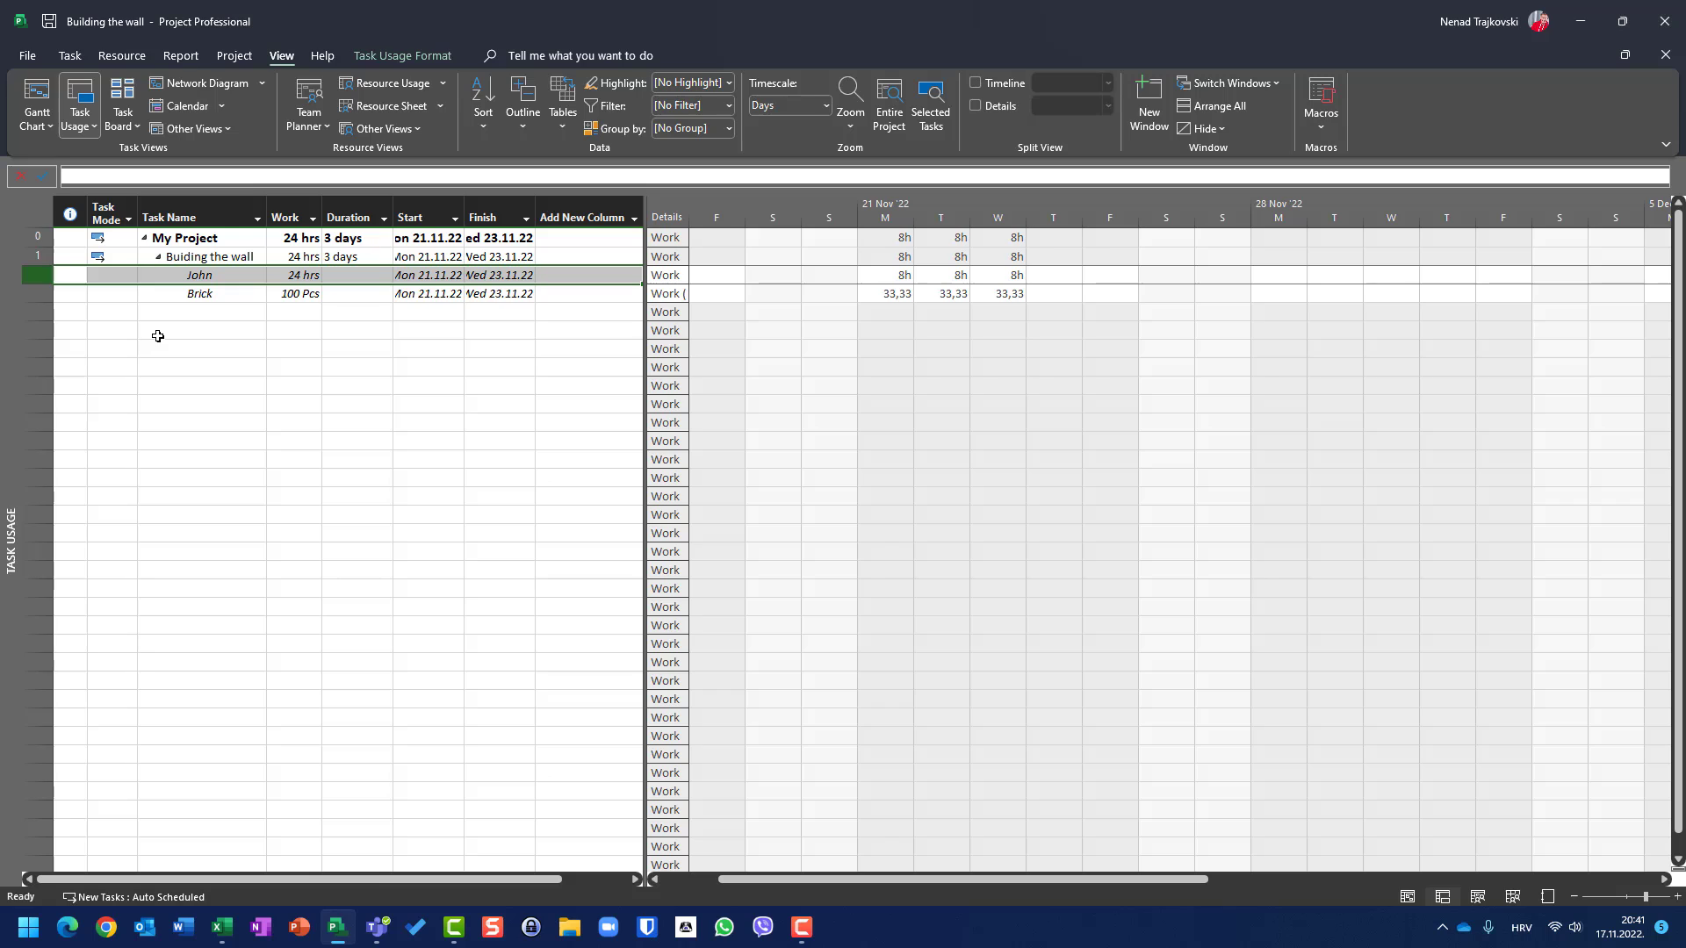
- Check the task in the Gantt Chart, and display the Cost table in the Task Usage view
{"action": "left_click", "coordinate": [37, 98]}
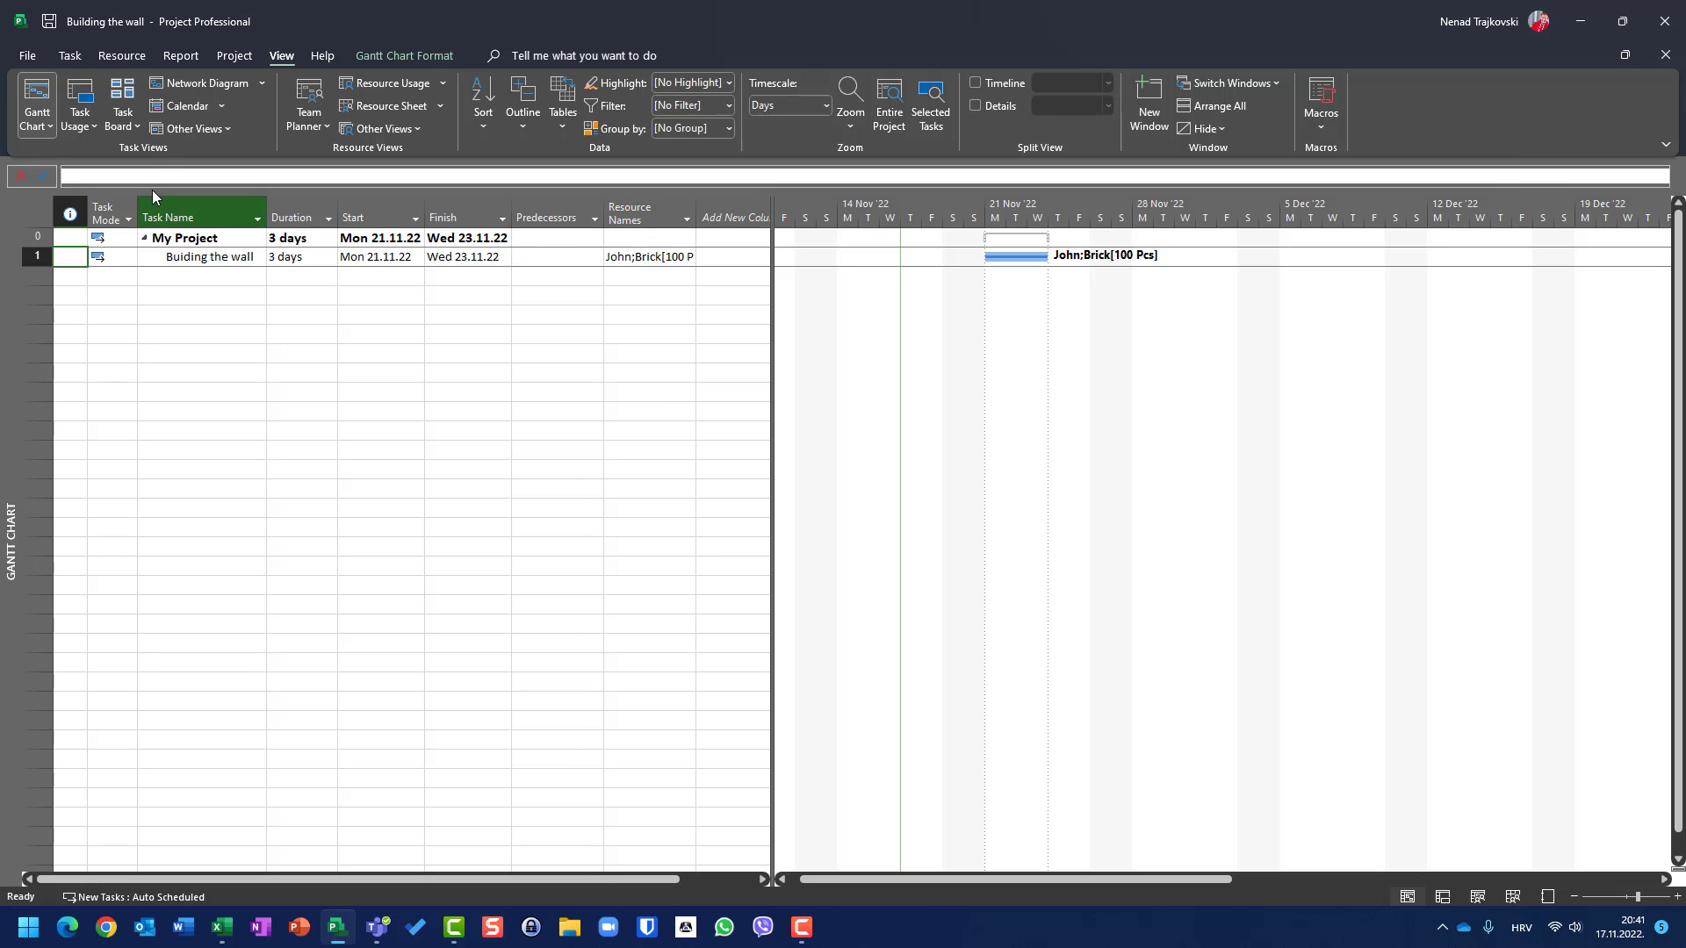
{"action": "left_click", "coordinate": [79, 88]}
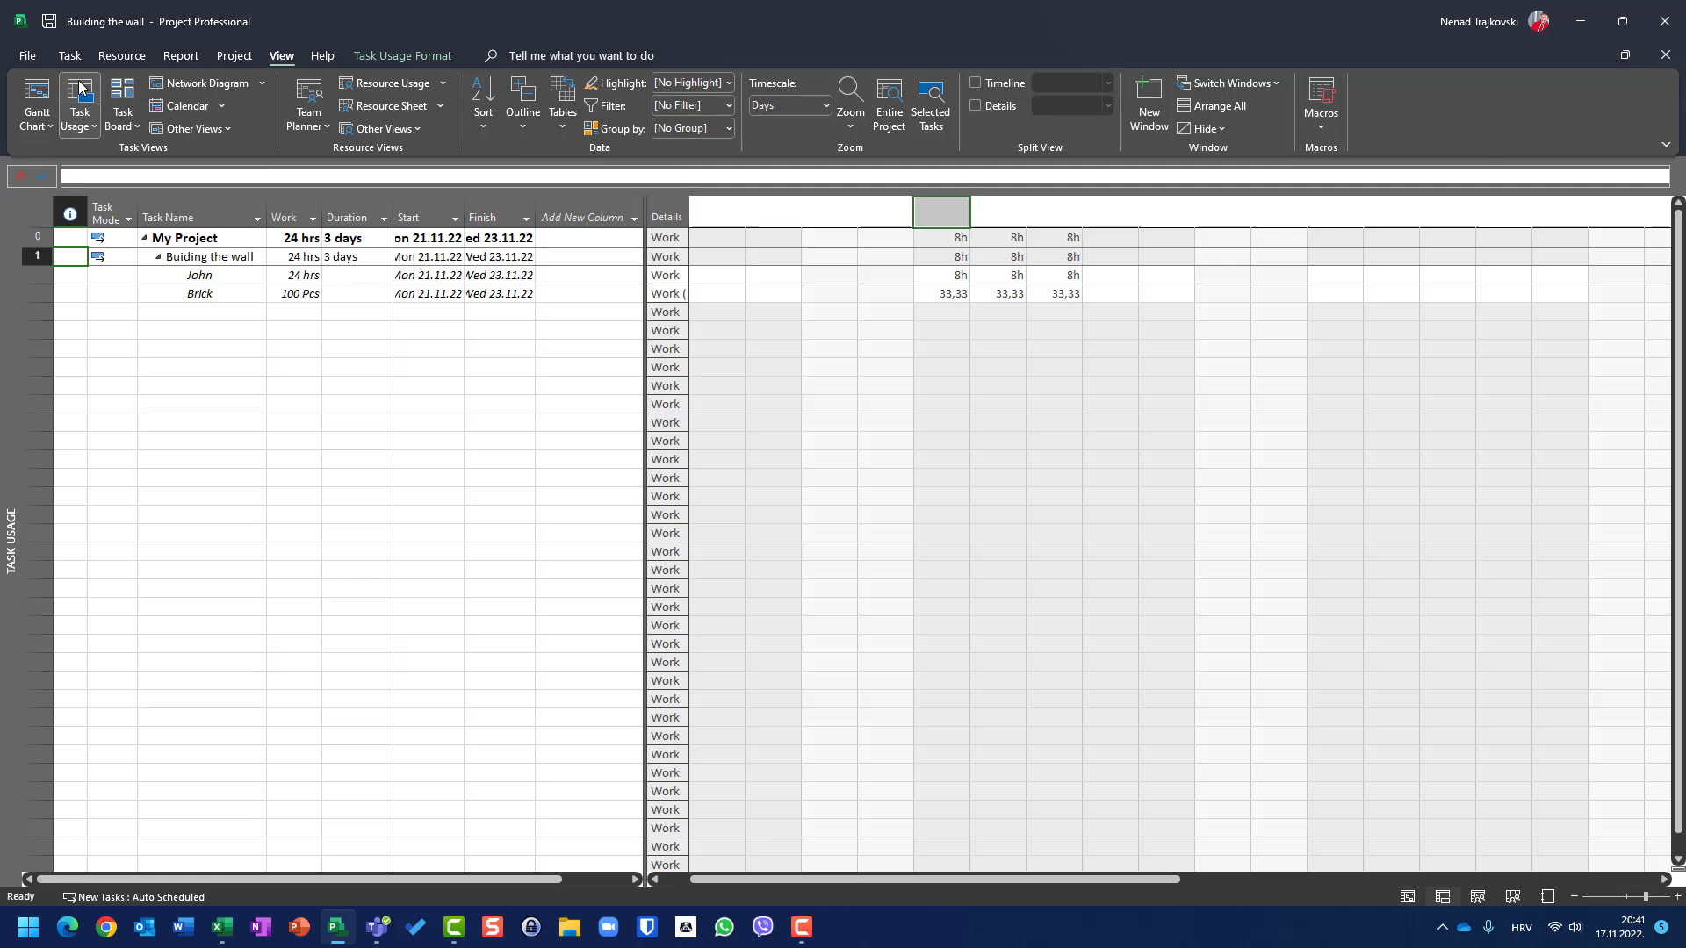
{"action": "right_click", "coordinate": [38, 214]}
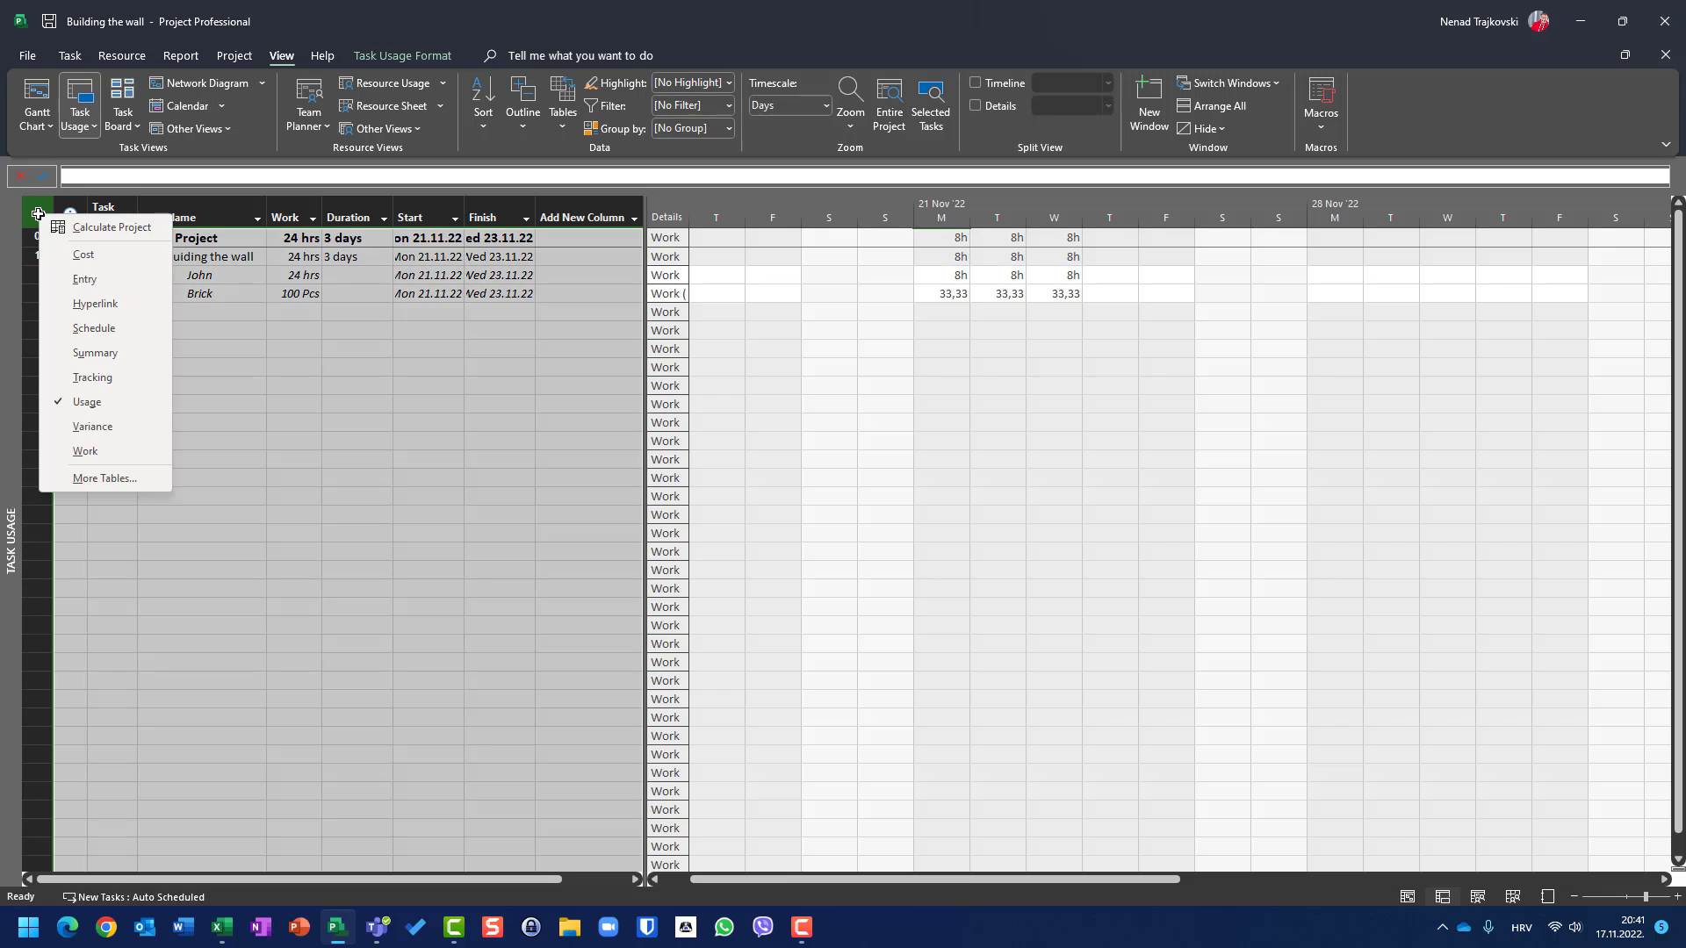
{"action": "left_click", "coordinate": [66, 259]}
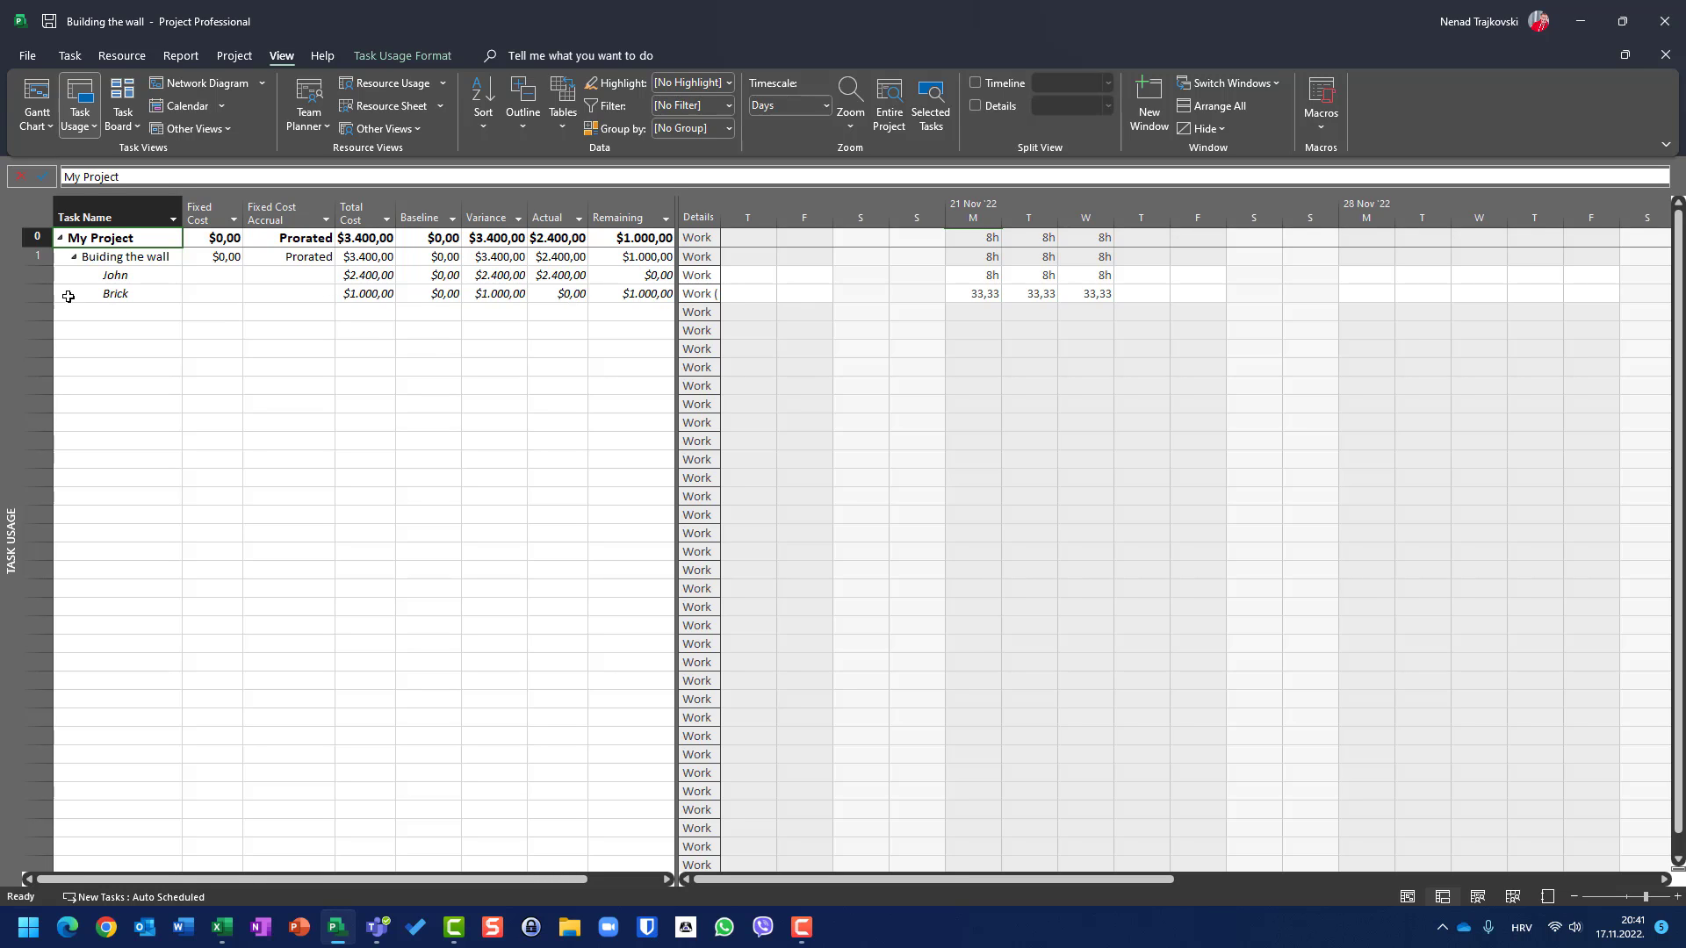
{"action": "left_click", "coordinate": [40, 221]}
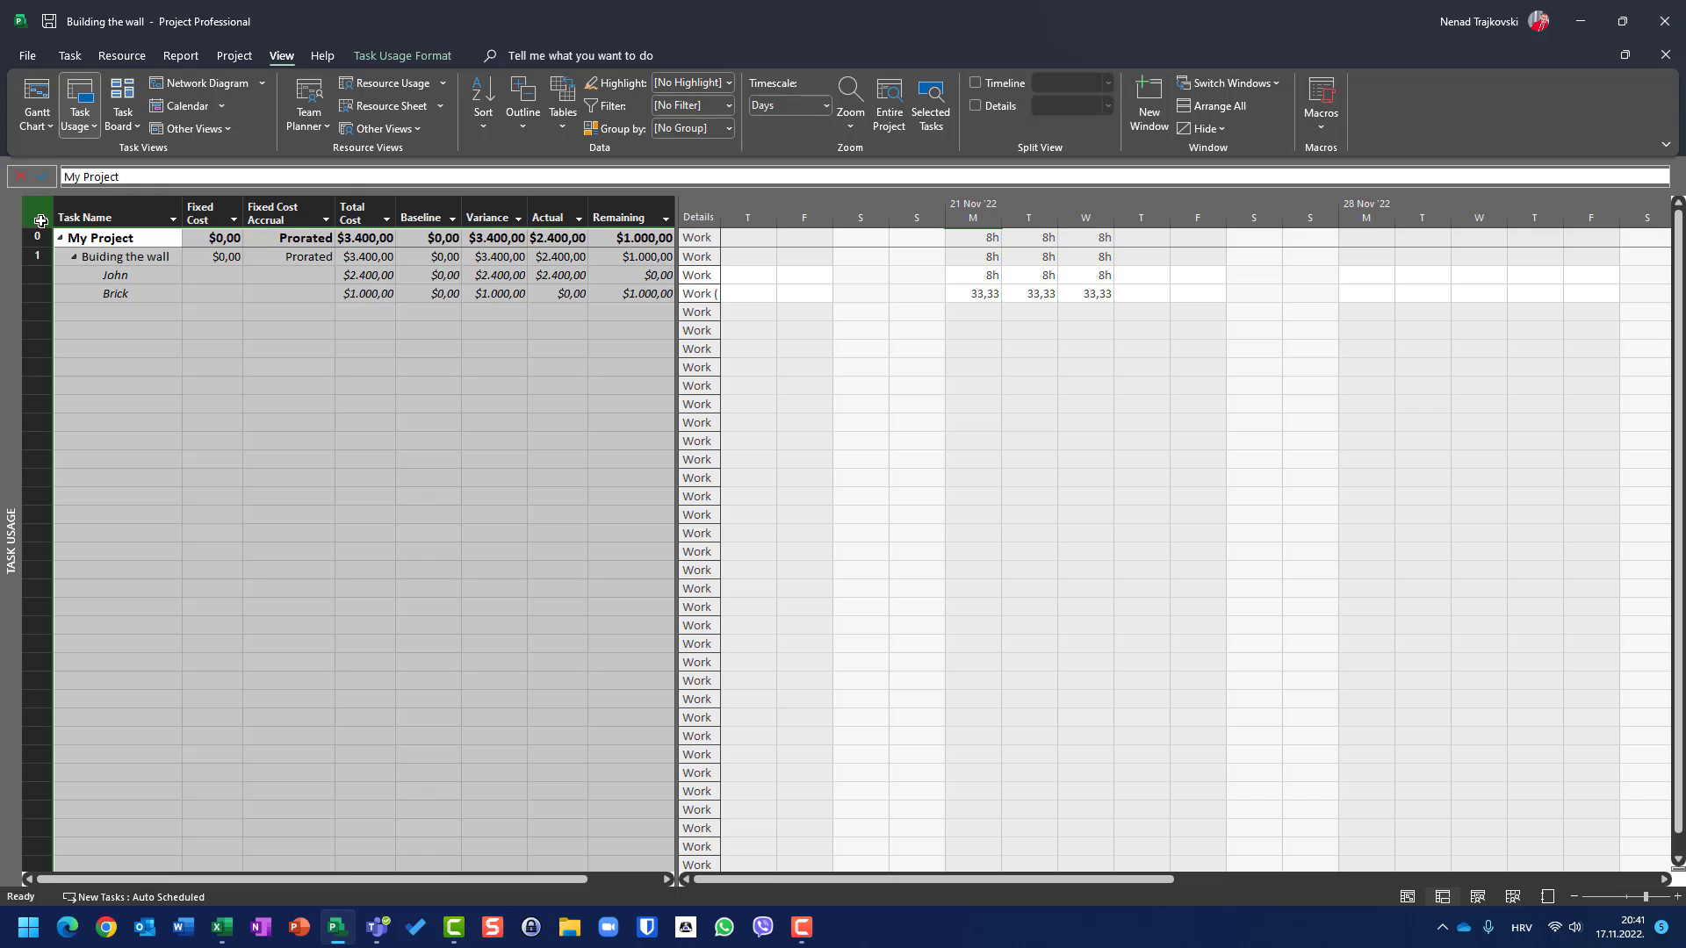
{"action": "left_click", "coordinate": [124, 348]}
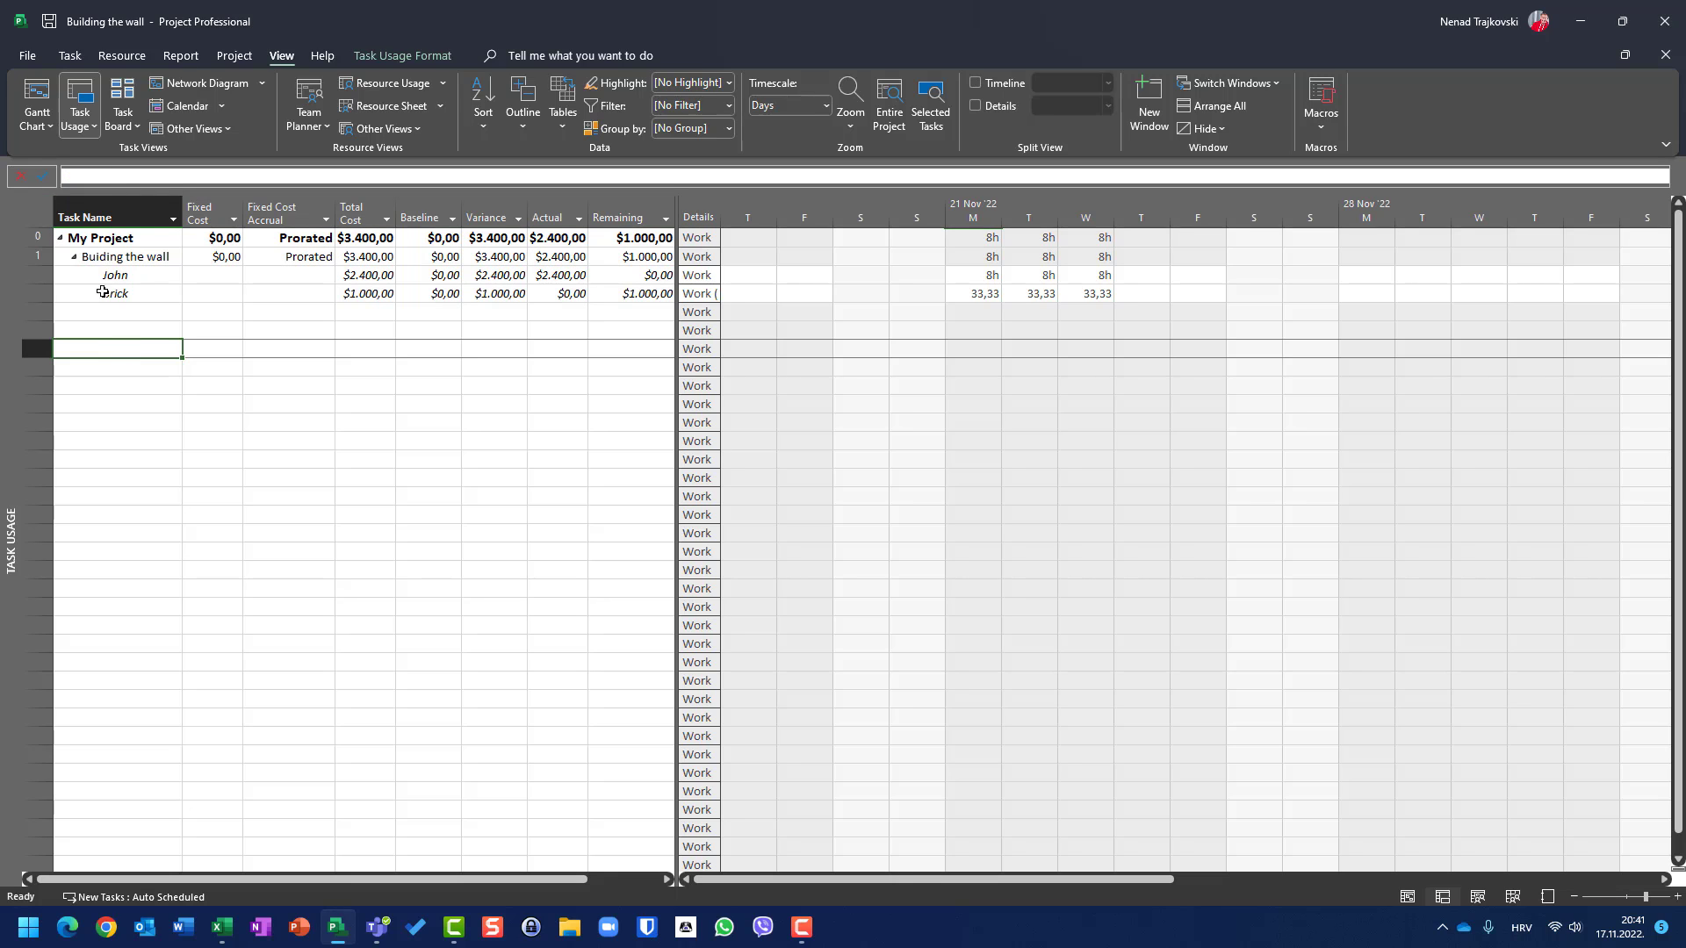
- Display the Entry table in the Task Usage view
{"action": "left_click", "coordinate": [38, 203]}
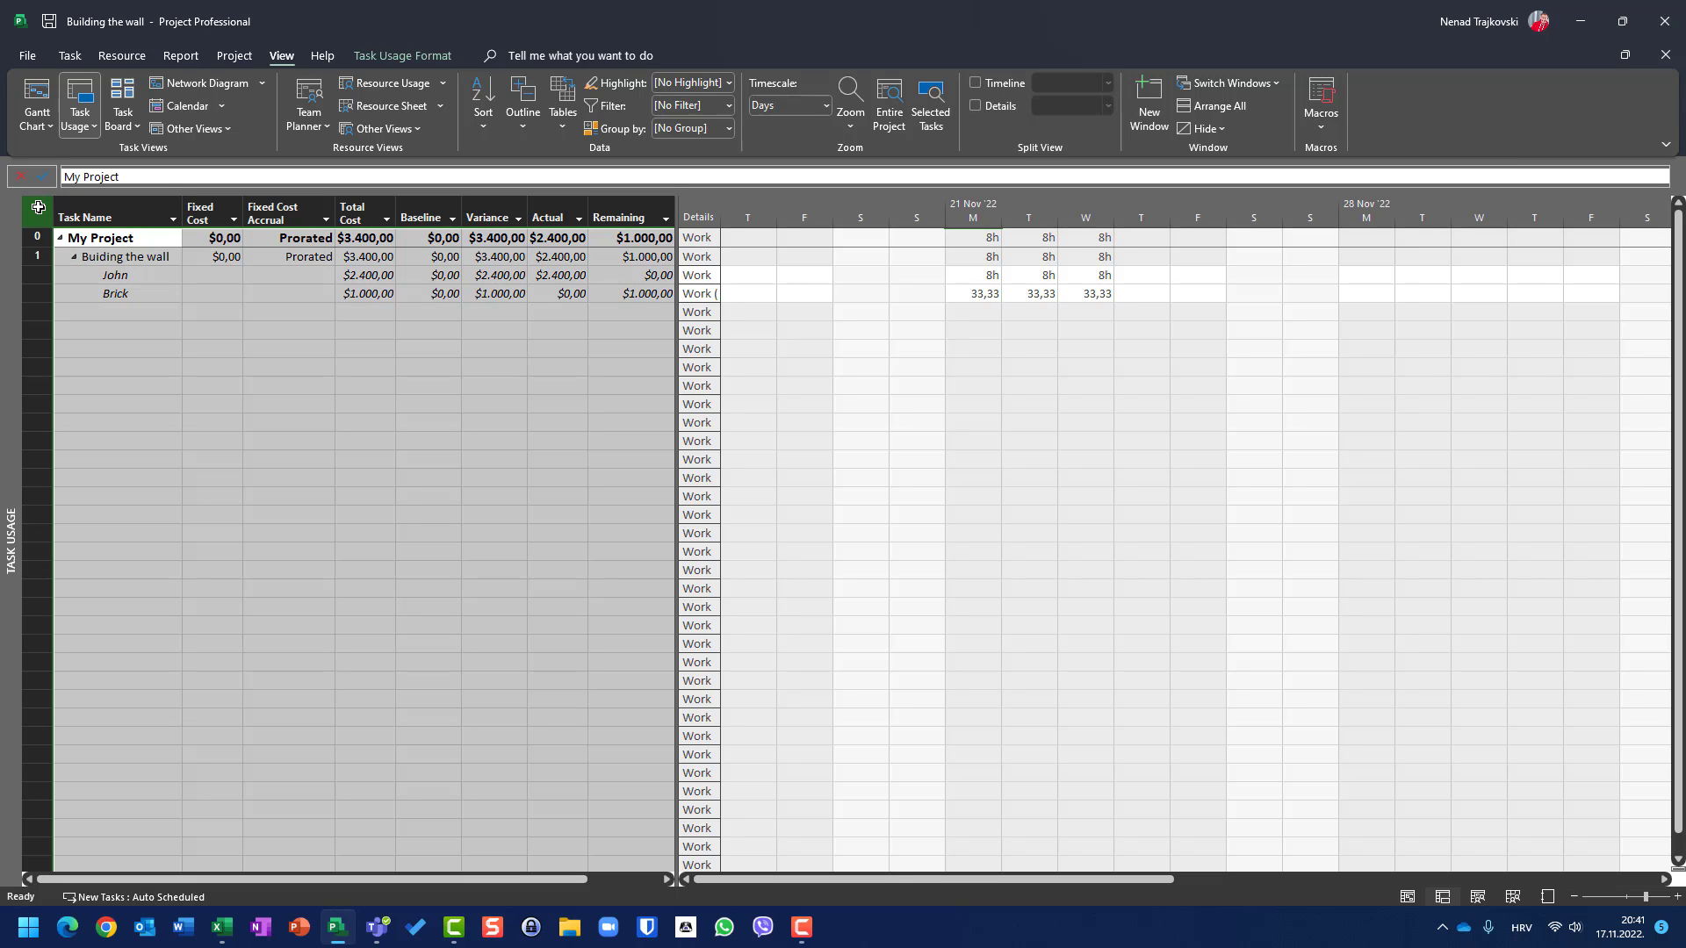
{"action": "right_click", "coordinate": [38, 207]}
{"action": "left_click", "coordinate": [72, 275]}
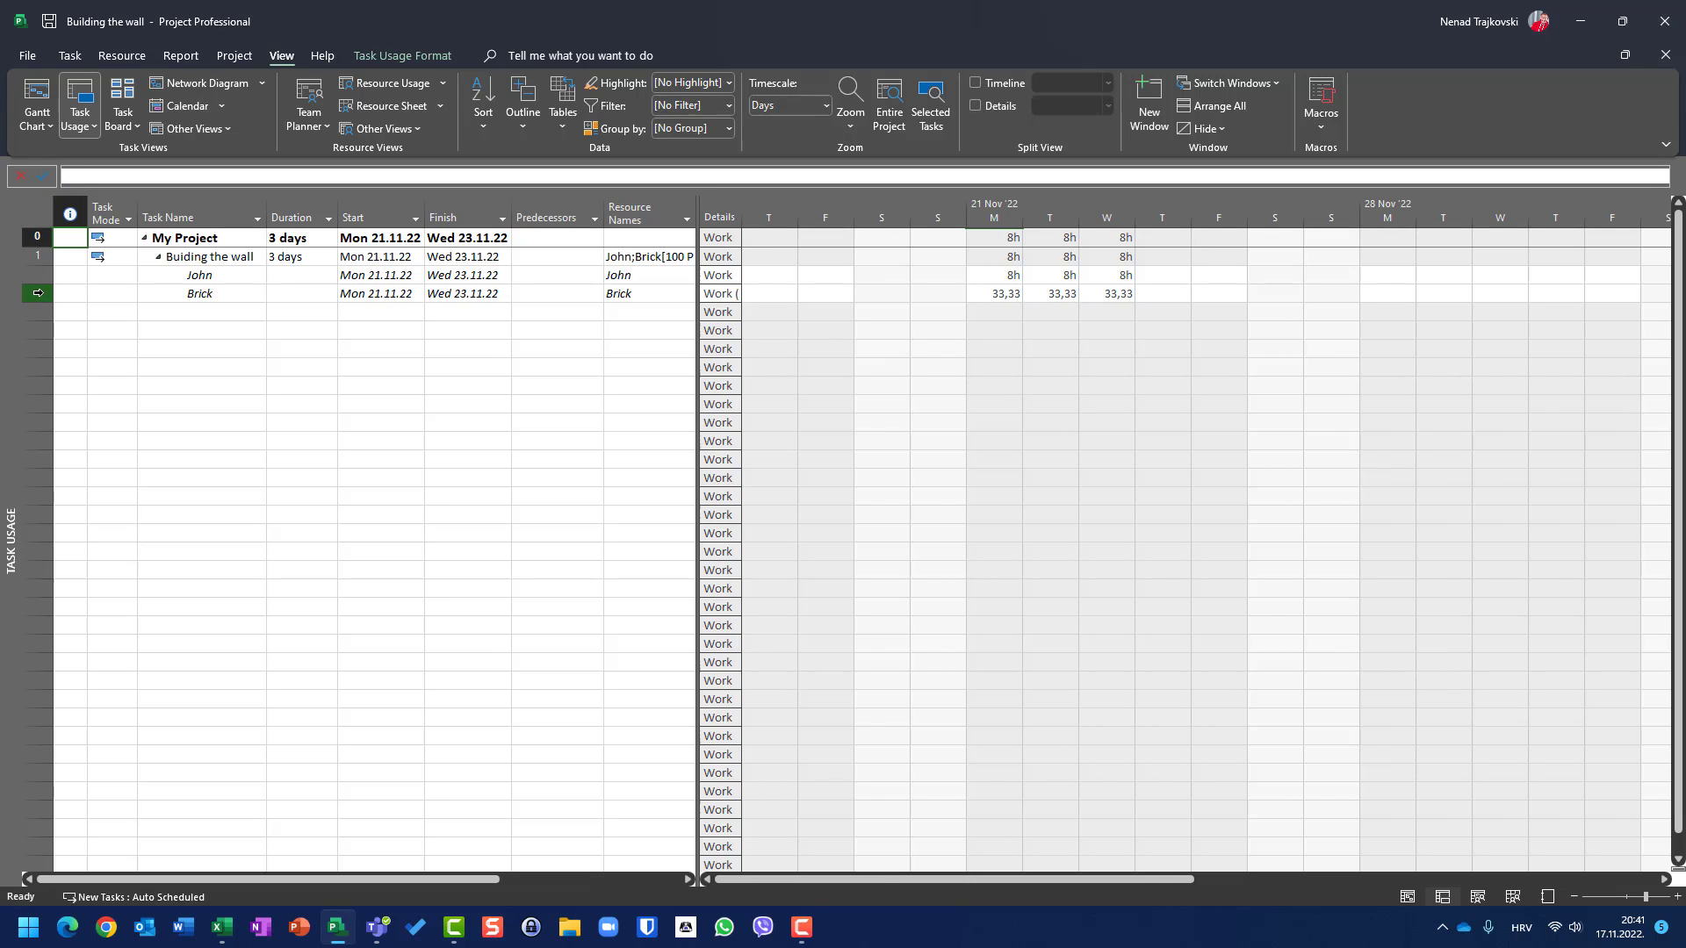
- Record 60 Pcs of actual work and 0 remaining work in the tracking information of the Brick assignment
{"action": "left_click", "coordinate": [38, 293]}
{"action": "double_click", "coordinate": [38, 294]}
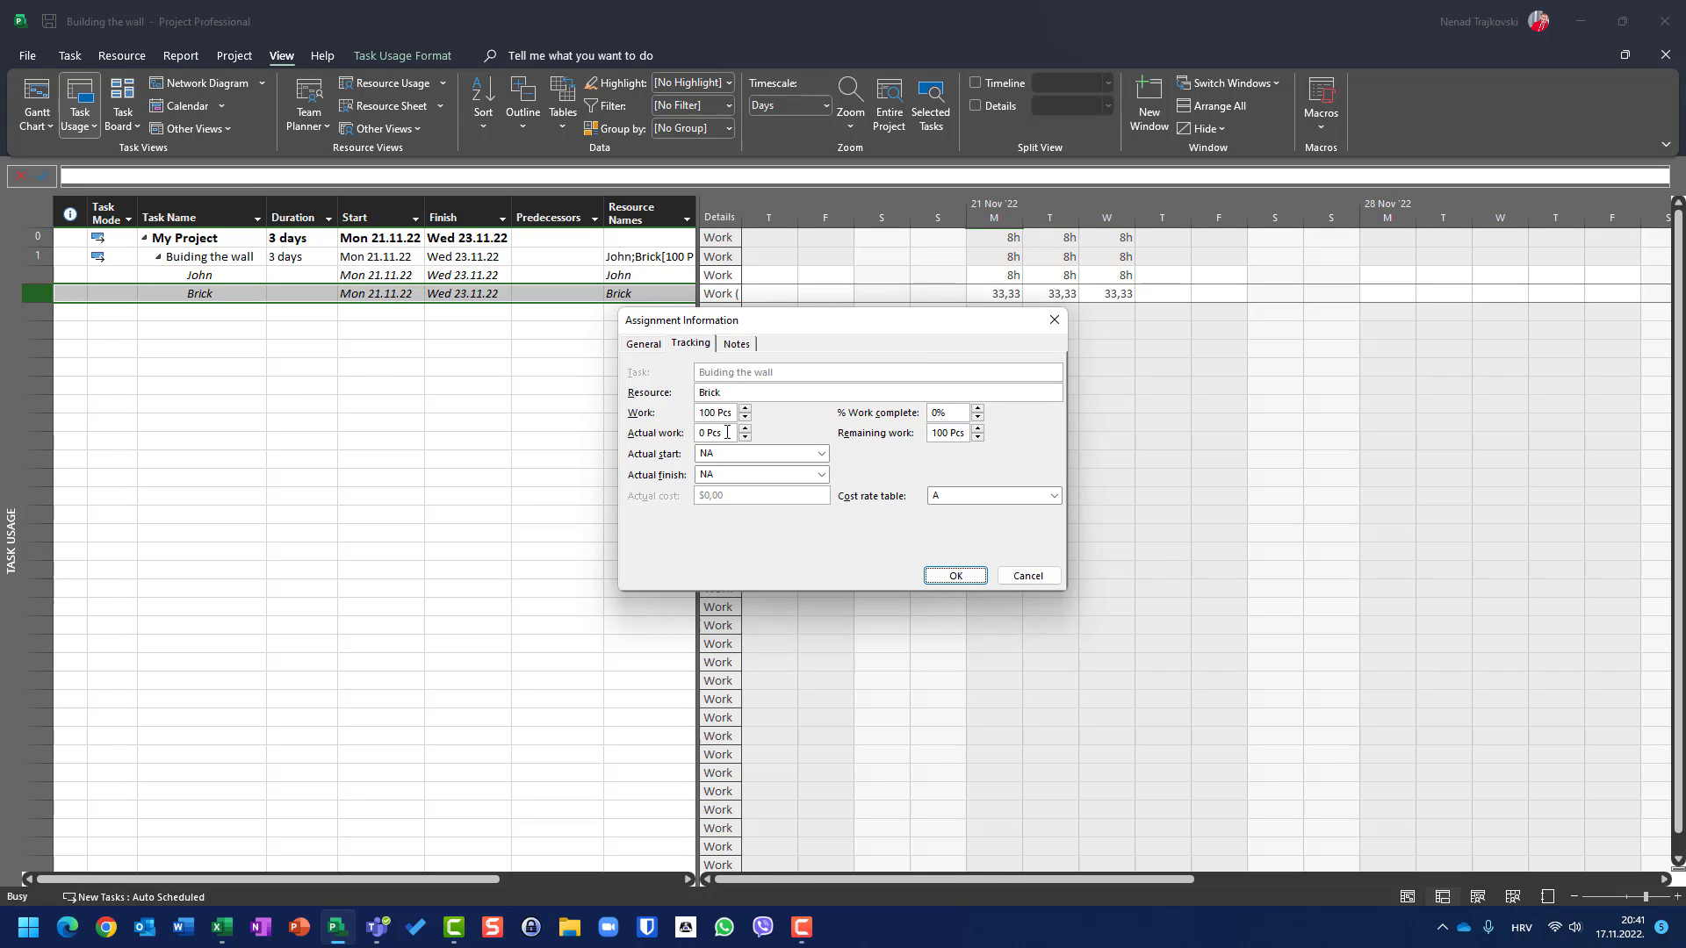
{"action": "left_click_drag", "start_coordinate": [730, 432], "coordinate": [460, 436]}
{"action": "type", "text": "60"}
{"action": "left_click_drag", "start_coordinate": [966, 432], "coordinate": [931, 434]}
{"action": "type", "text": "0"}
{"action": "left_click", "coordinate": [955, 576]}
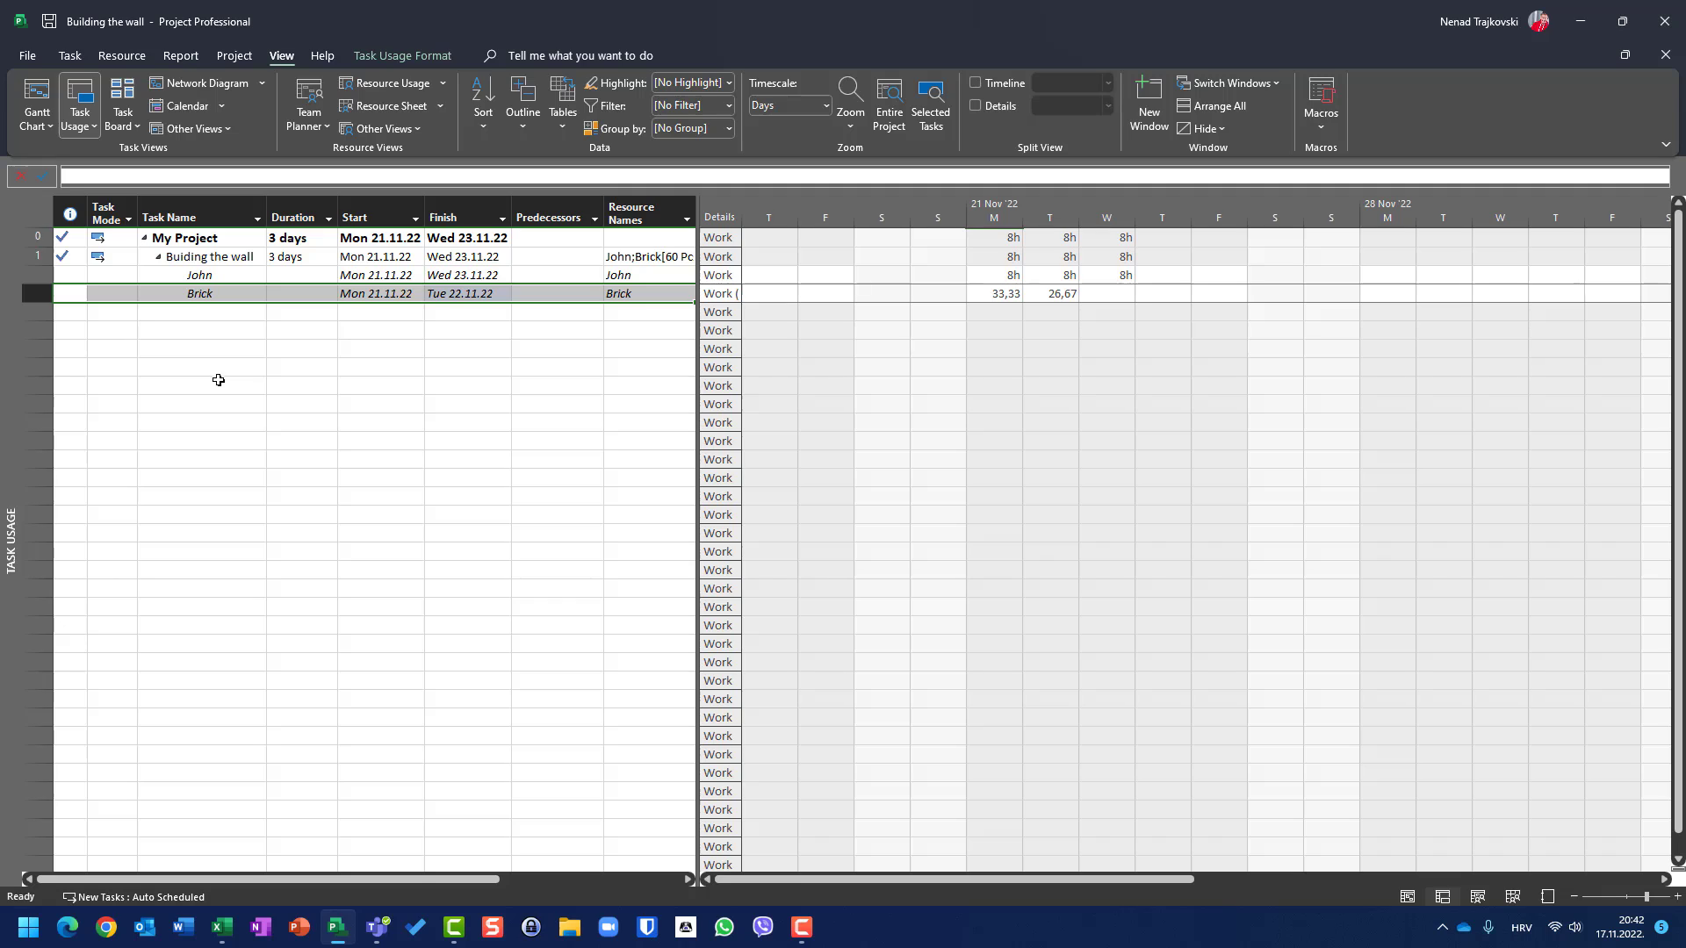
- Check the Brick assignment's daily work for Monday and Tuesday in the timephased grid
{"action": "left_click", "coordinate": [981, 295]}
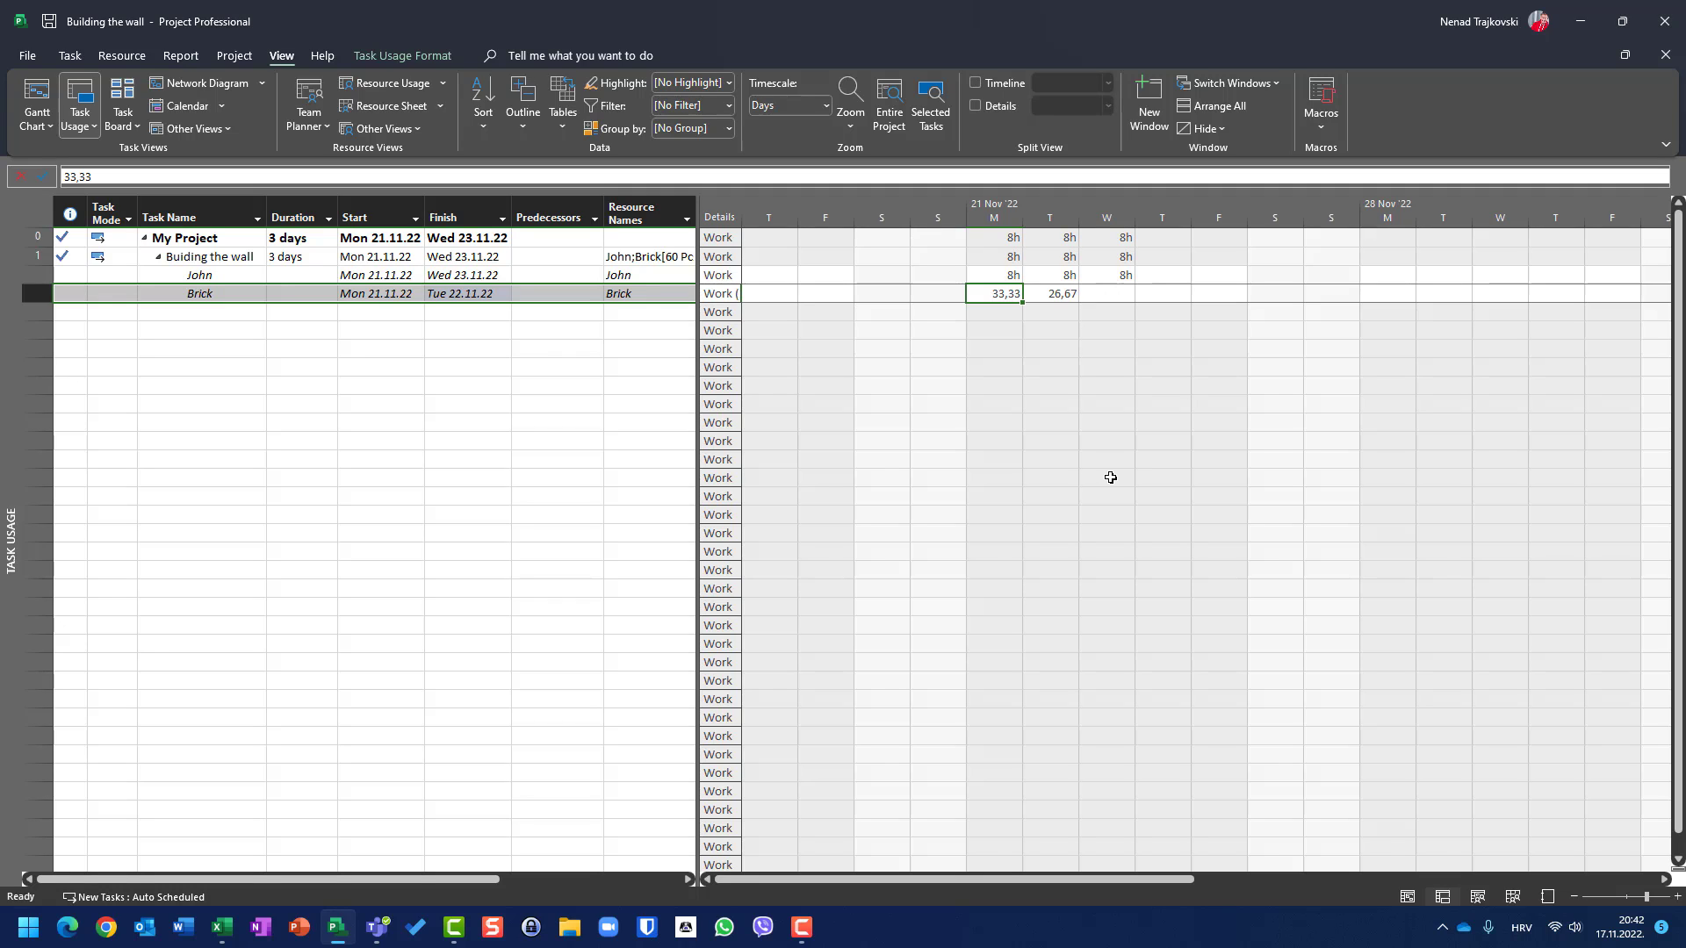
{"action": "key", "text": "Right"}
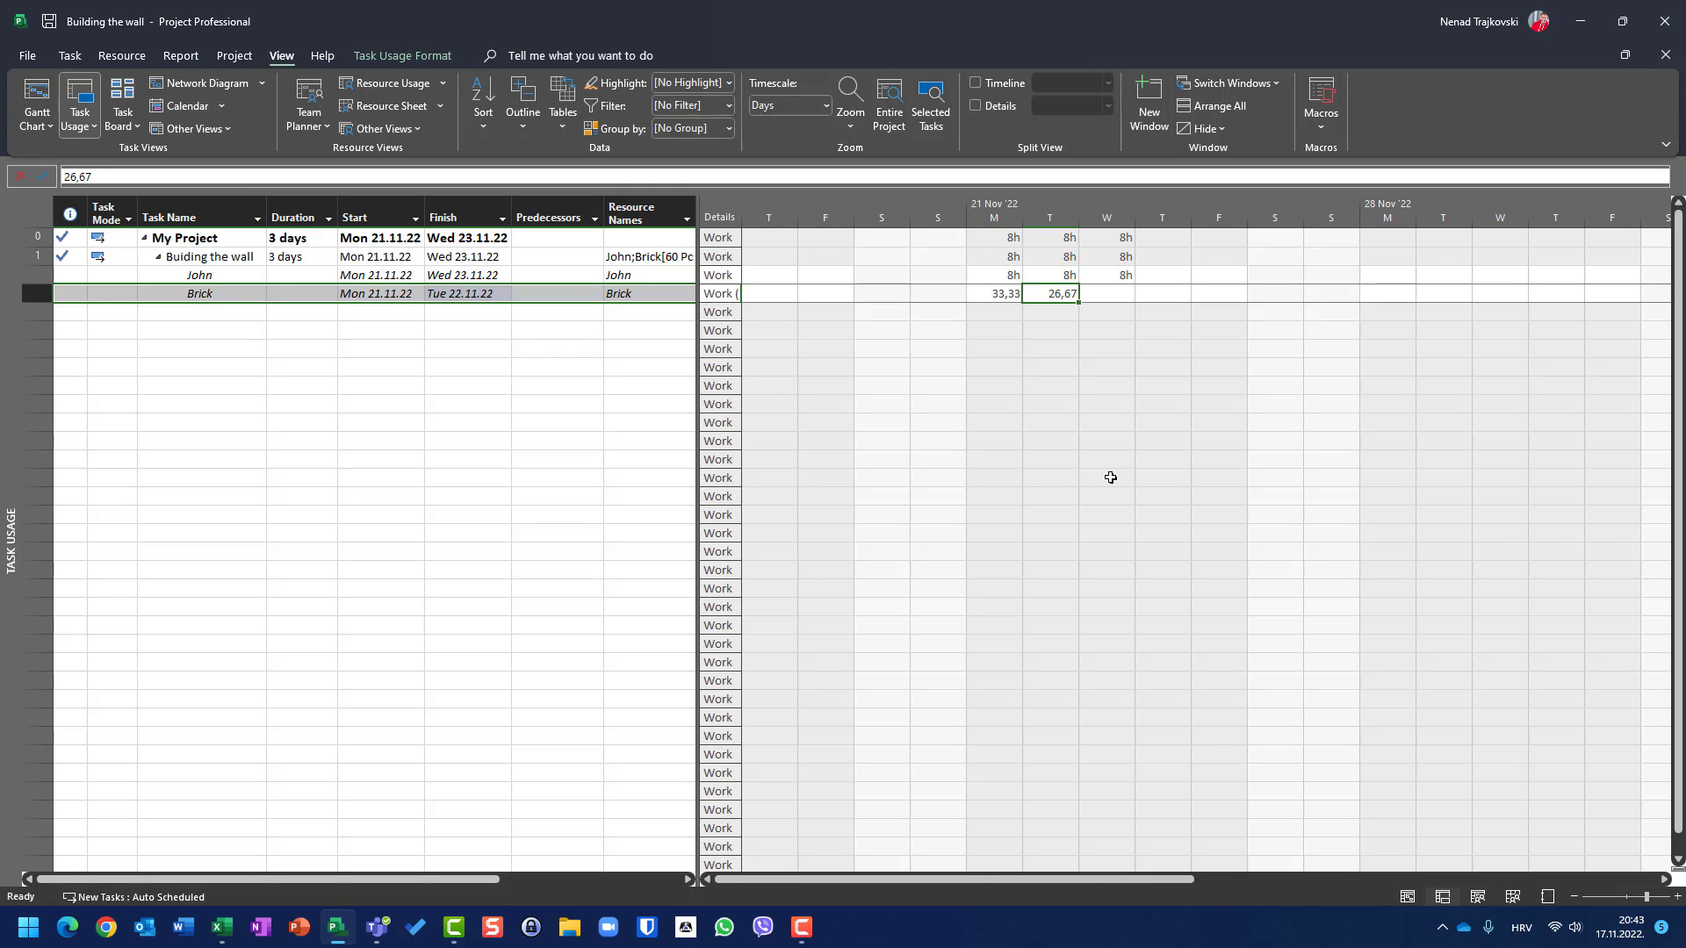
{"action": "key", "text": "Return"}
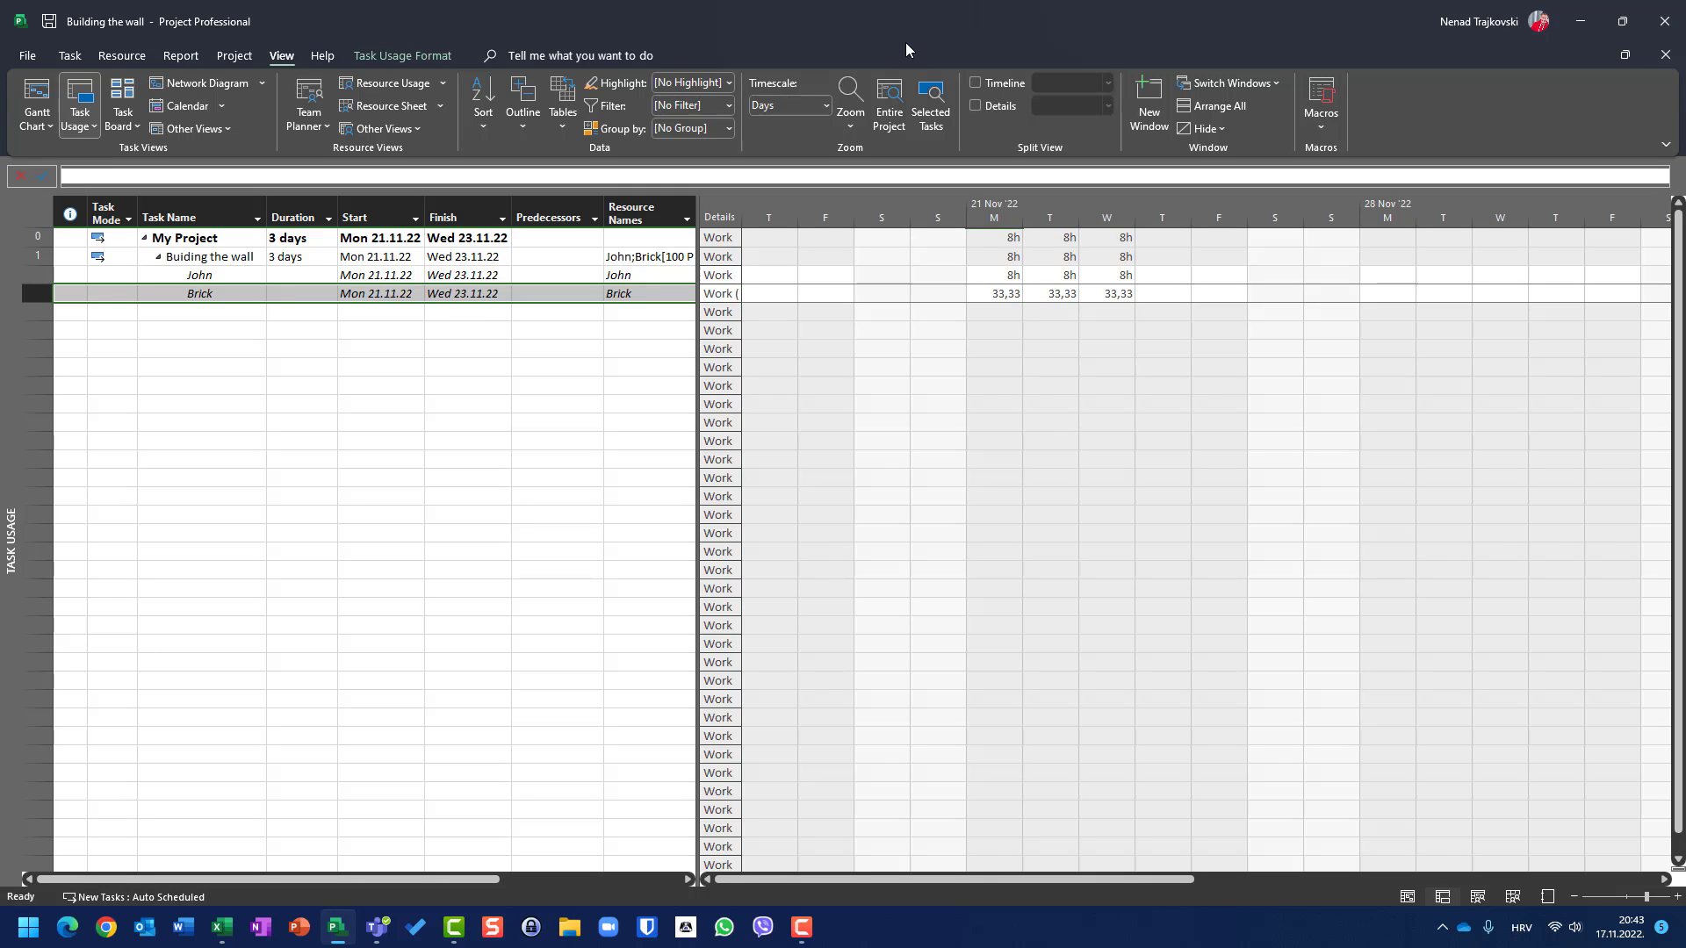
{"action": "double_click", "coordinate": [188, 292]}
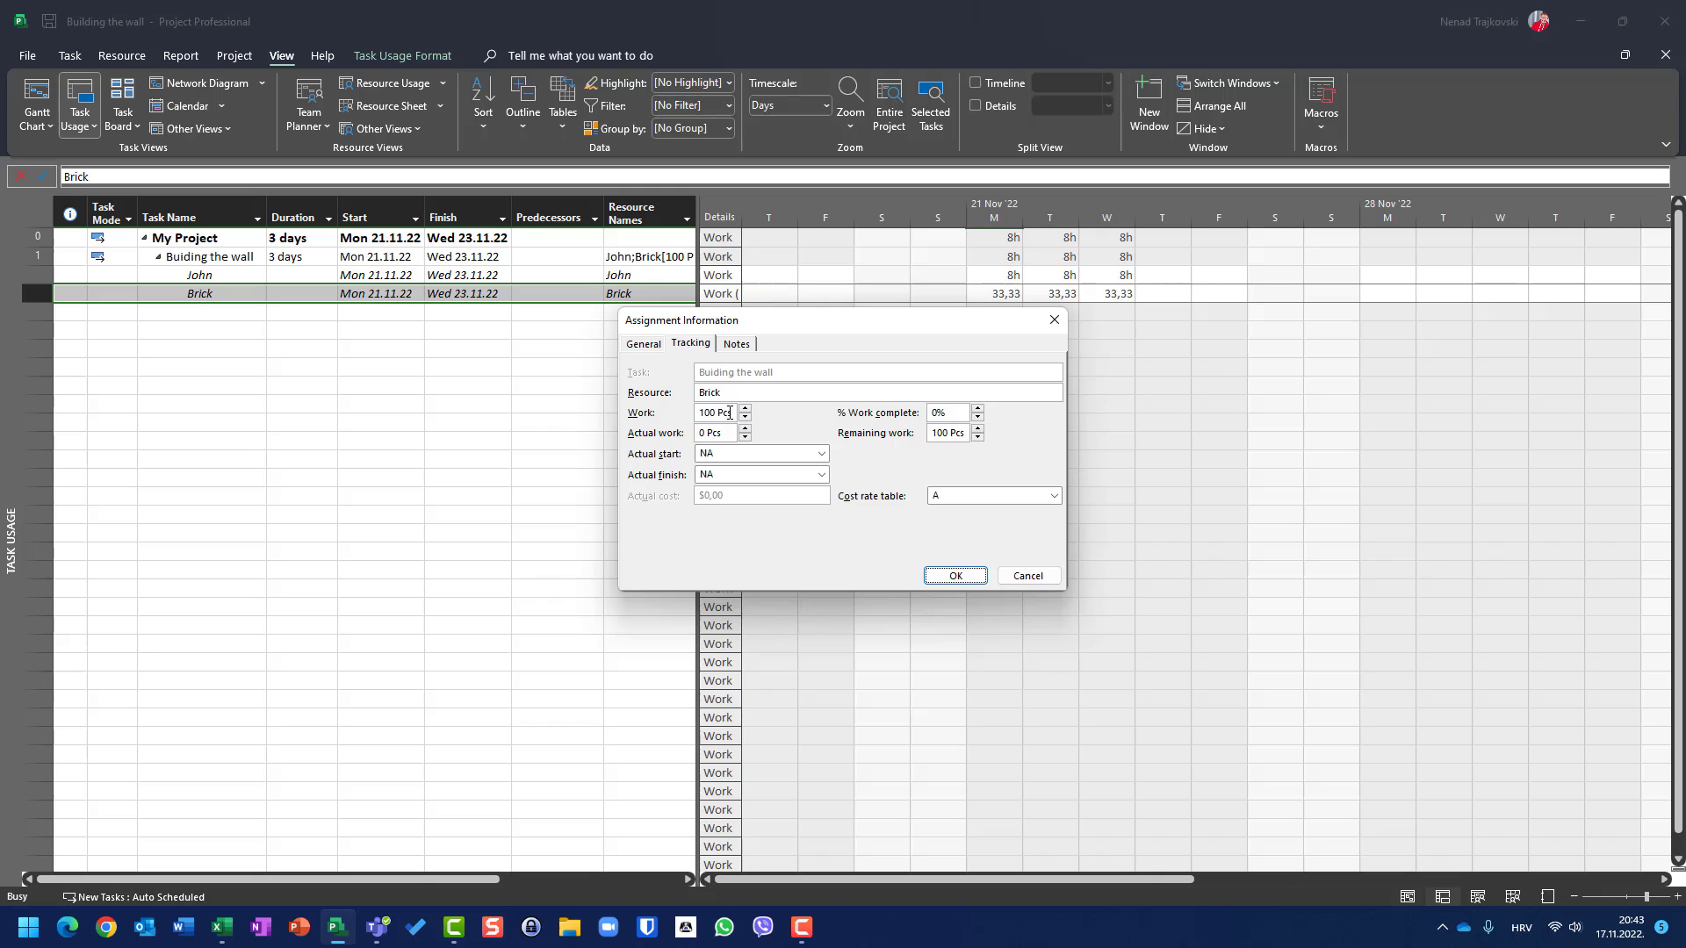
{"action": "left_click_drag", "start_coordinate": [736, 412], "coordinate": [637, 413]}
{"action": "type", "text": "60"}
{"action": "key", "text": "Escape"}
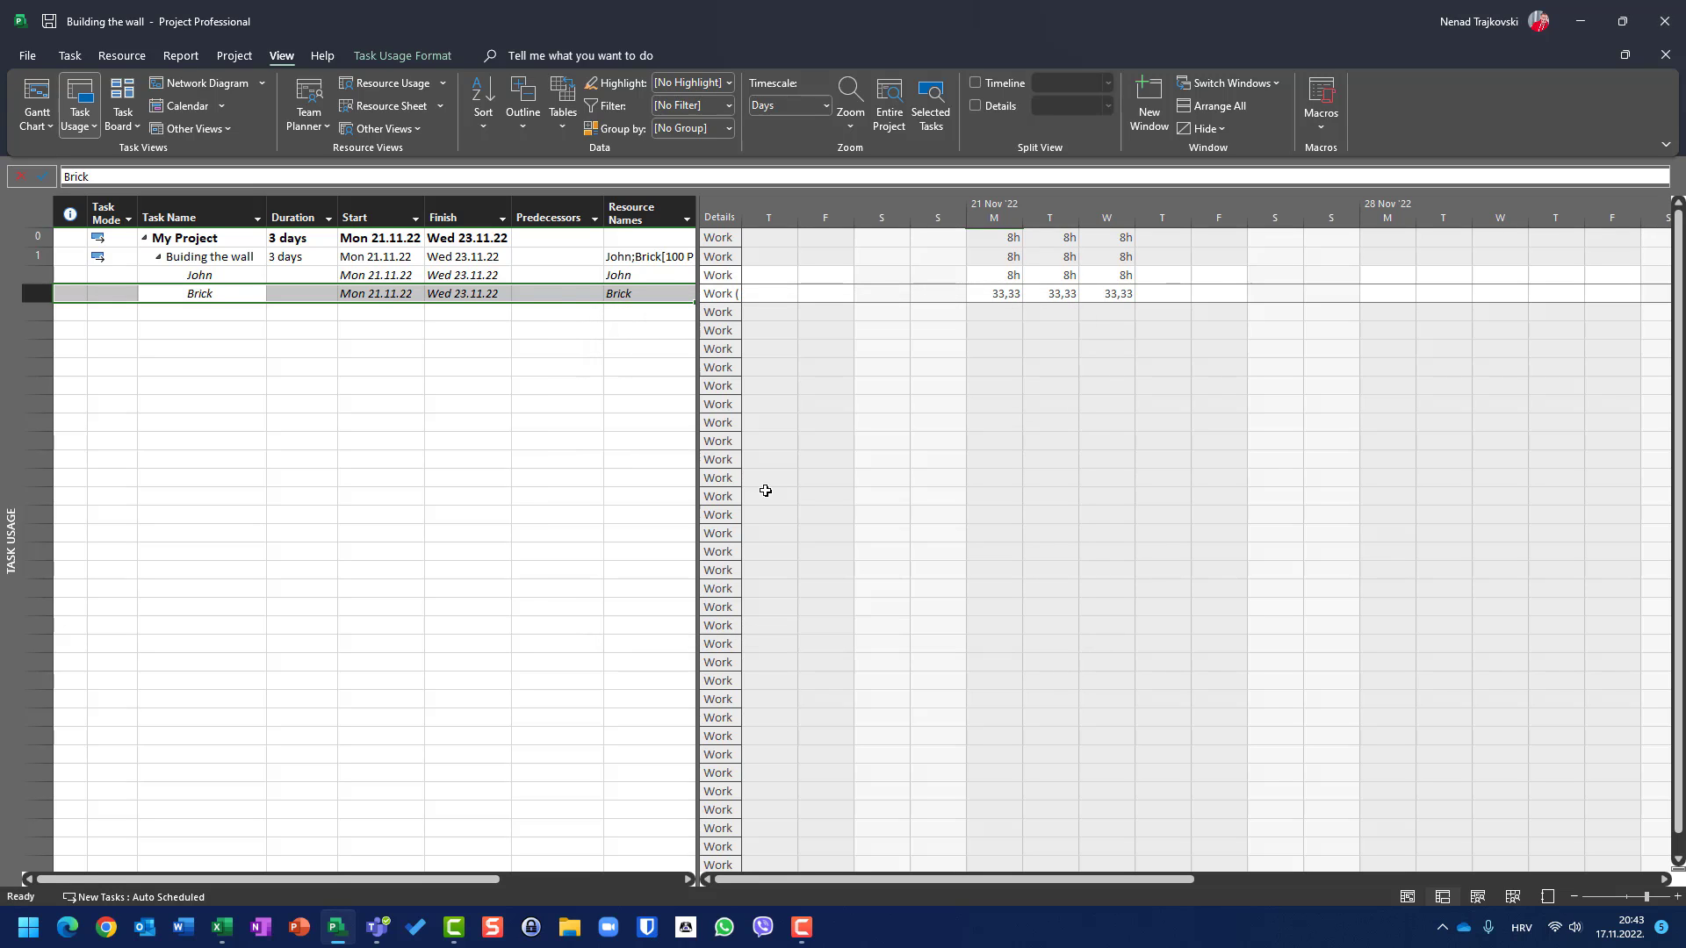
- Set the Brick assignment's actual work to 60 Pcs and its remaining work to 0 again
{"action": "double_click", "coordinate": [134, 295]}
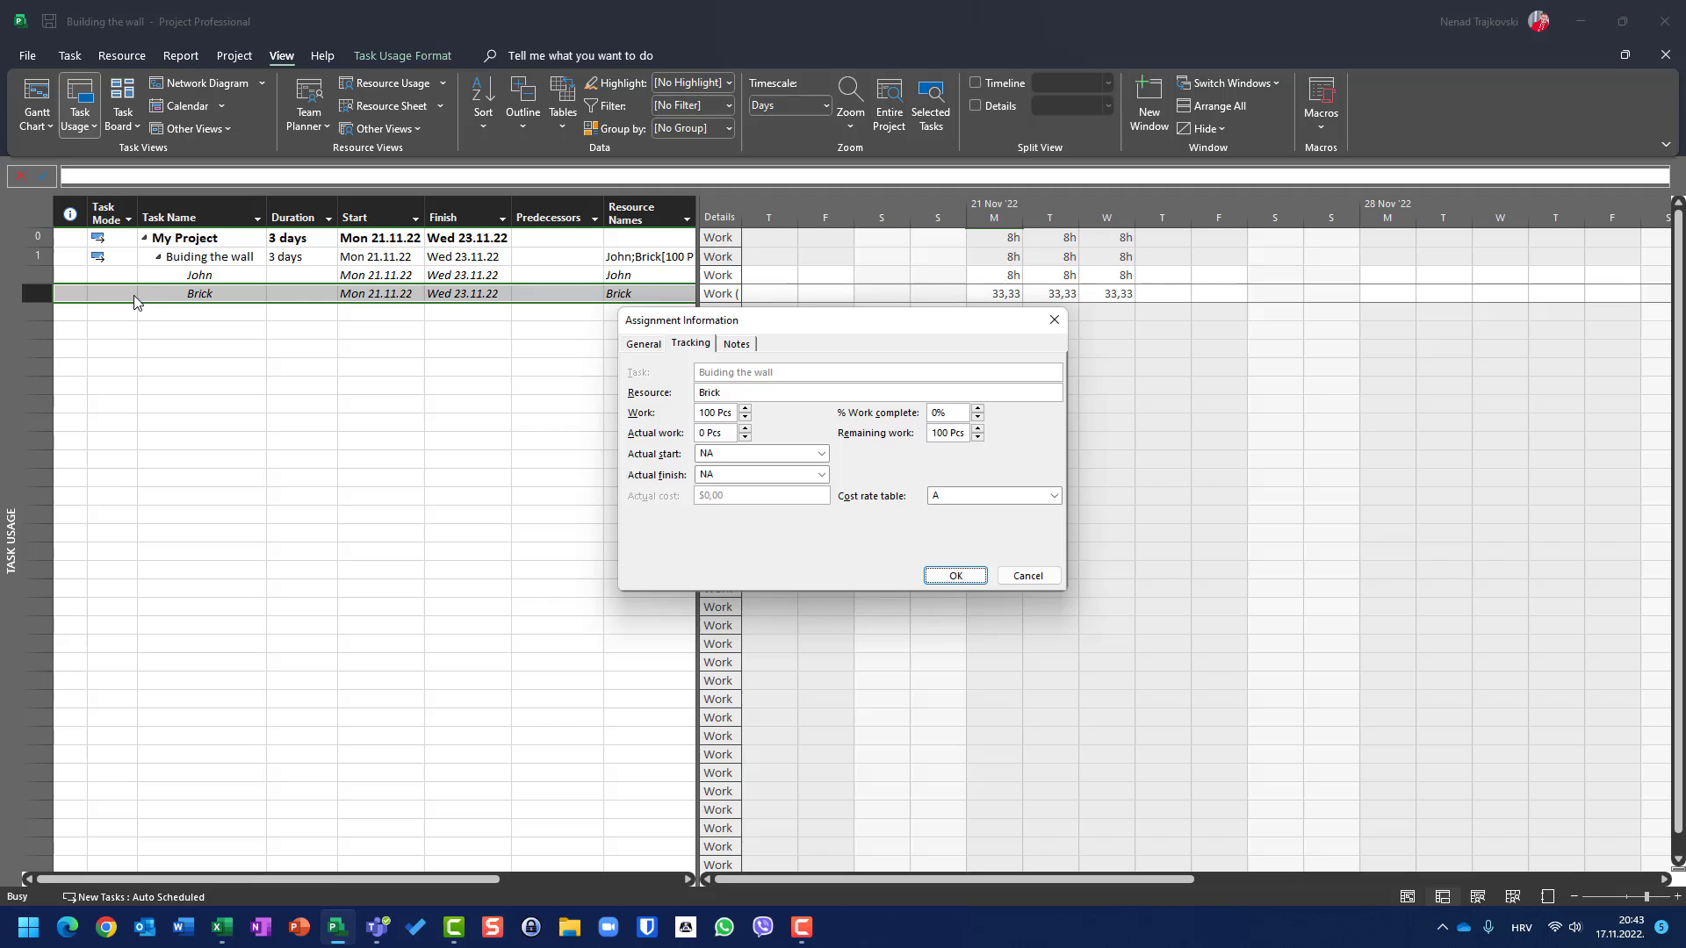
{"action": "left_click_drag", "start_coordinate": [722, 428], "coordinate": [602, 449]}
{"action": "type", "text": "60"}
{"action": "left_click_drag", "start_coordinate": [965, 433], "coordinate": [856, 458]}
{"action": "type", "text": "0"}
{"action": "left_click", "coordinate": [959, 579]}
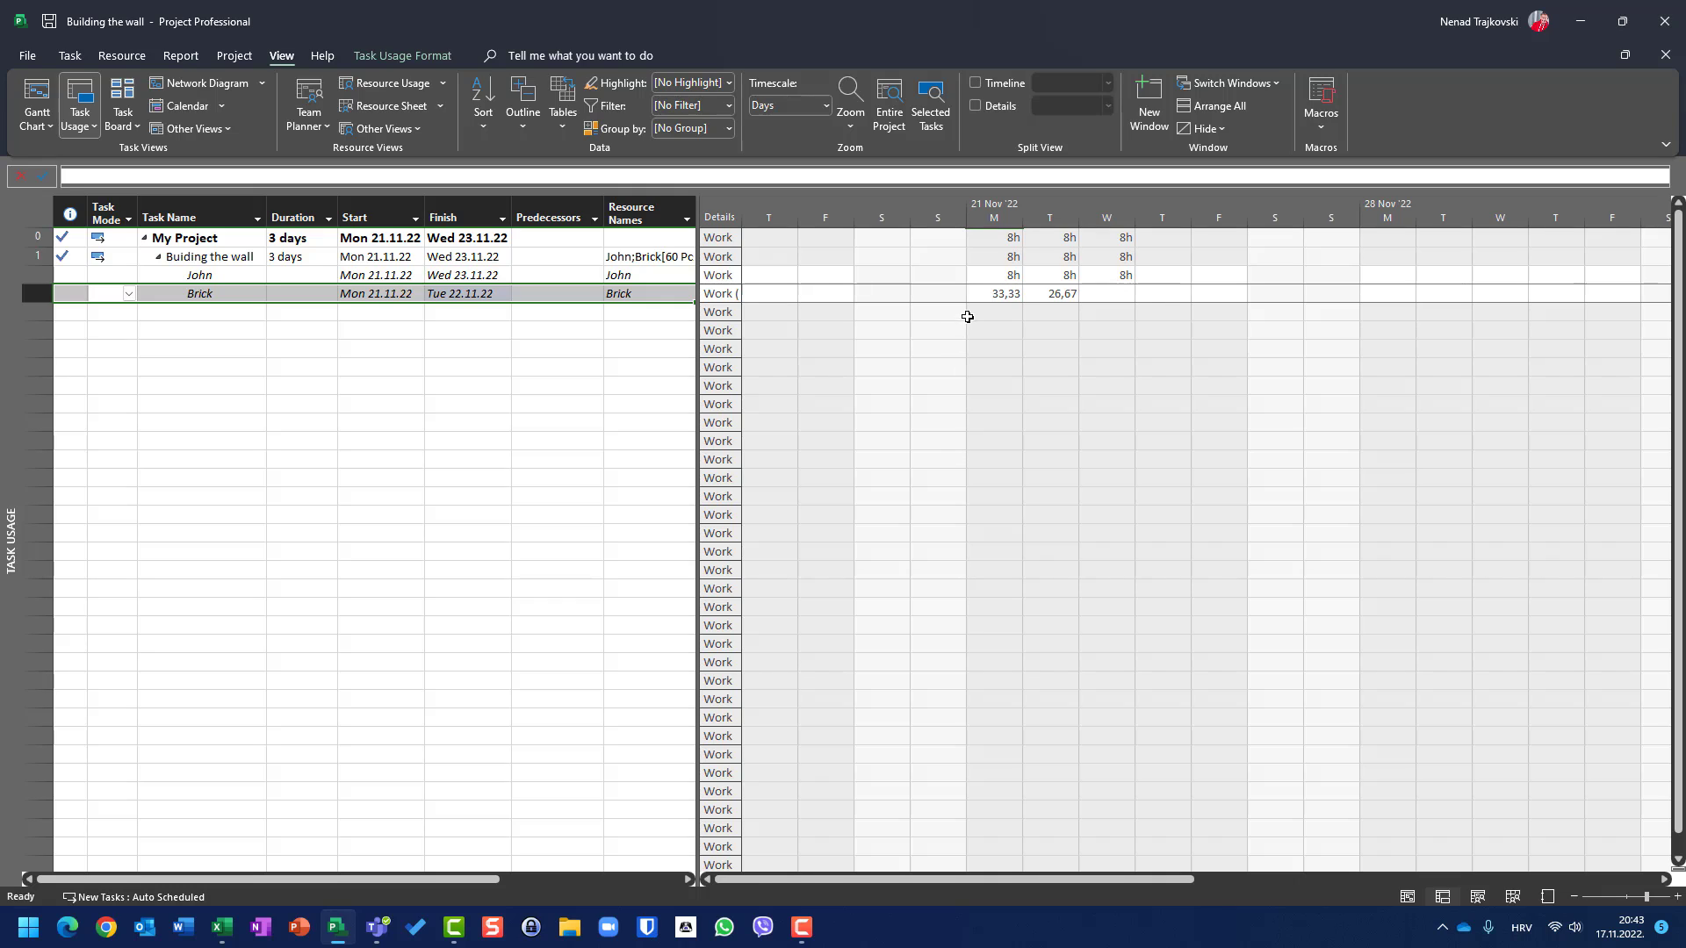
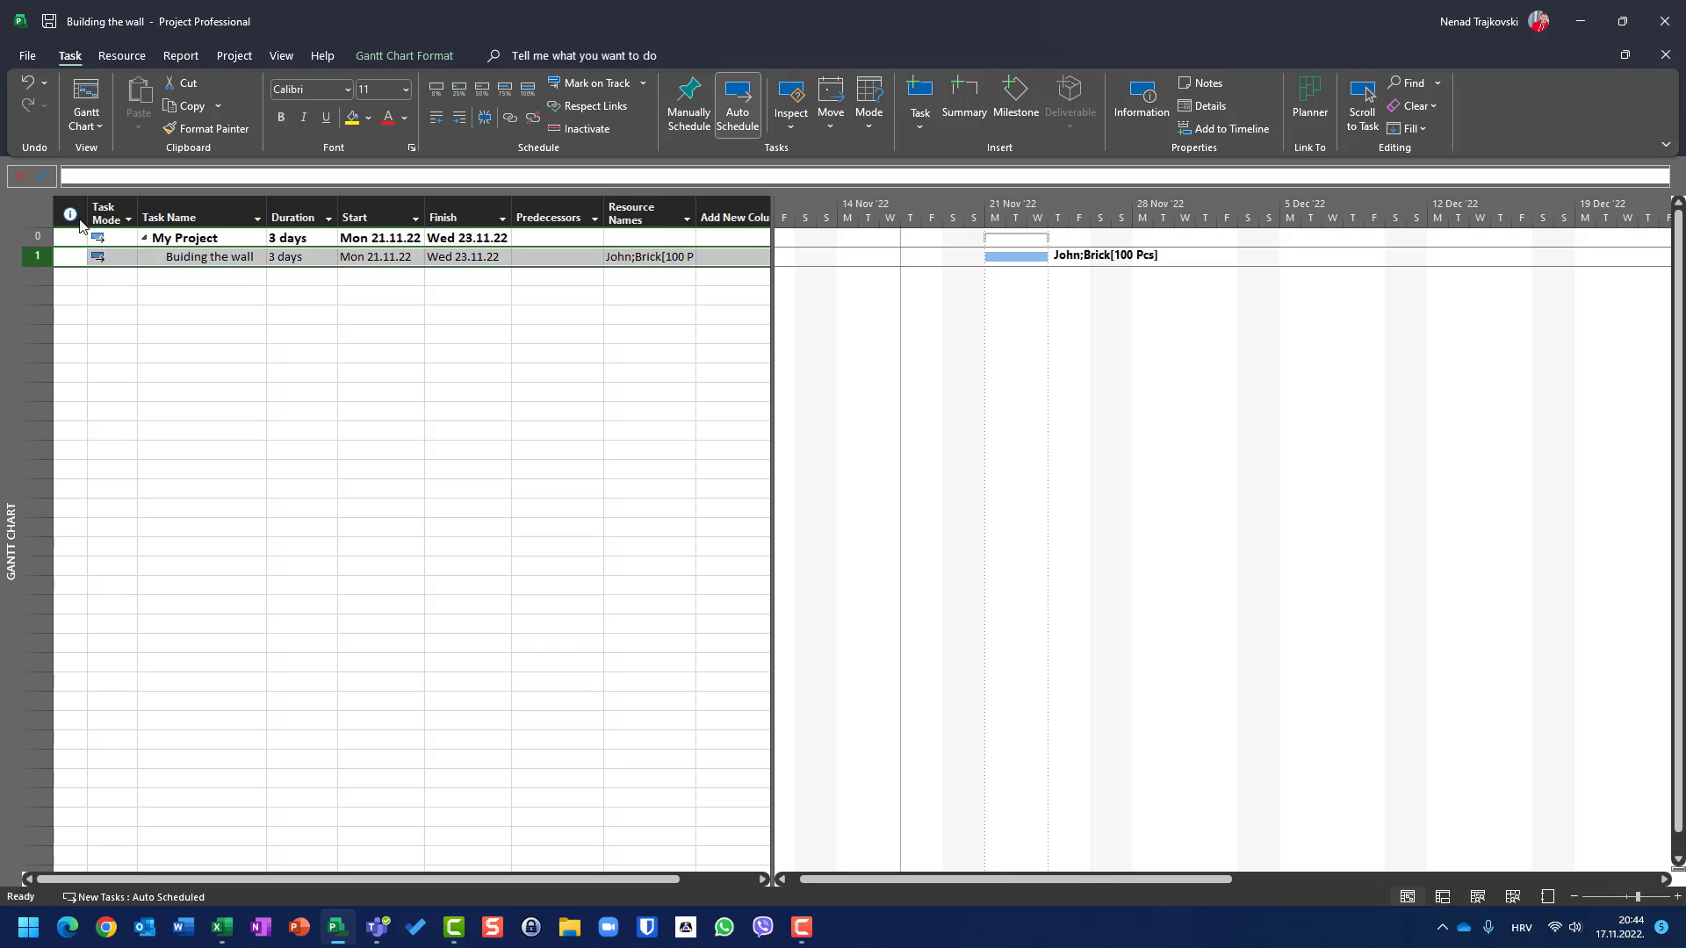
- Switch from the Gantt Chart to the Task Usage view and display its Entry table
{"action": "left_click", "coordinate": [279, 57]}
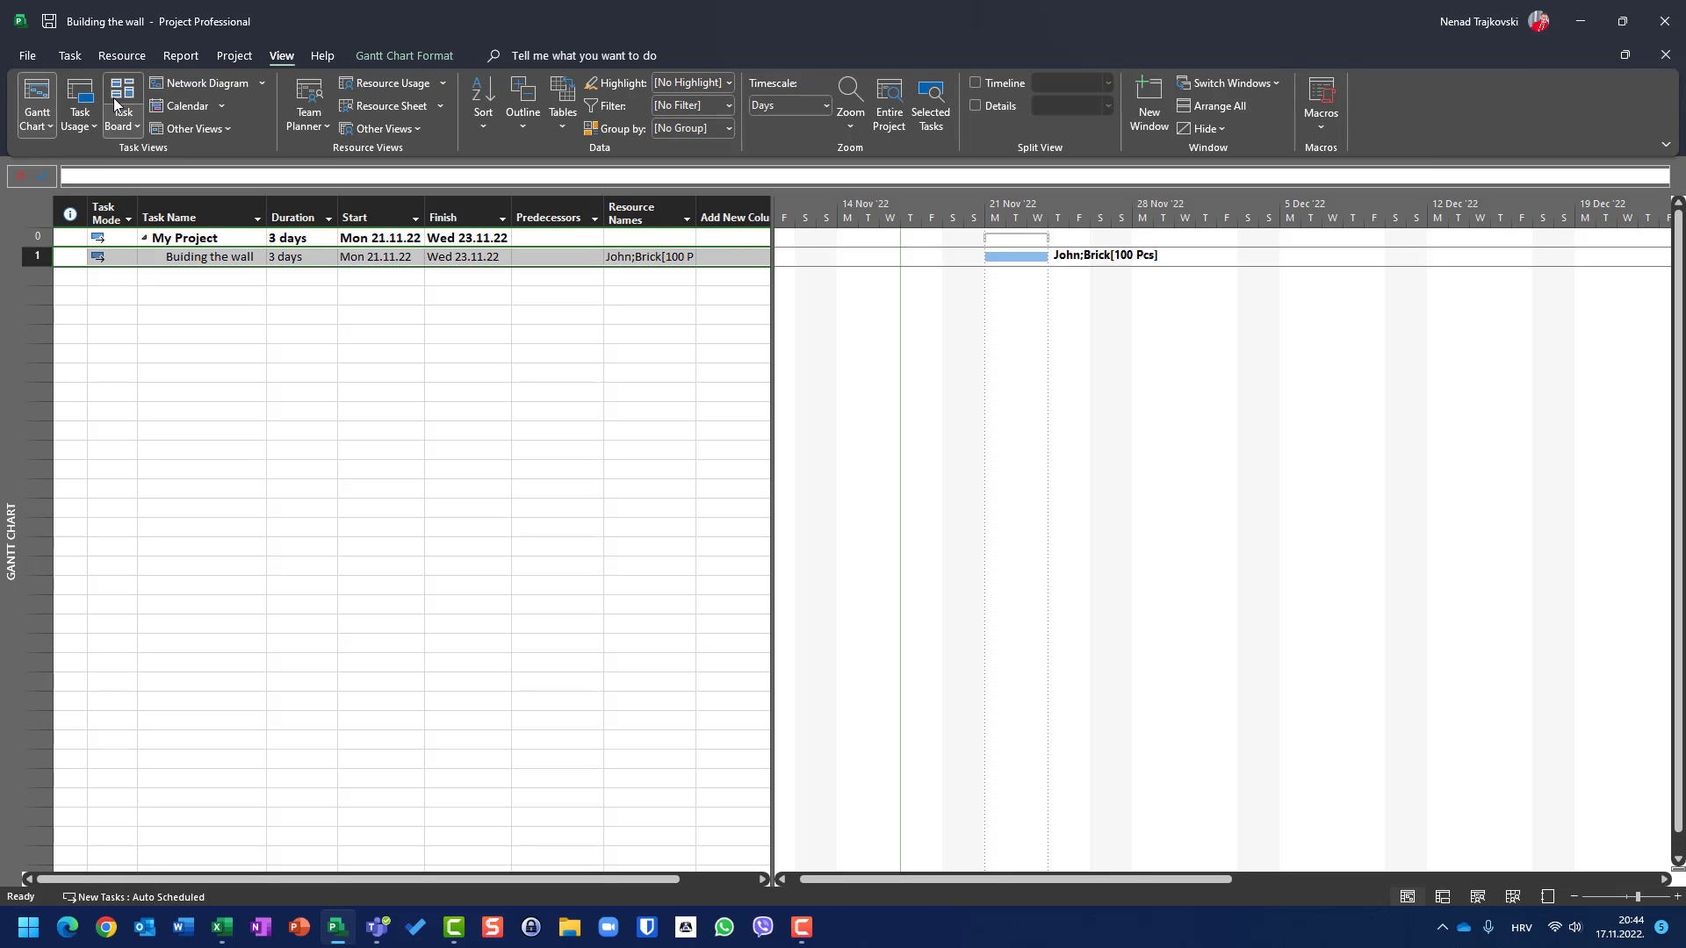
{"action": "left_click", "coordinate": [80, 95]}
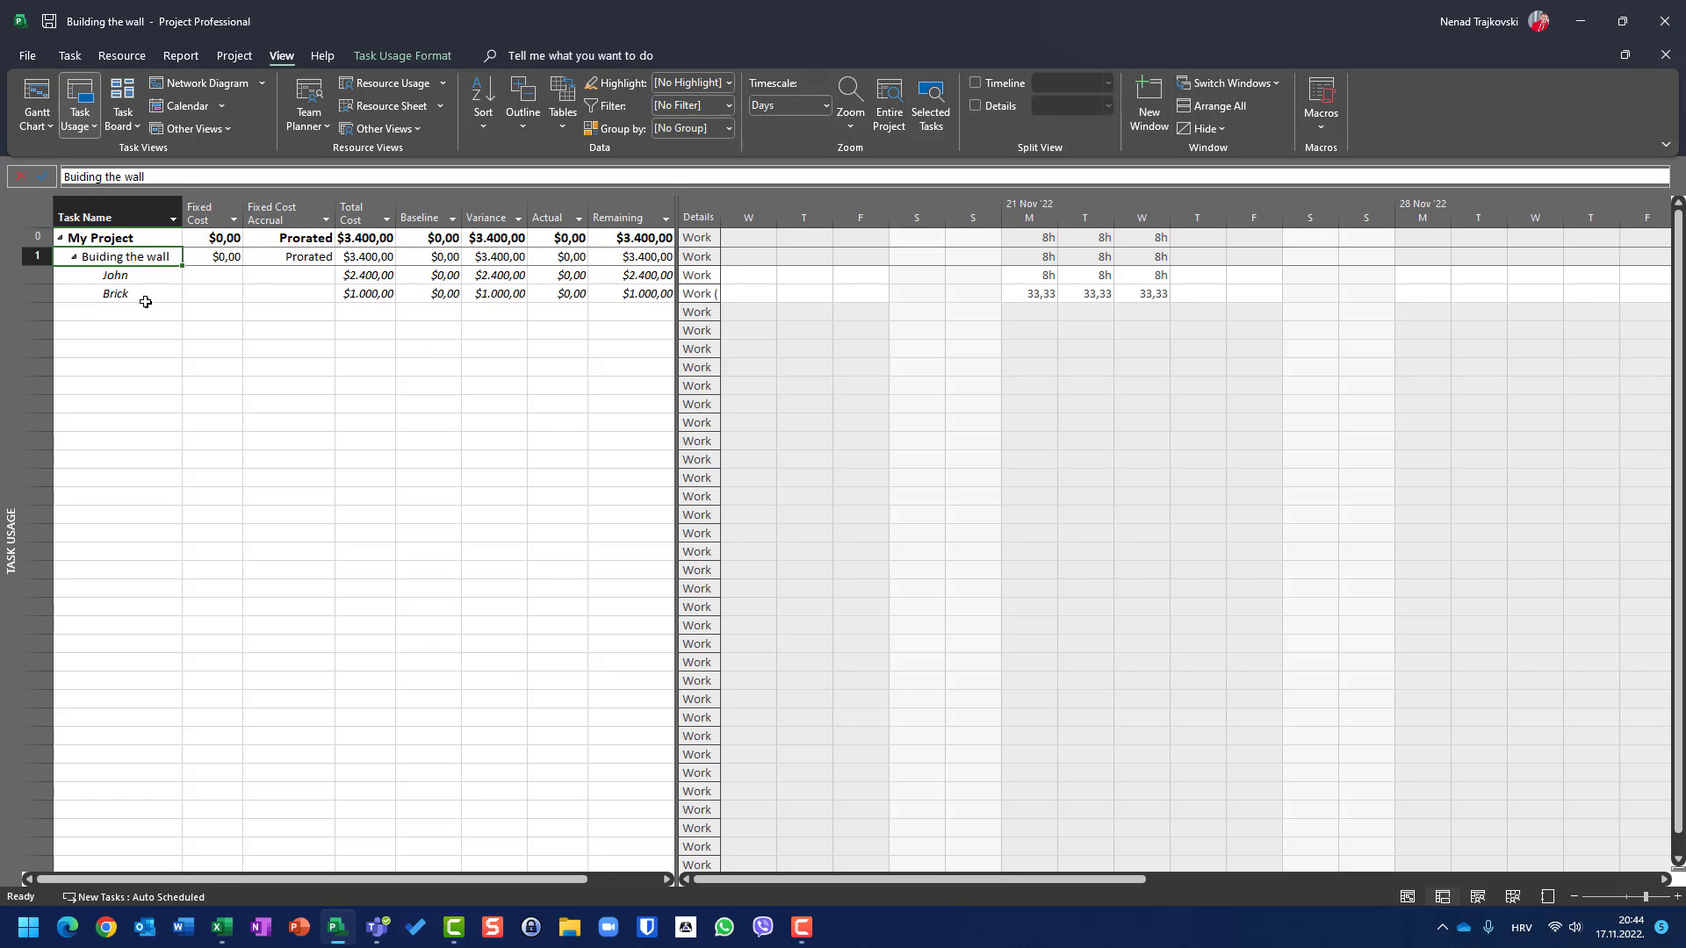
{"action": "right_click", "coordinate": [43, 214]}
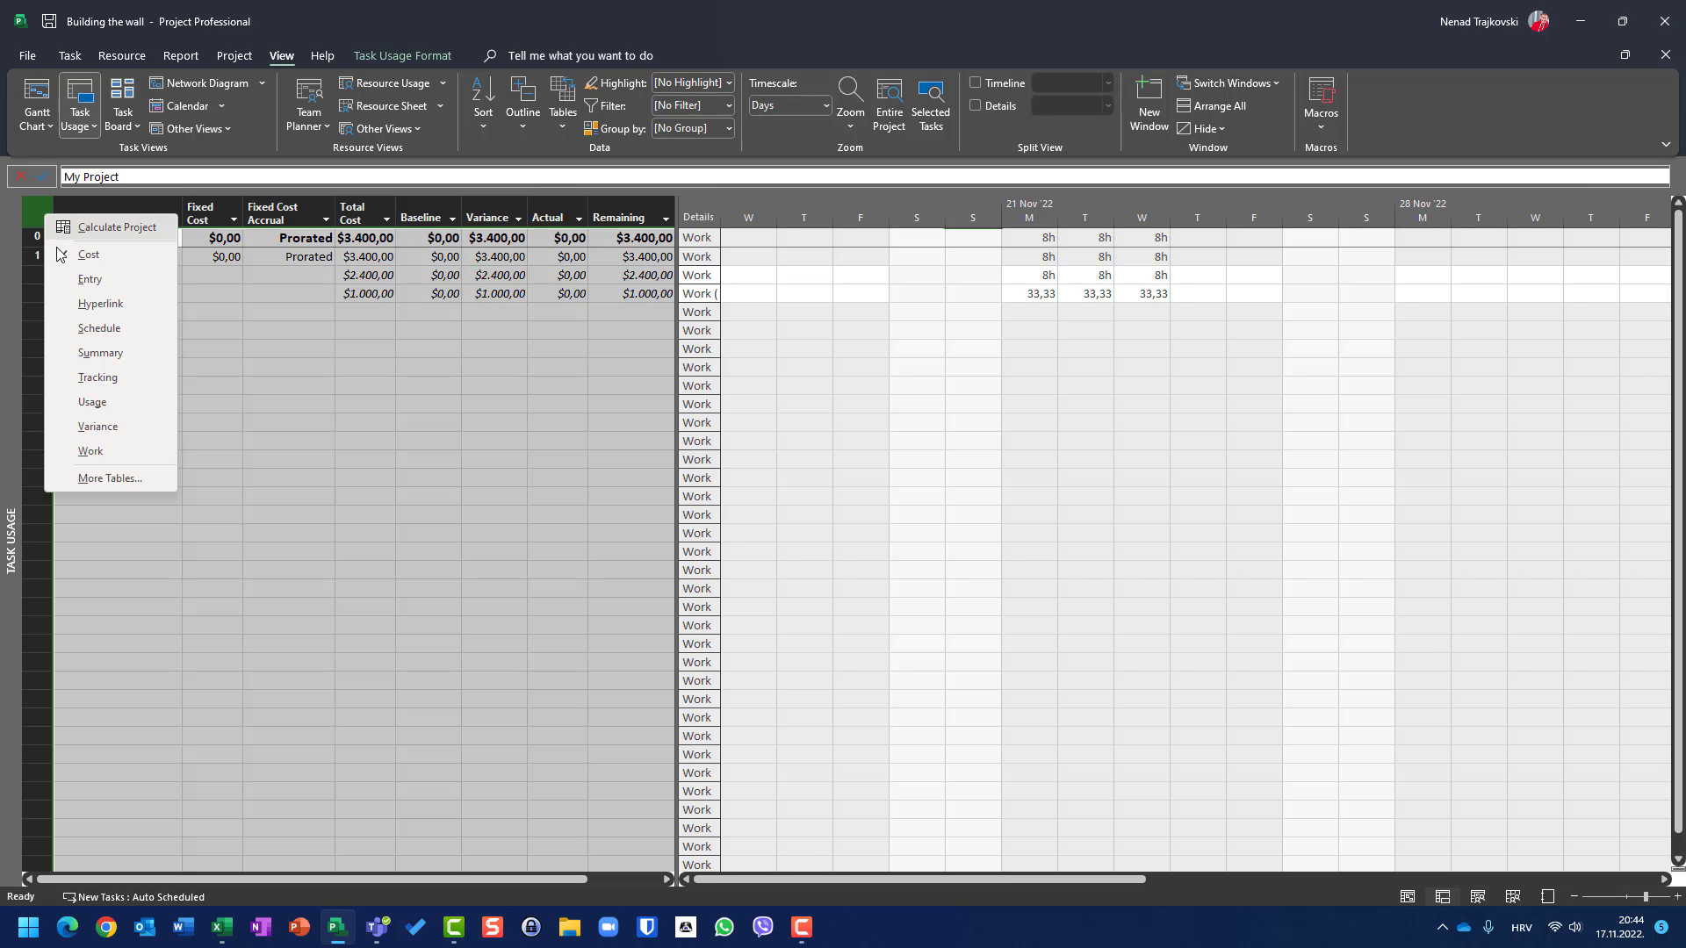
{"action": "left_click", "coordinate": [70, 276]}
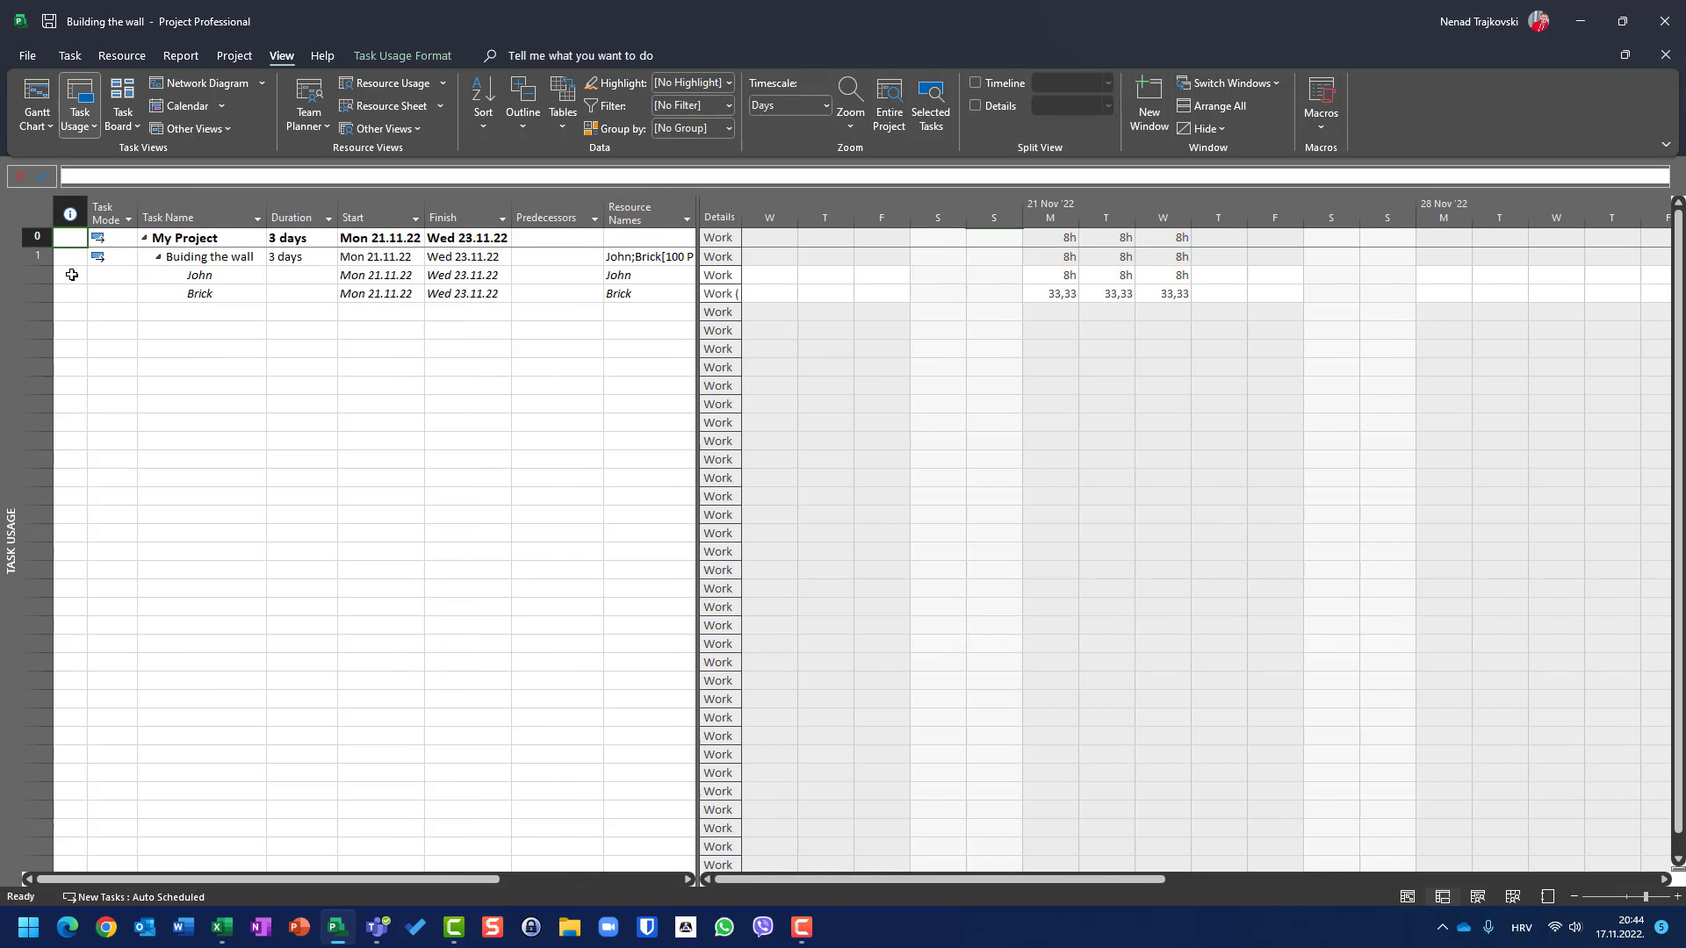
- Set the duration of the wall-building task to 5 days
{"action": "left_click", "coordinate": [299, 259]}
{"action": "type", "text": "5"}
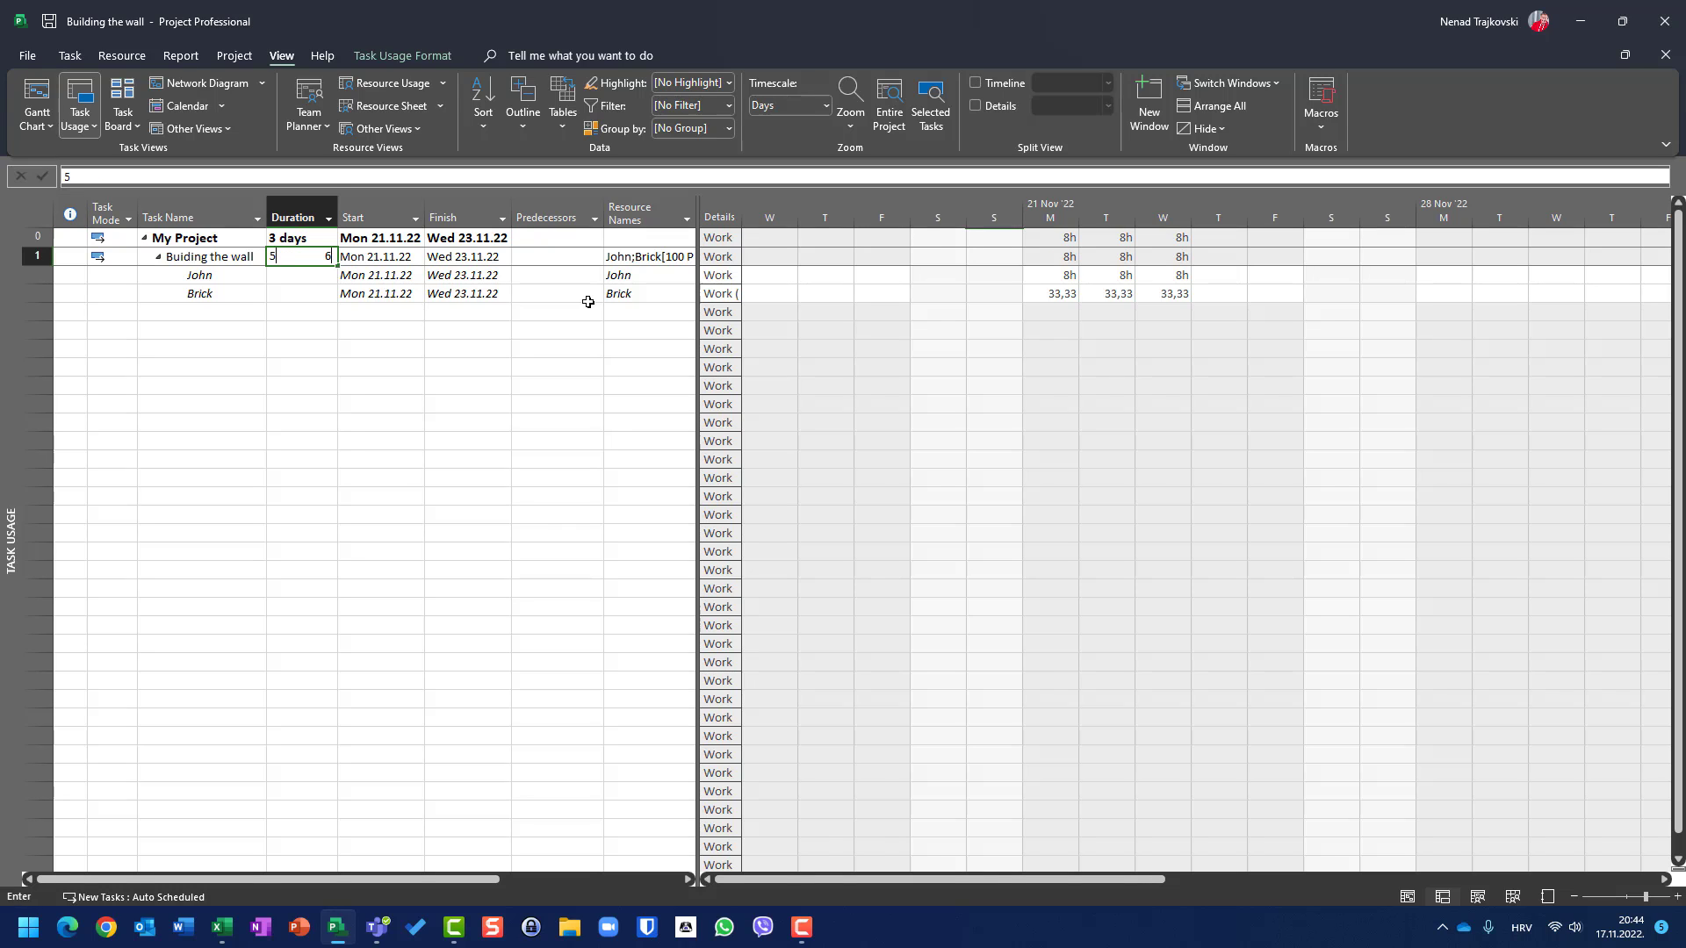
{"action": "key", "text": "Return"}
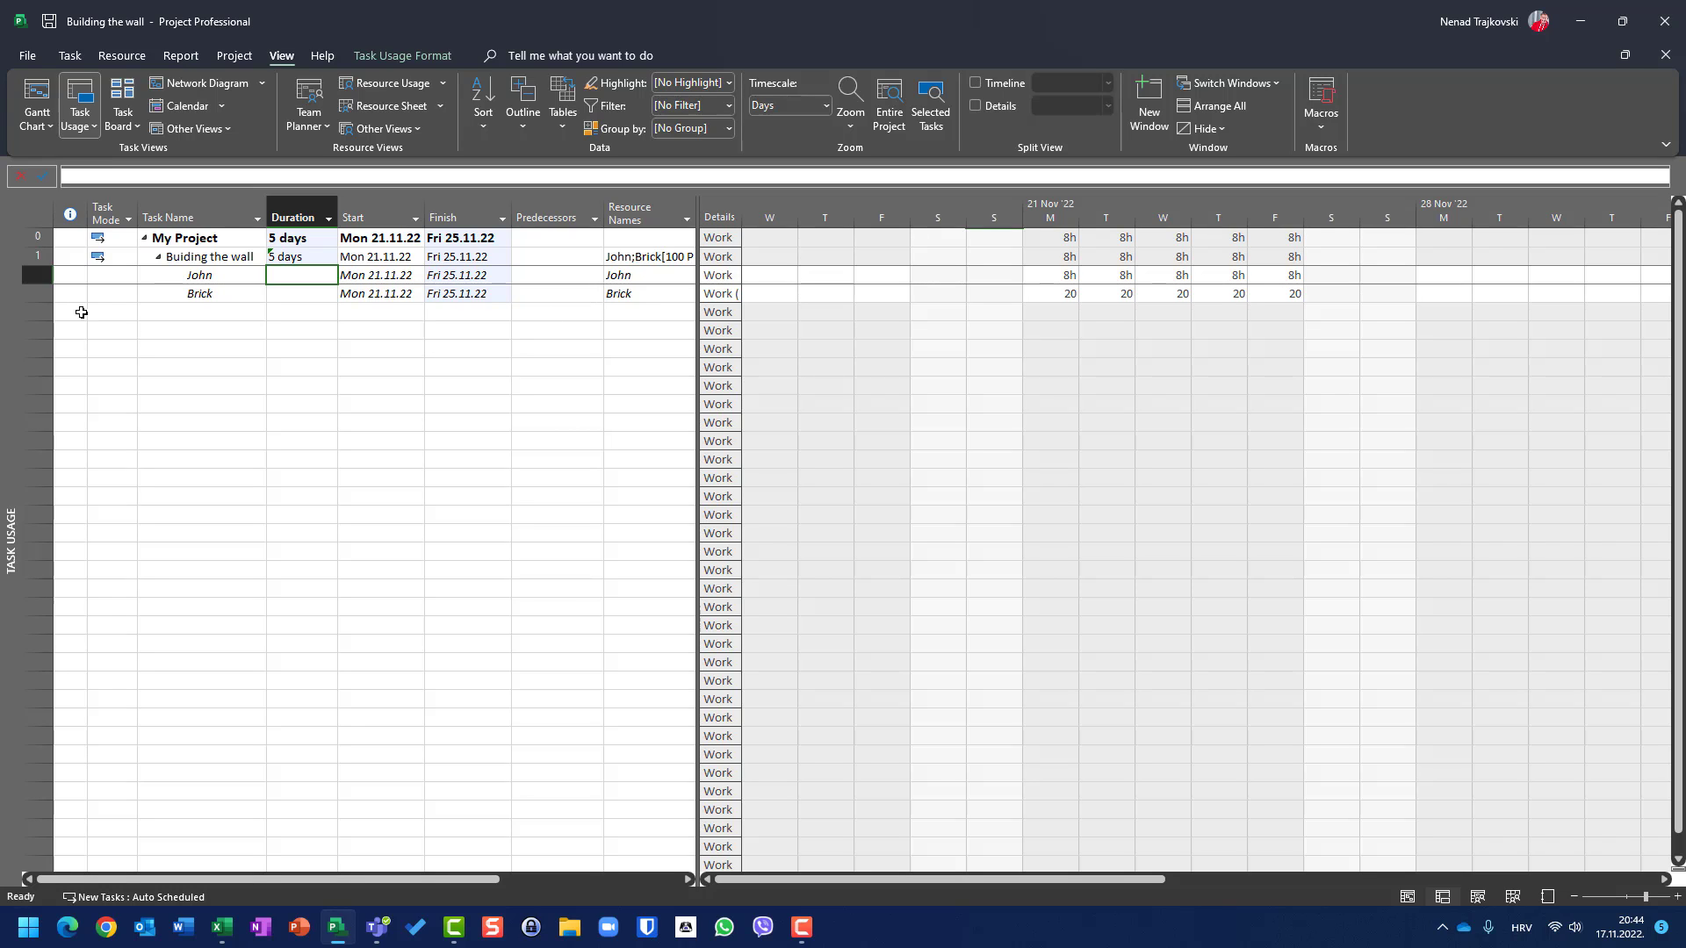
- Record 80 Pcs of actual work and 0 remaining work in the tracking information of the Brick assignment
{"action": "left_click", "coordinate": [29, 294]}
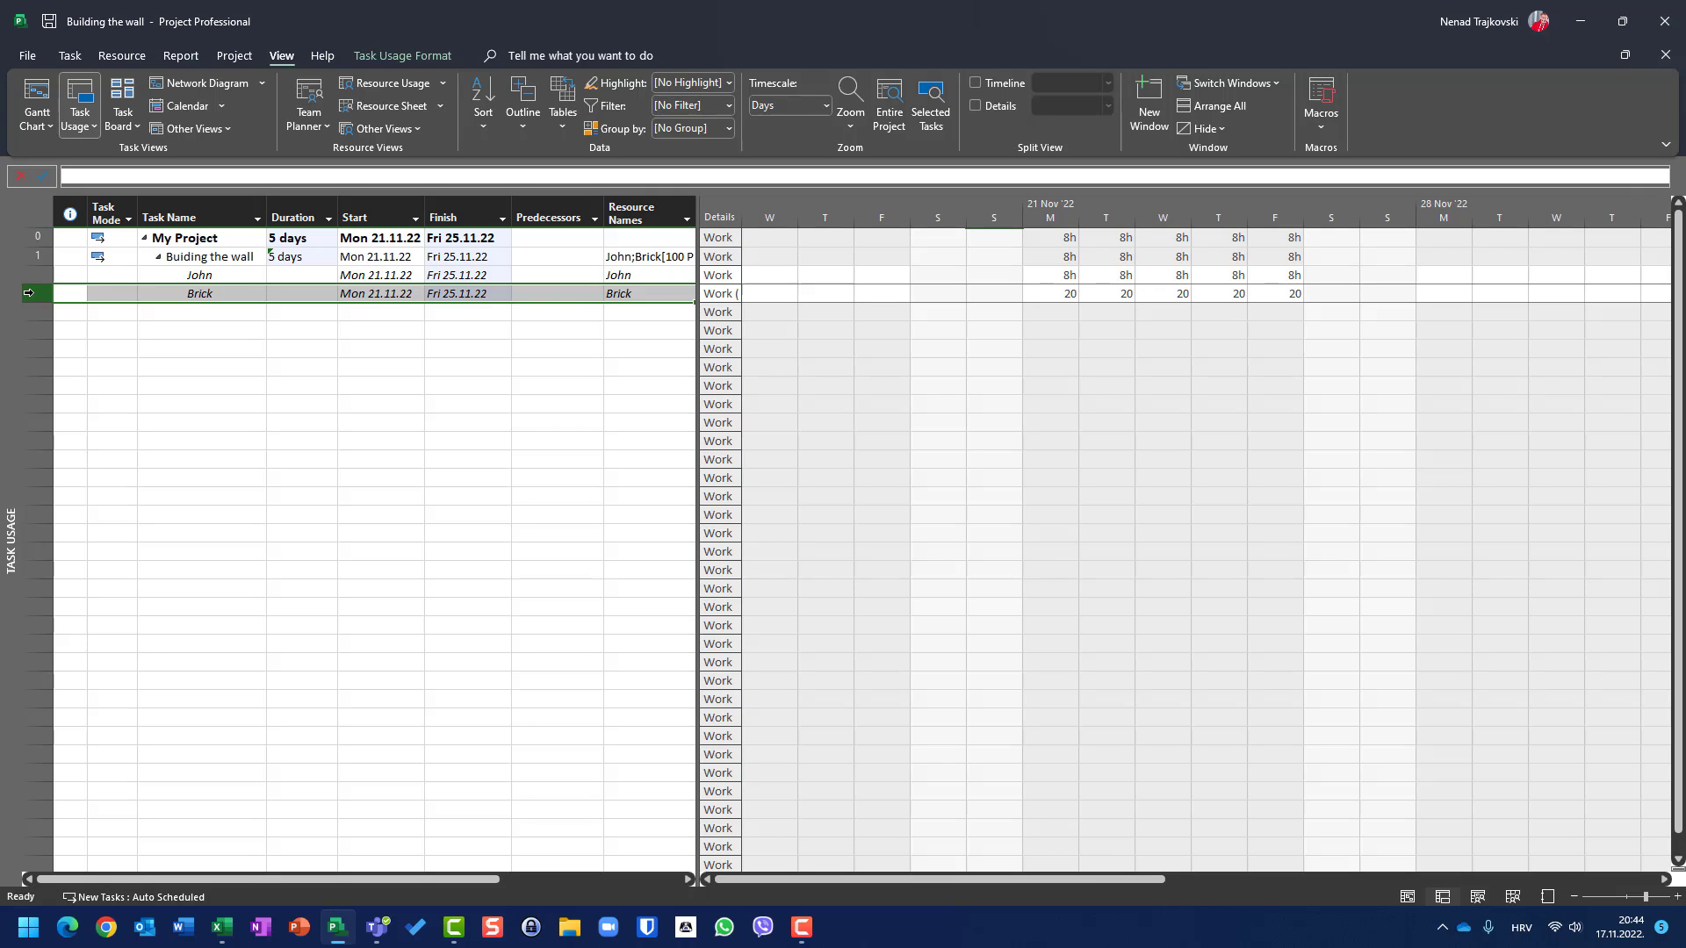
{"action": "double_click", "coordinate": [29, 293]}
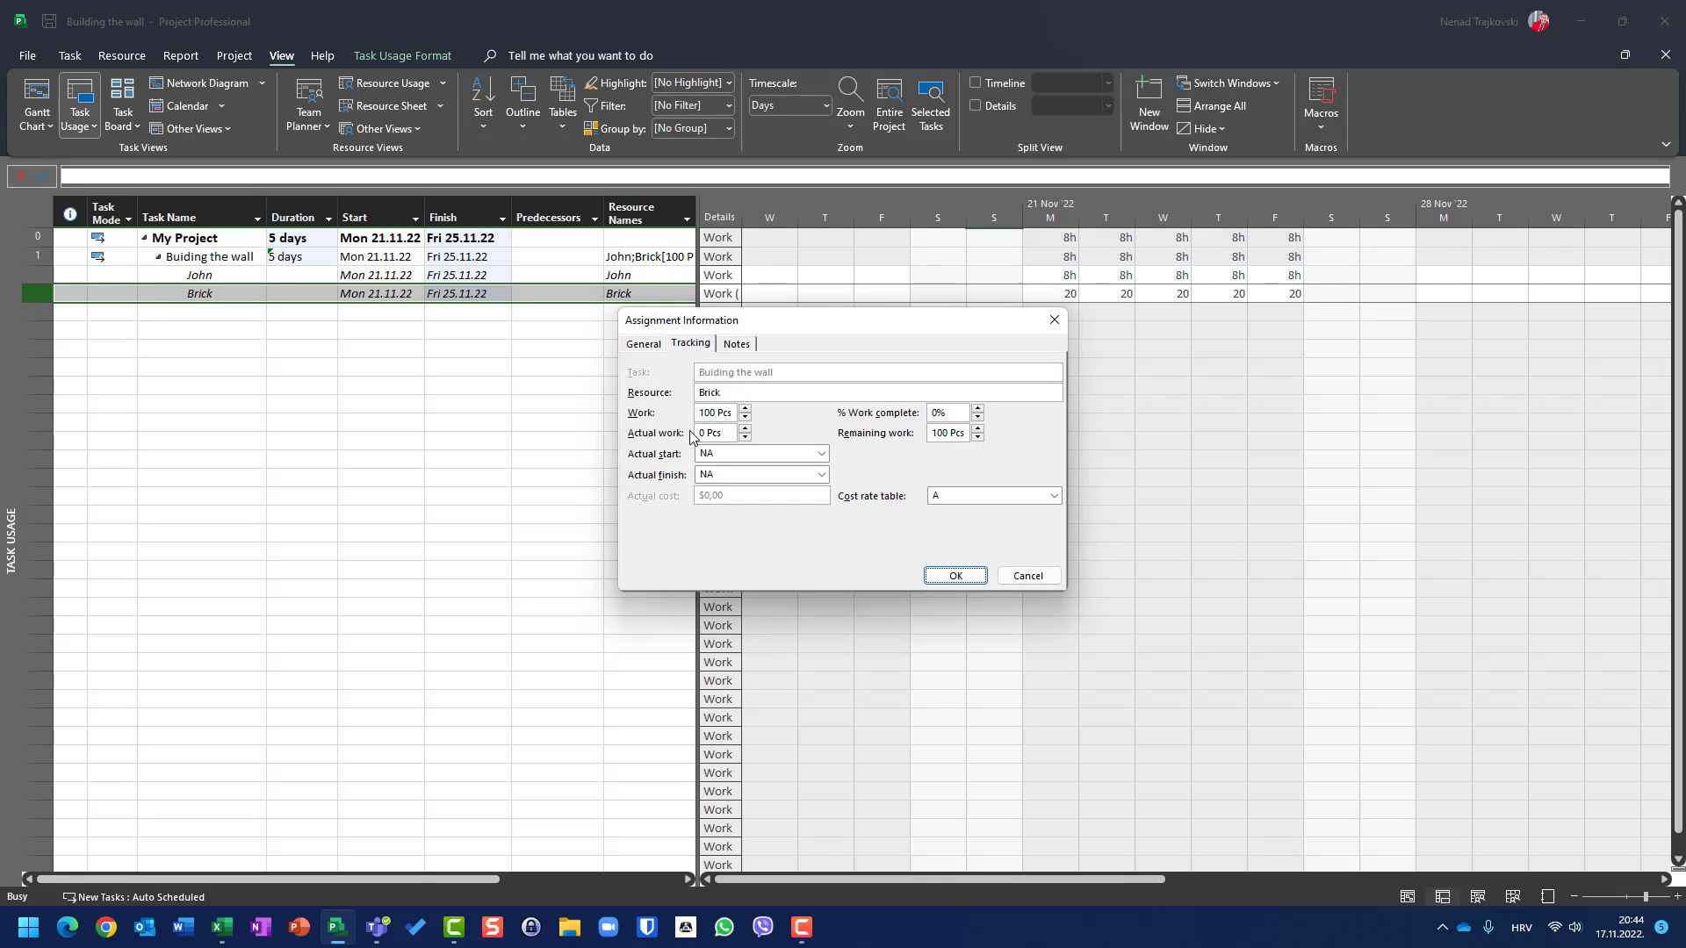
{"action": "left_click_drag", "start_coordinate": [724, 433], "coordinate": [591, 437]}
{"action": "type", "text": "80"}
{"action": "double_click", "coordinate": [967, 432]}
{"action": "type", "text": "0"}
{"action": "left_click", "coordinate": [937, 575]}
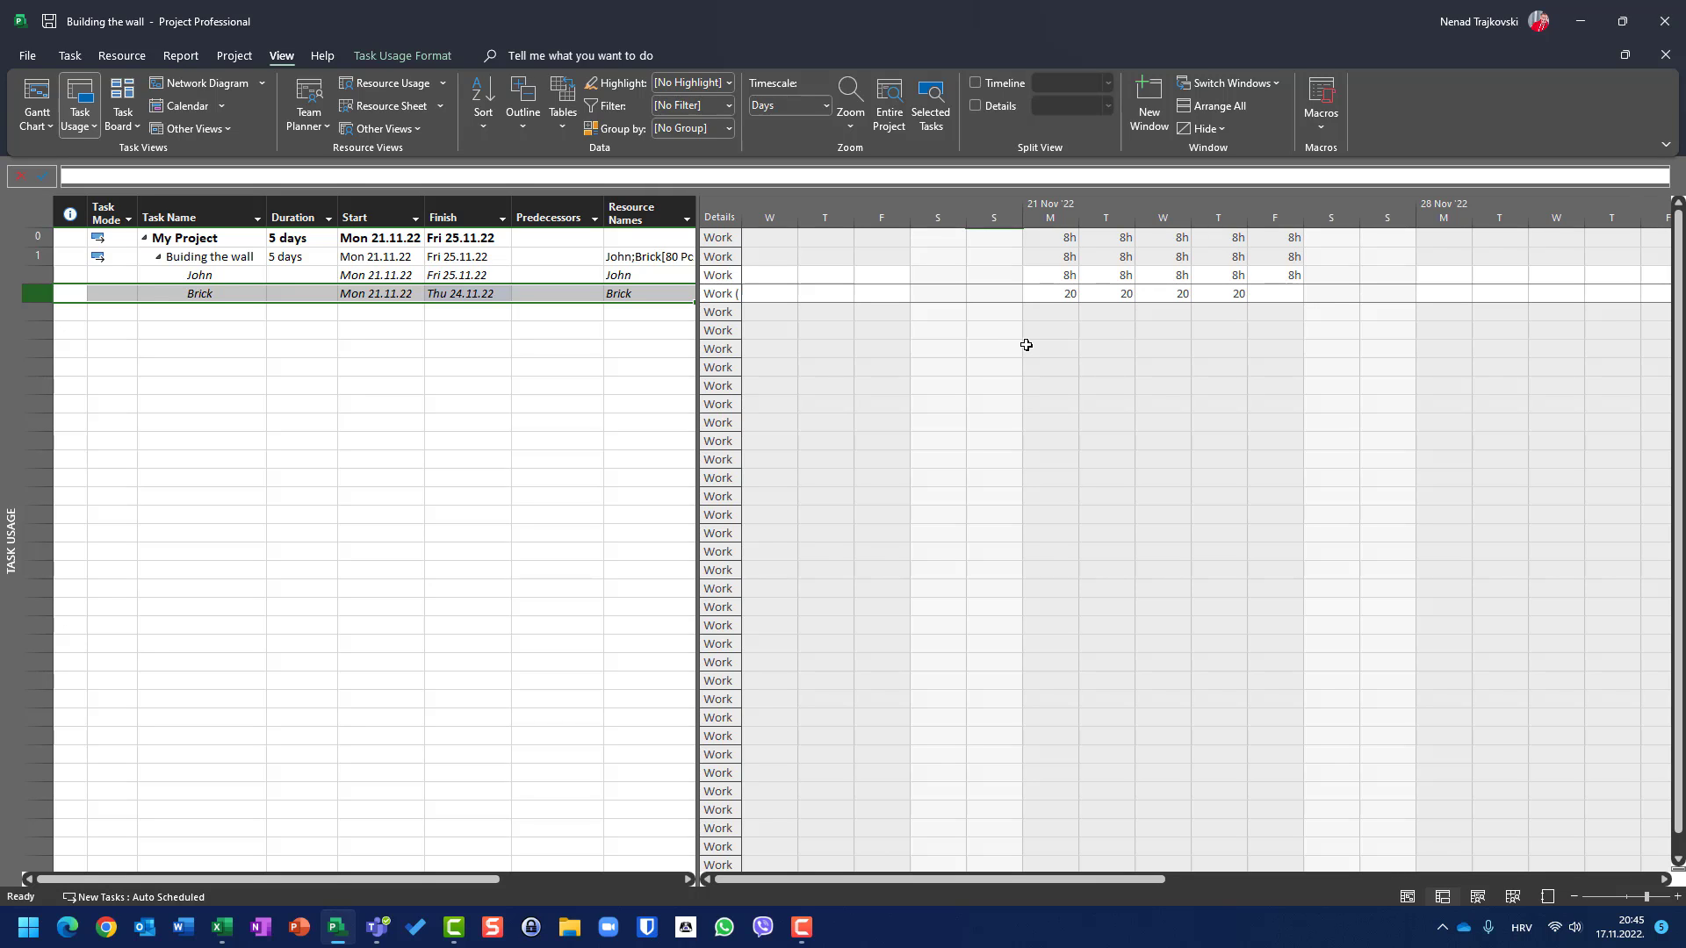
- Examine the Brick assignment's daily work from Monday to Thursday in the timephased grid
{"action": "left_click", "coordinate": [1065, 297]}
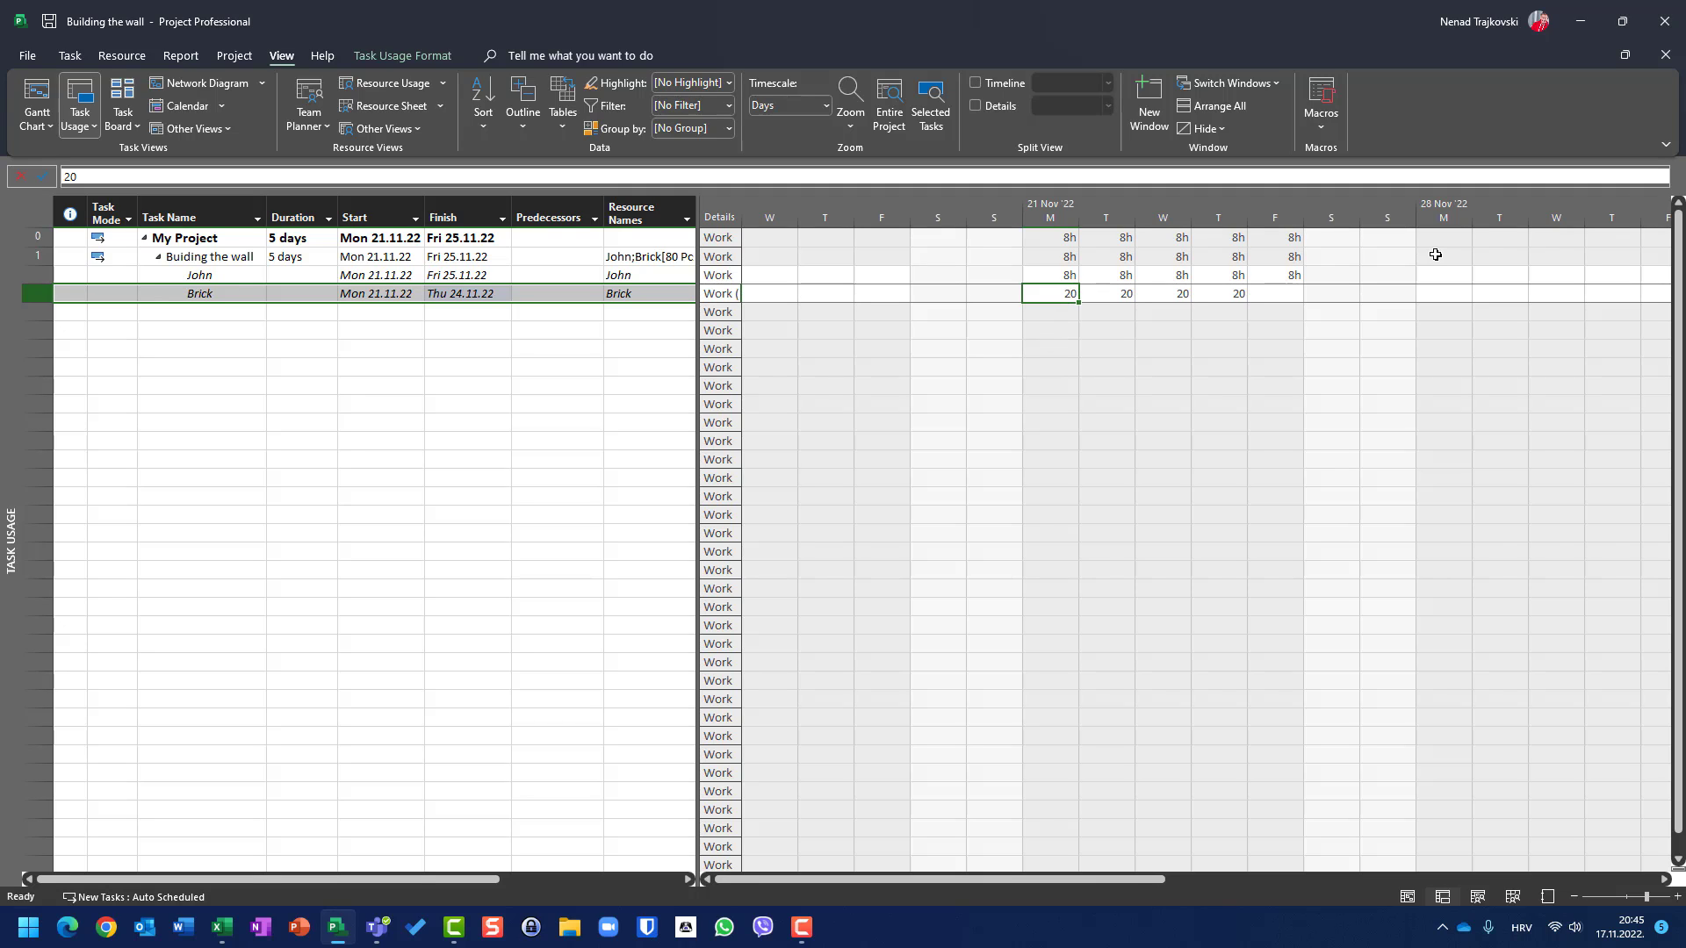
{"action": "key", "text": "Right"}
{"action": "key", "text": "Right"}
{"action": "key", "text": "Right"}
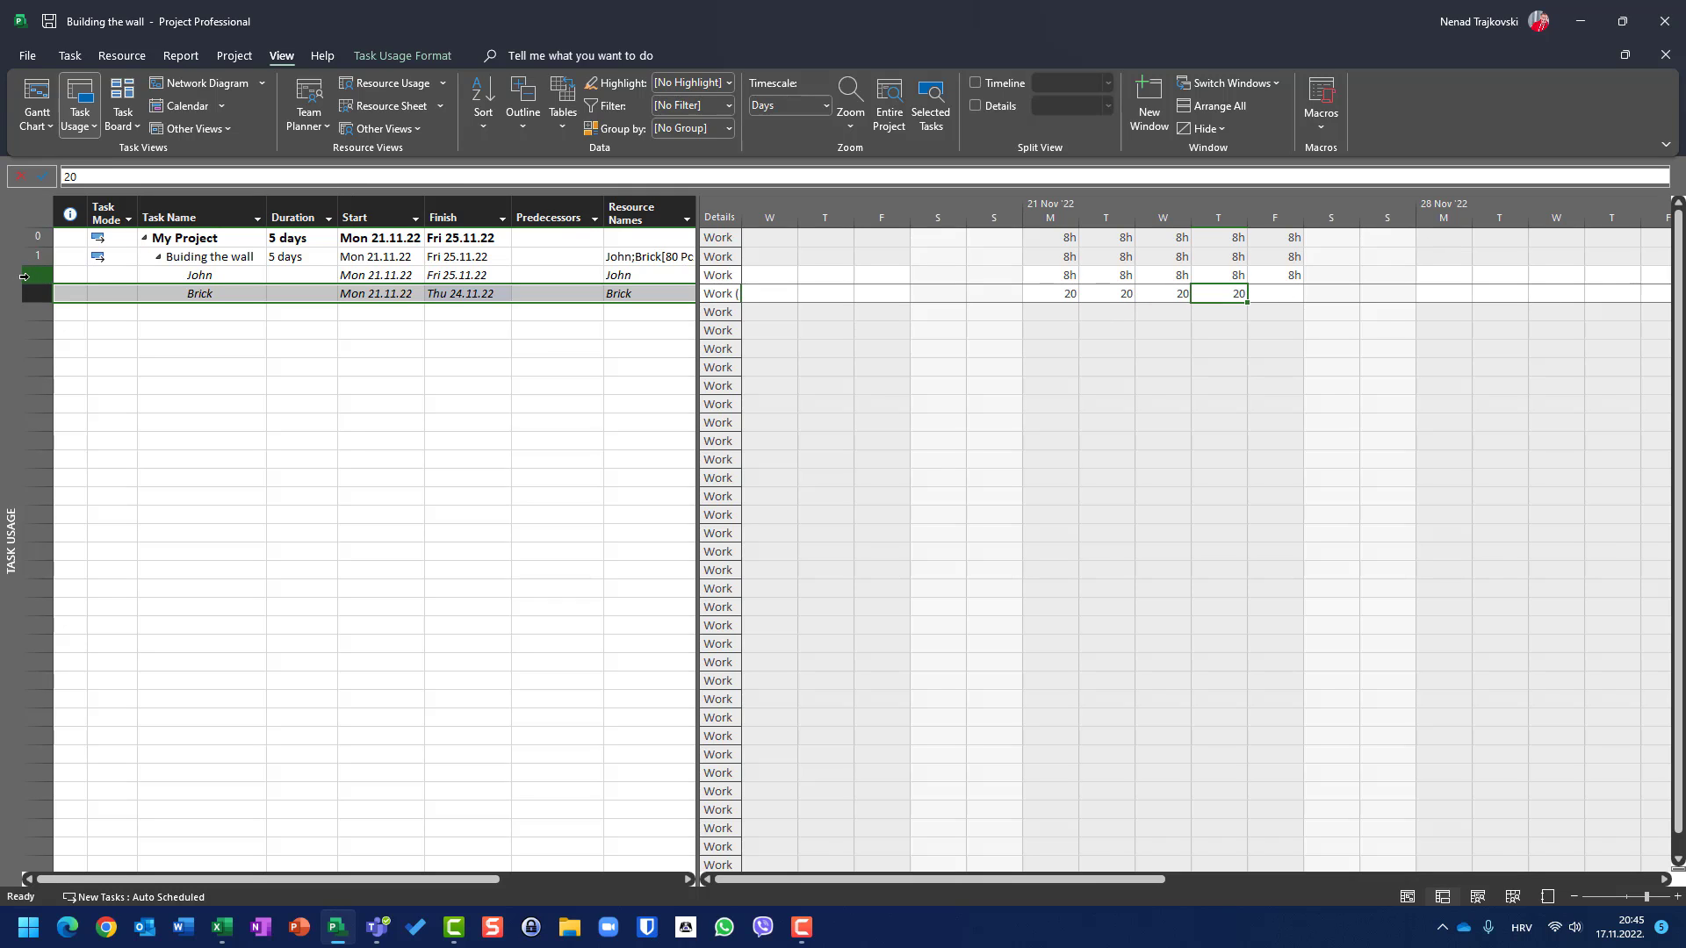
- Set % Work complete to 100 in the tracking information of the work resource's assignment
{"action": "left_click", "coordinate": [23, 277]}
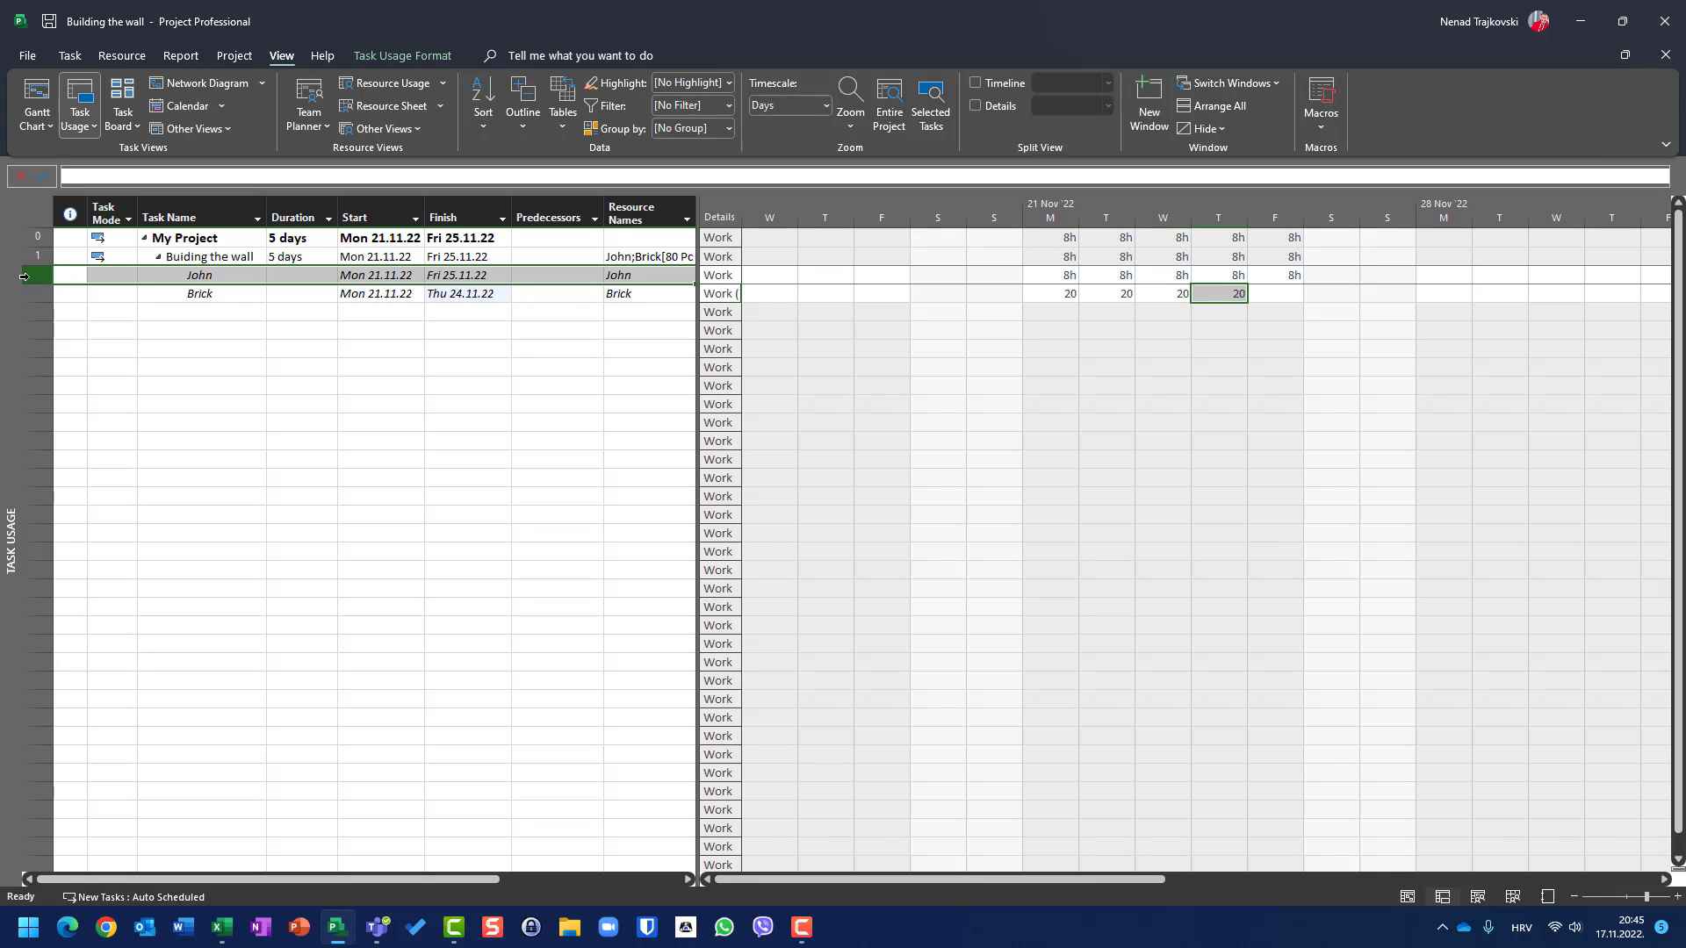
{"action": "double_click", "coordinate": [24, 277]}
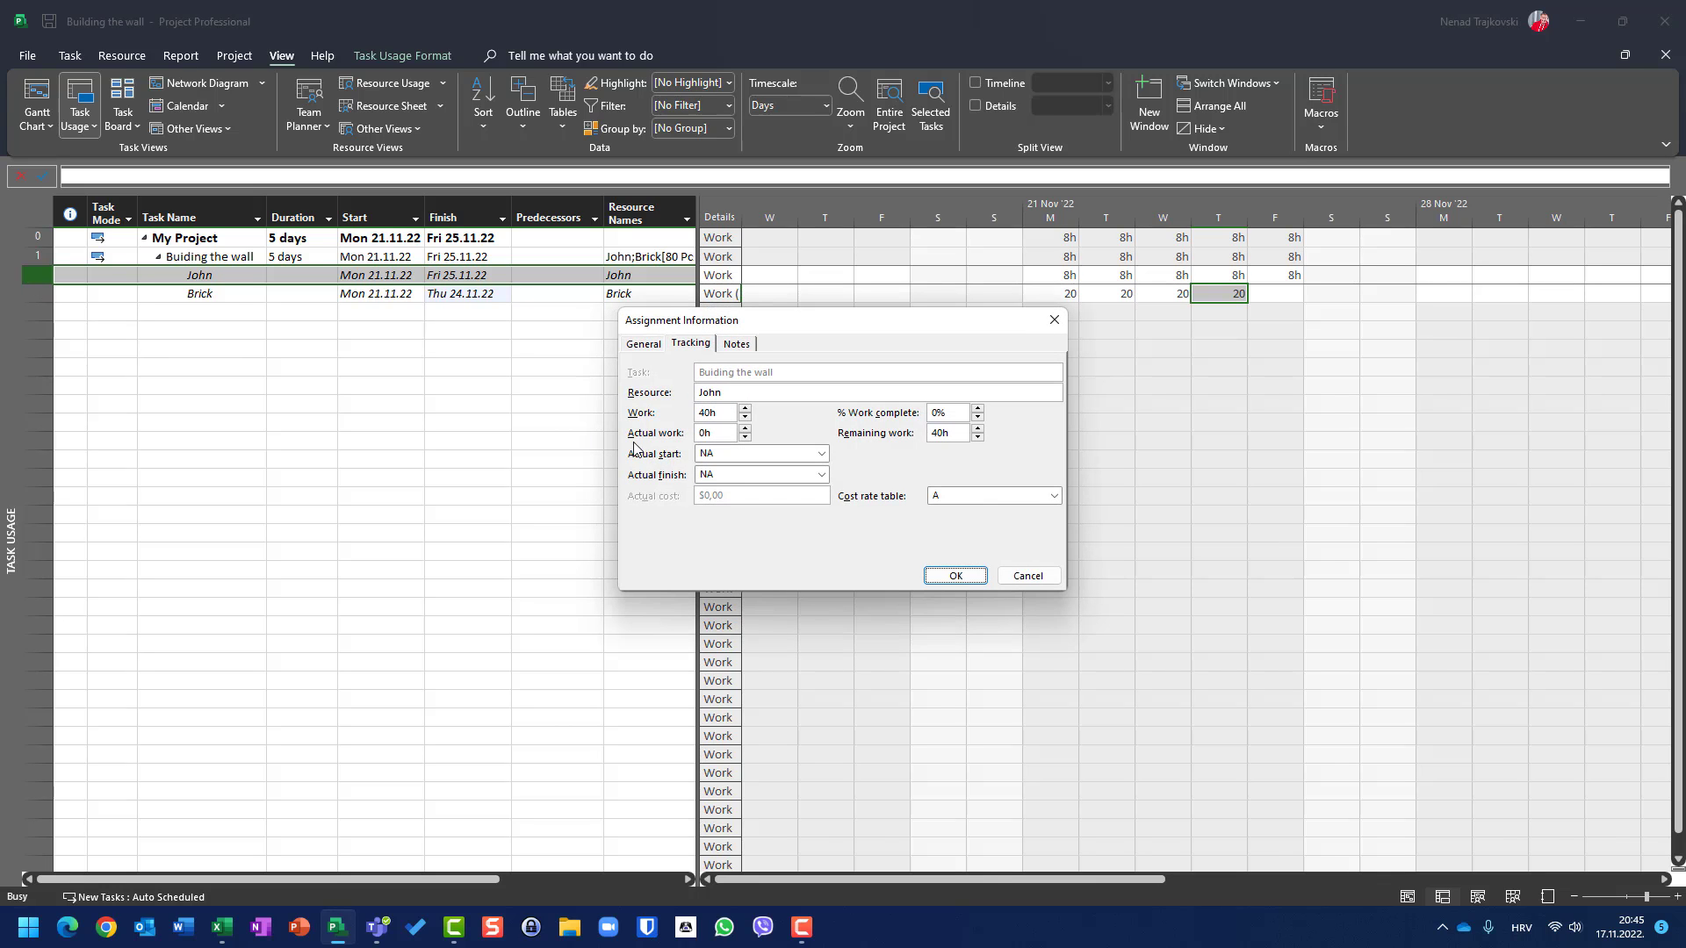
{"action": "left_click", "coordinate": [951, 413]}
{"action": "type", "text": "100"}
{"action": "left_click", "coordinate": [954, 575]}
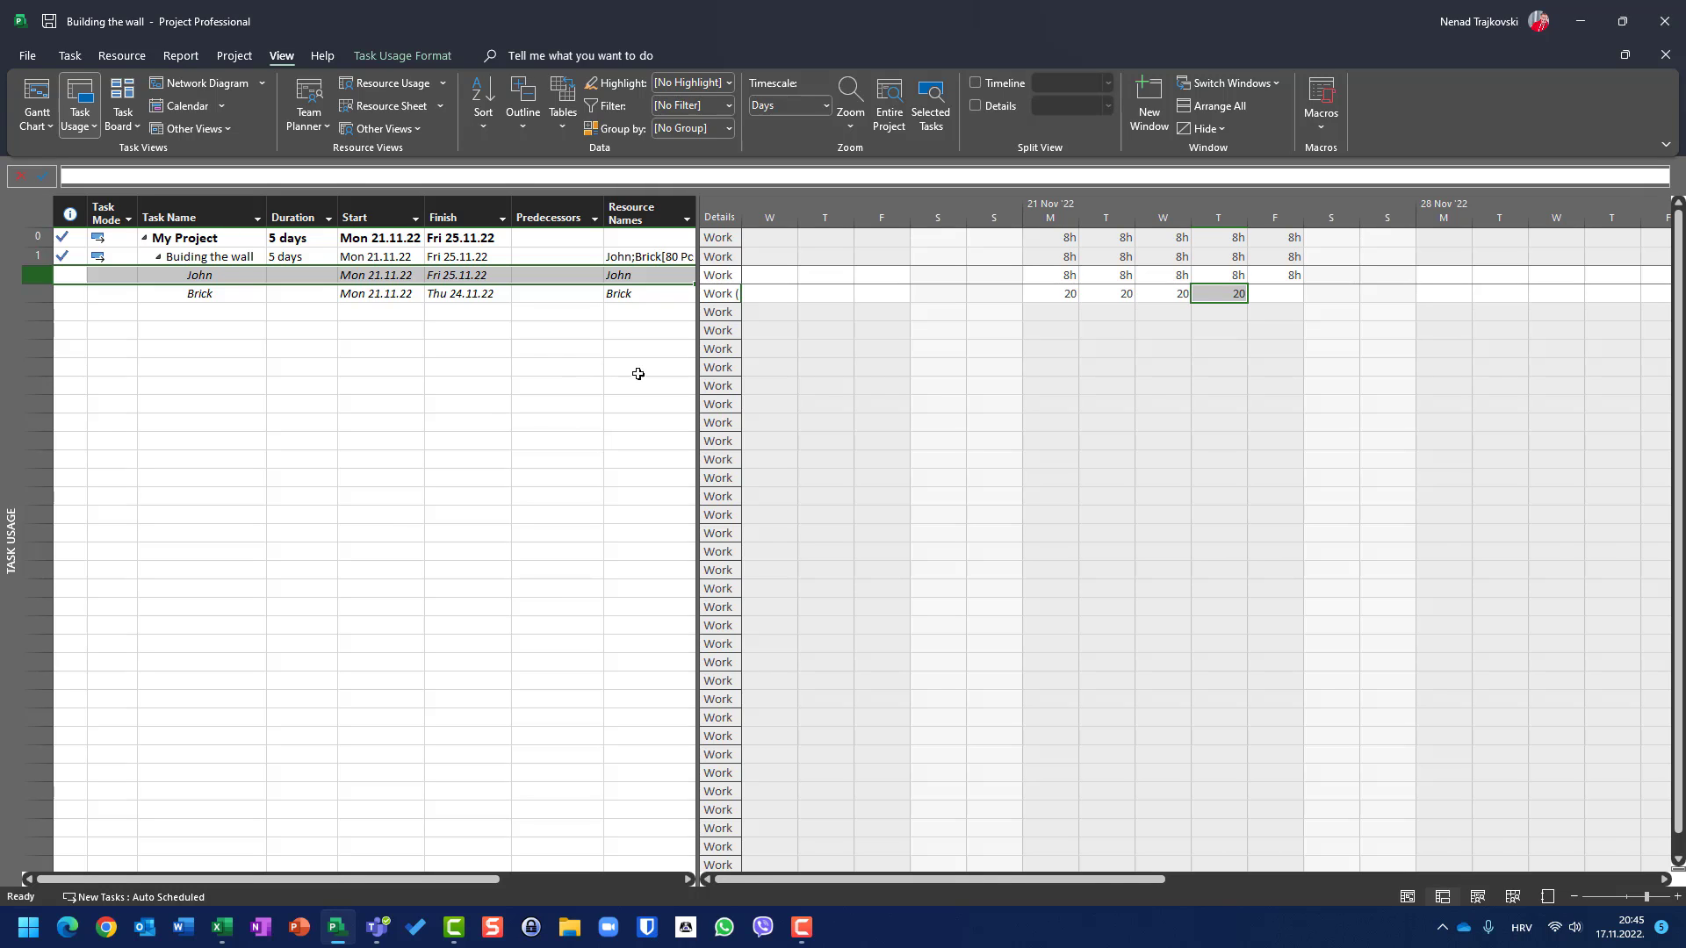
- Add the Actual Work row to the timephased details of the Task Usage view
{"action": "right_click", "coordinate": [713, 278]}
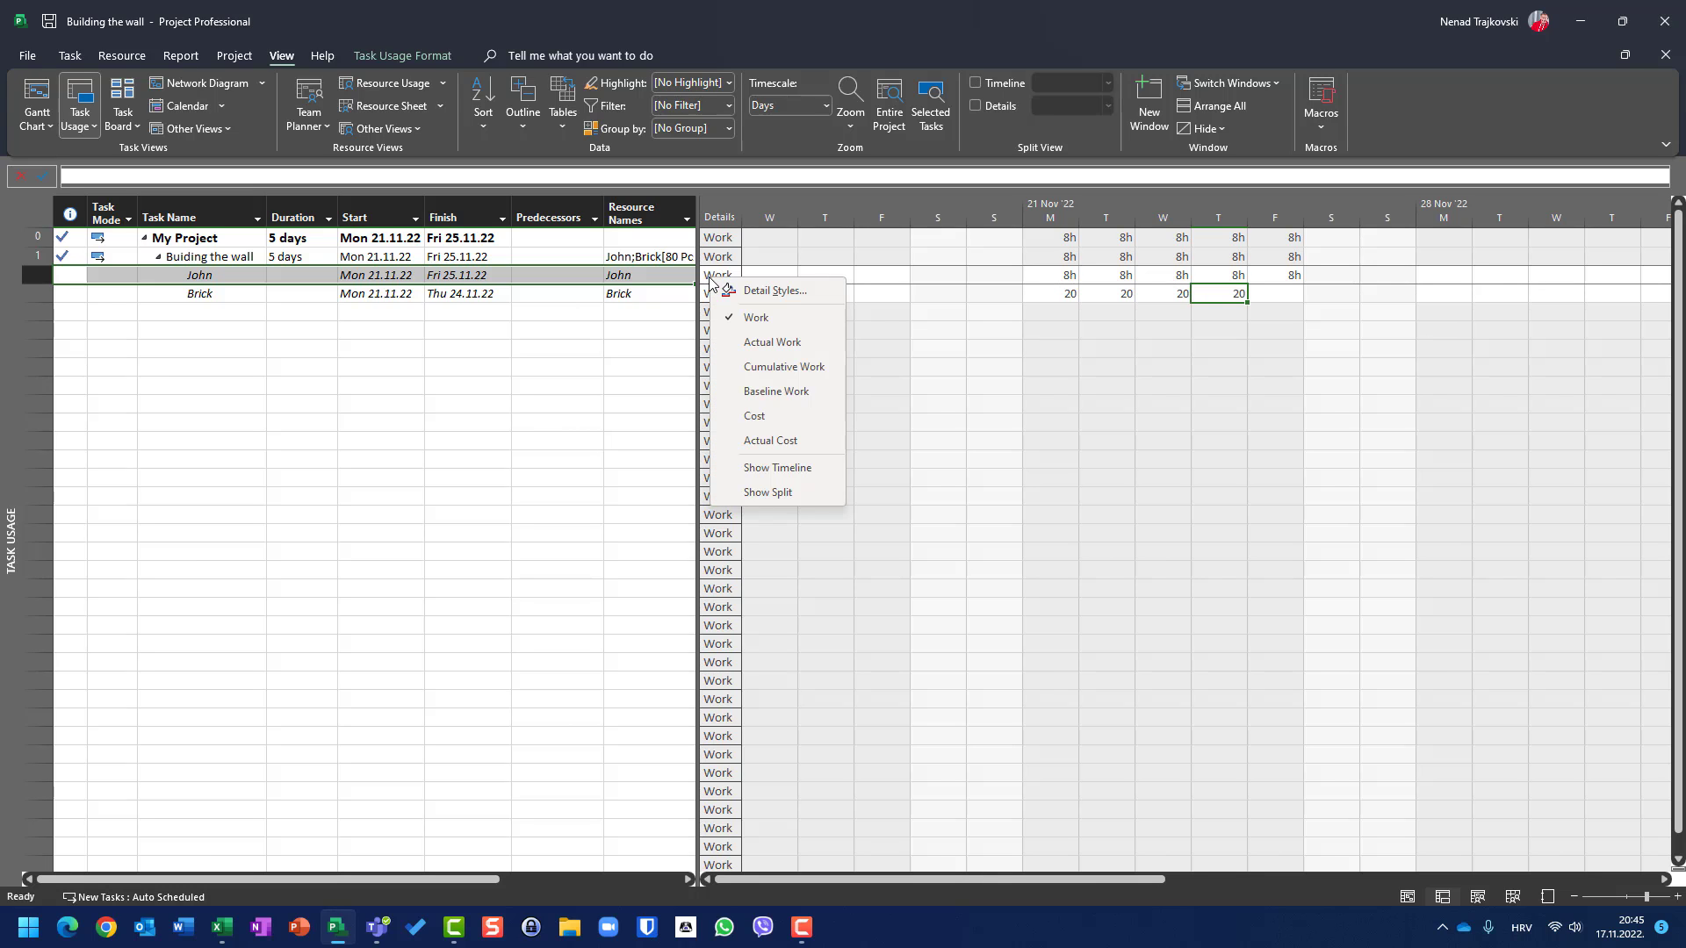
{"action": "left_click", "coordinate": [739, 341]}
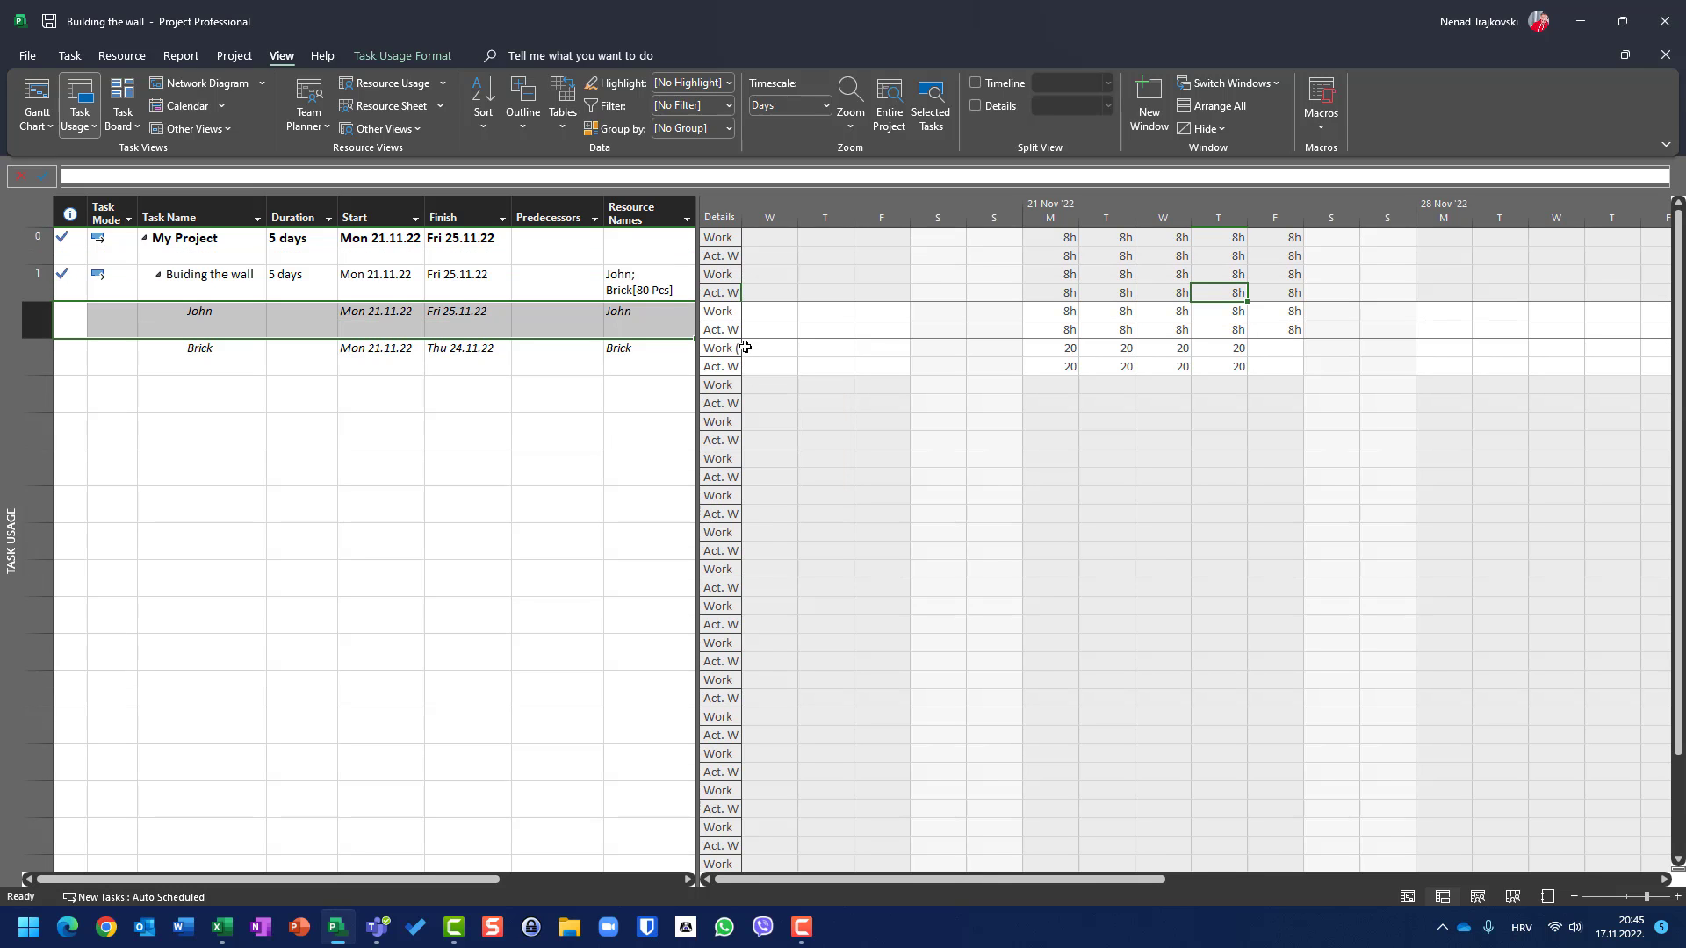
- Compare the daily work and actual work of the work resource and Brick assignments
{"action": "left_click", "coordinate": [1067, 312]}
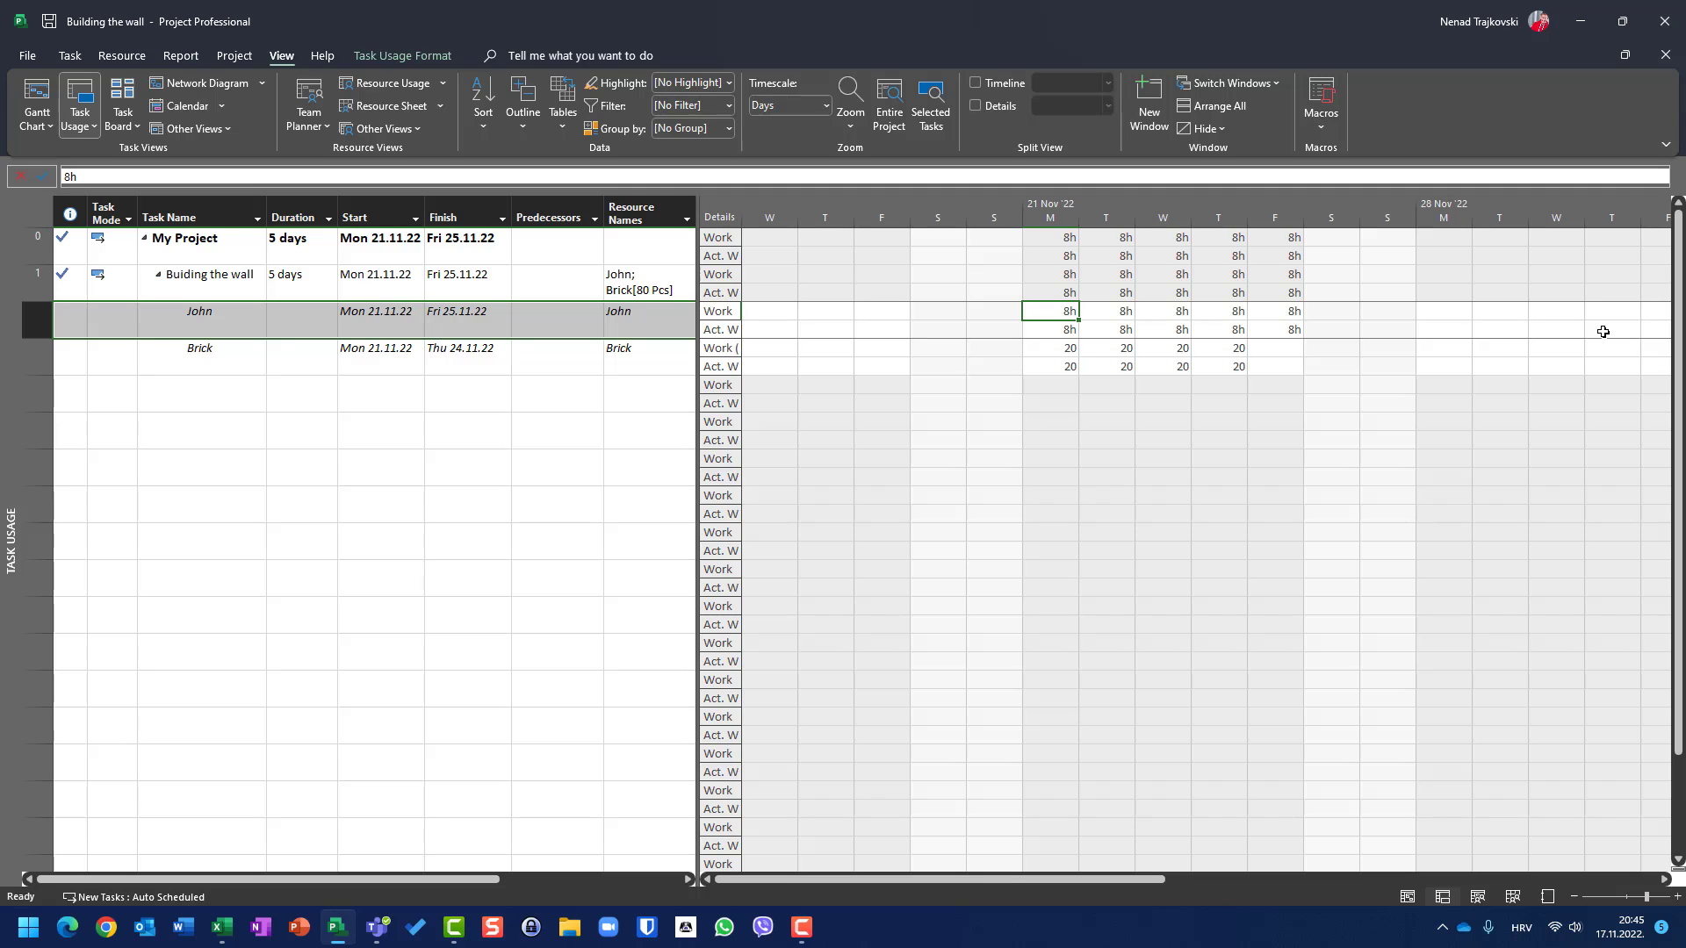
{"action": "key", "text": "Down"}
{"action": "key", "text": "Down"}
{"action": "key", "text": "Down"}
{"action": "key", "text": "Up"}
{"action": "key", "text": "Up"}
{"action": "key", "text": "Up"}
{"action": "key", "text": "Right"}
{"action": "key", "text": "Down"}
{"action": "key", "text": "Down"}
{"action": "key", "text": "Down"}
{"action": "key", "text": "Up"}
{"action": "key", "text": "Up"}
{"action": "key", "text": "Up"}
{"action": "key", "text": "Right"}
{"action": "key", "text": "Right"}
{"action": "key", "text": "Down"}
{"action": "key", "text": "Down"}
{"action": "key", "text": "Left"}
{"action": "key", "text": "Right"}
{"action": "key", "text": "Right"}
{"action": "key", "text": "Up"}
- Examine how the Brick assignment's work is distributed over the days of the task
{"action": "left_click", "coordinate": [1065, 351]}
{"action": "key", "text": "Right"}
{"action": "key", "text": "Right"}
{"action": "key", "text": "Right"}
{"action": "key", "text": "Left"}
{"action": "key", "text": "Left"}
{"action": "key", "text": "Left"}
{"action": "key", "text": "Left"}
{"action": "key", "text": "Right"}
{"action": "key", "text": "Right"}
{"action": "key", "text": "Right"}
{"action": "key", "text": "Right"}
{"action": "key", "text": "Left"}
{"action": "key", "text": "Left"}
{"action": "key", "text": "Left"}
{"action": "key", "text": "Left"}
- Set the Brick assignment's actual work to 16 for each day from Monday to Friday
{"action": "key", "text": "Down"}
{"action": "type", "text": "16"}
{"action": "key", "text": "Tab"}
{"action": "type", "text": "16"}
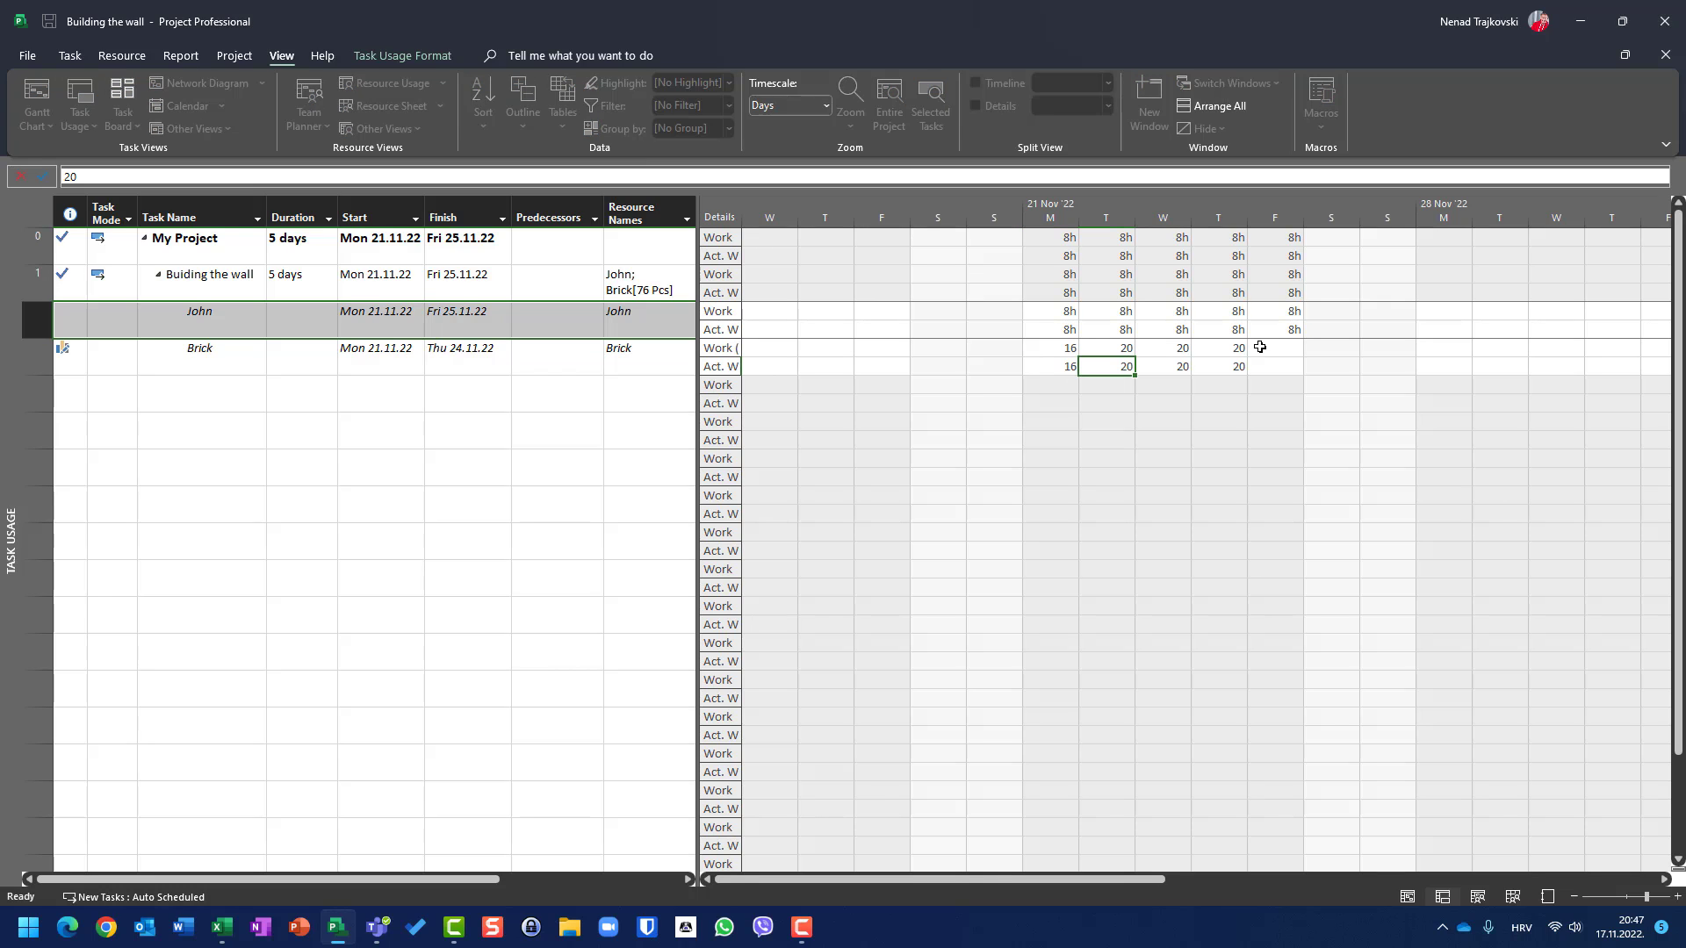
{"action": "key", "text": "Tab"}
{"action": "type", "text": "16"}
{"action": "key", "text": "Tab"}
{"action": "type", "text": "16"}
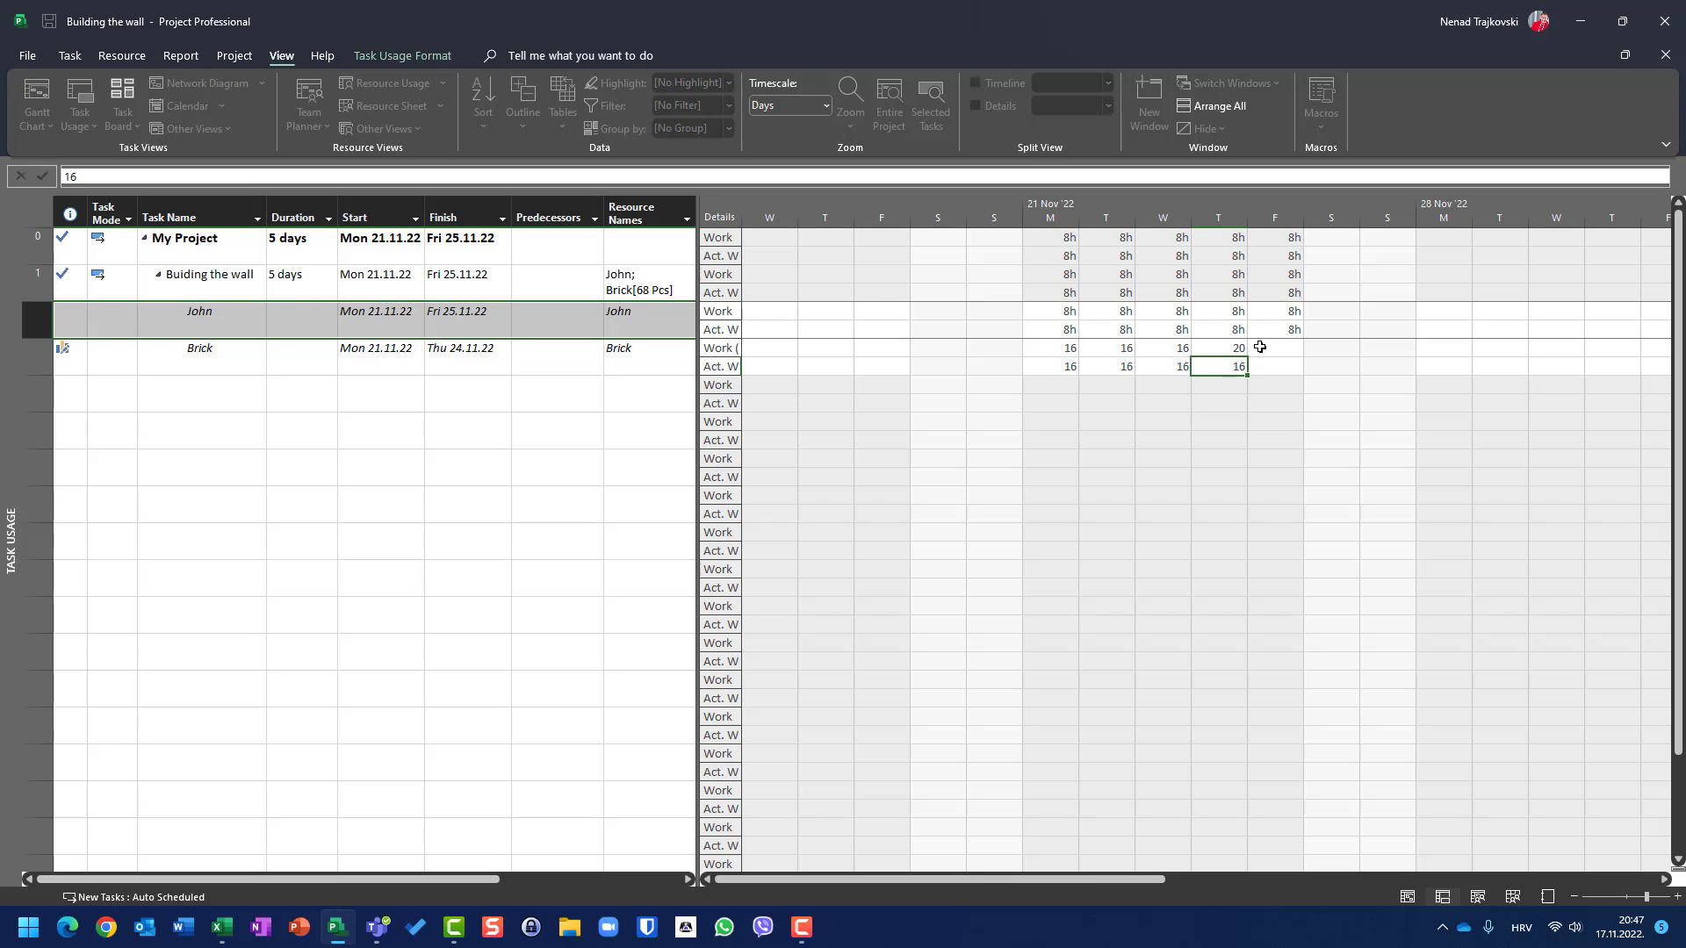
{"action": "key", "text": "Tab"}
{"action": "type", "text": "16"}
{"action": "key", "text": "Return"}
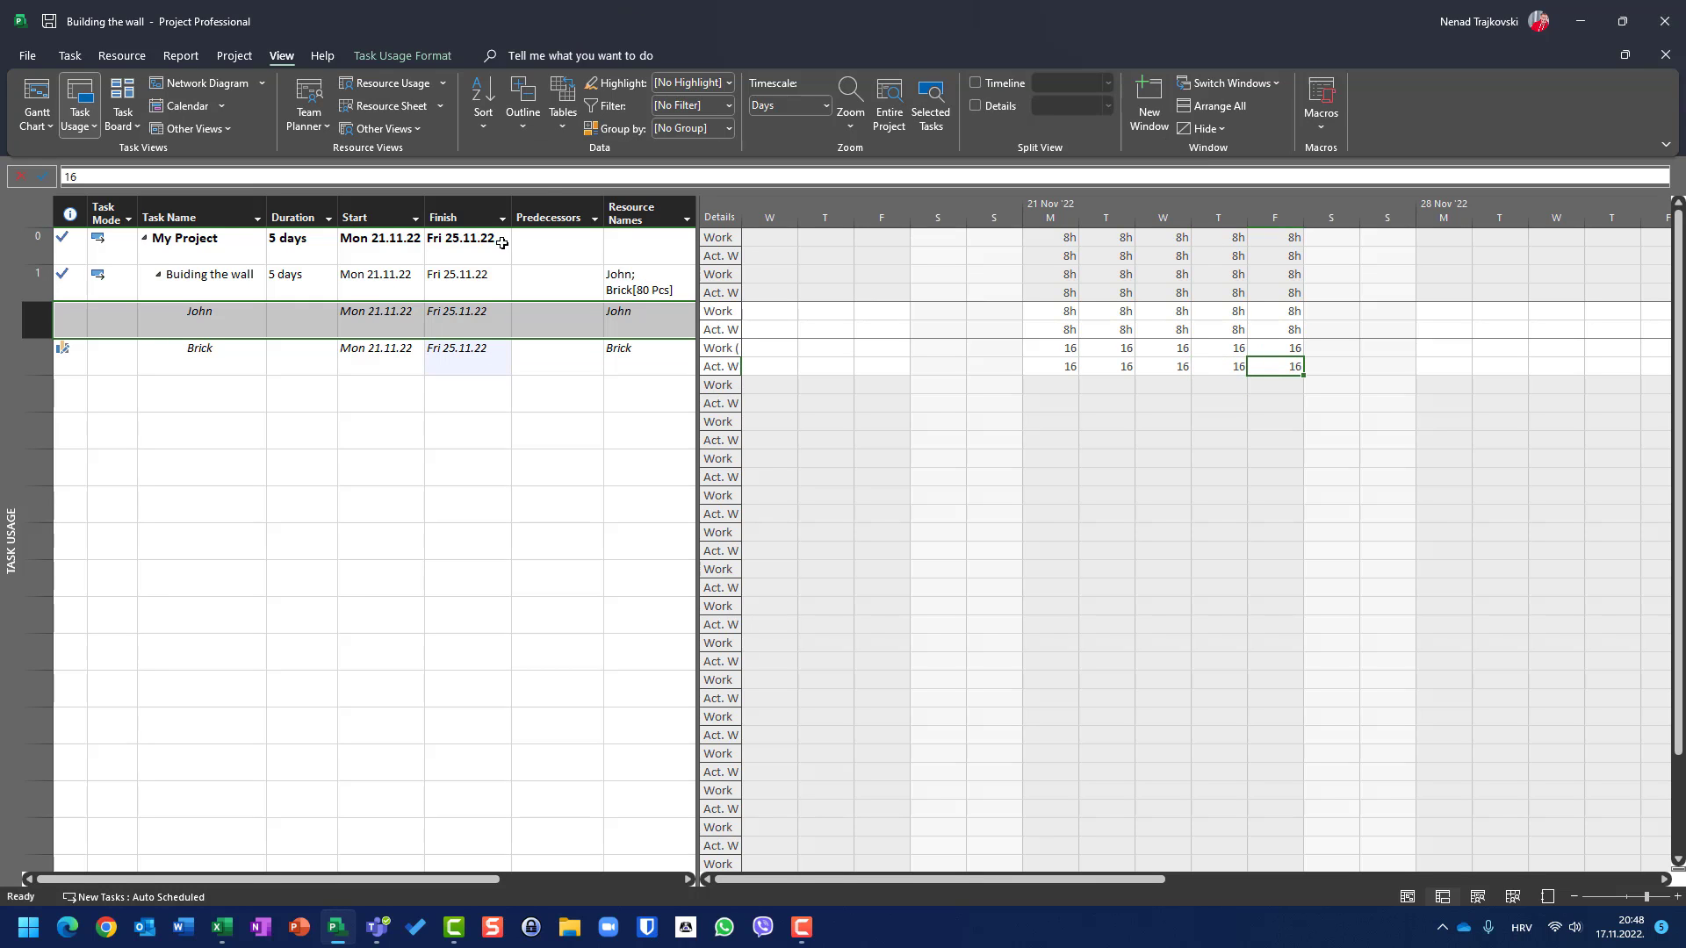
- Display the Work table in the Task Usage view to check both assignments' totals
{"action": "right_click", "coordinate": [47, 228]}
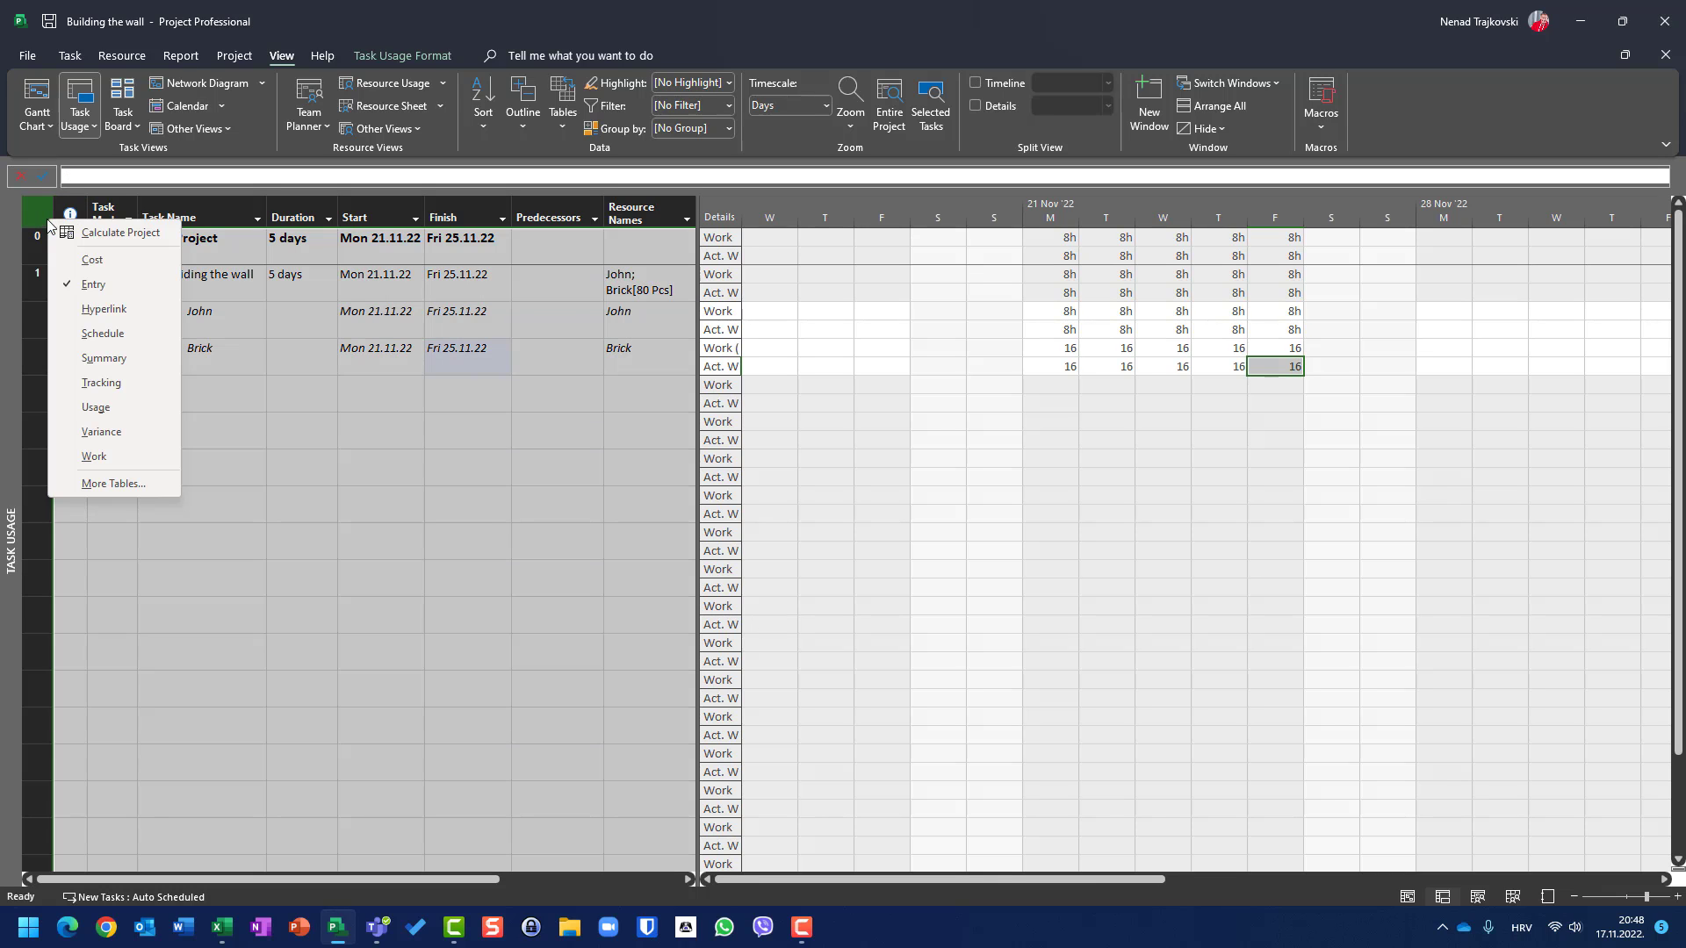
{"action": "left_click", "coordinate": [93, 455]}
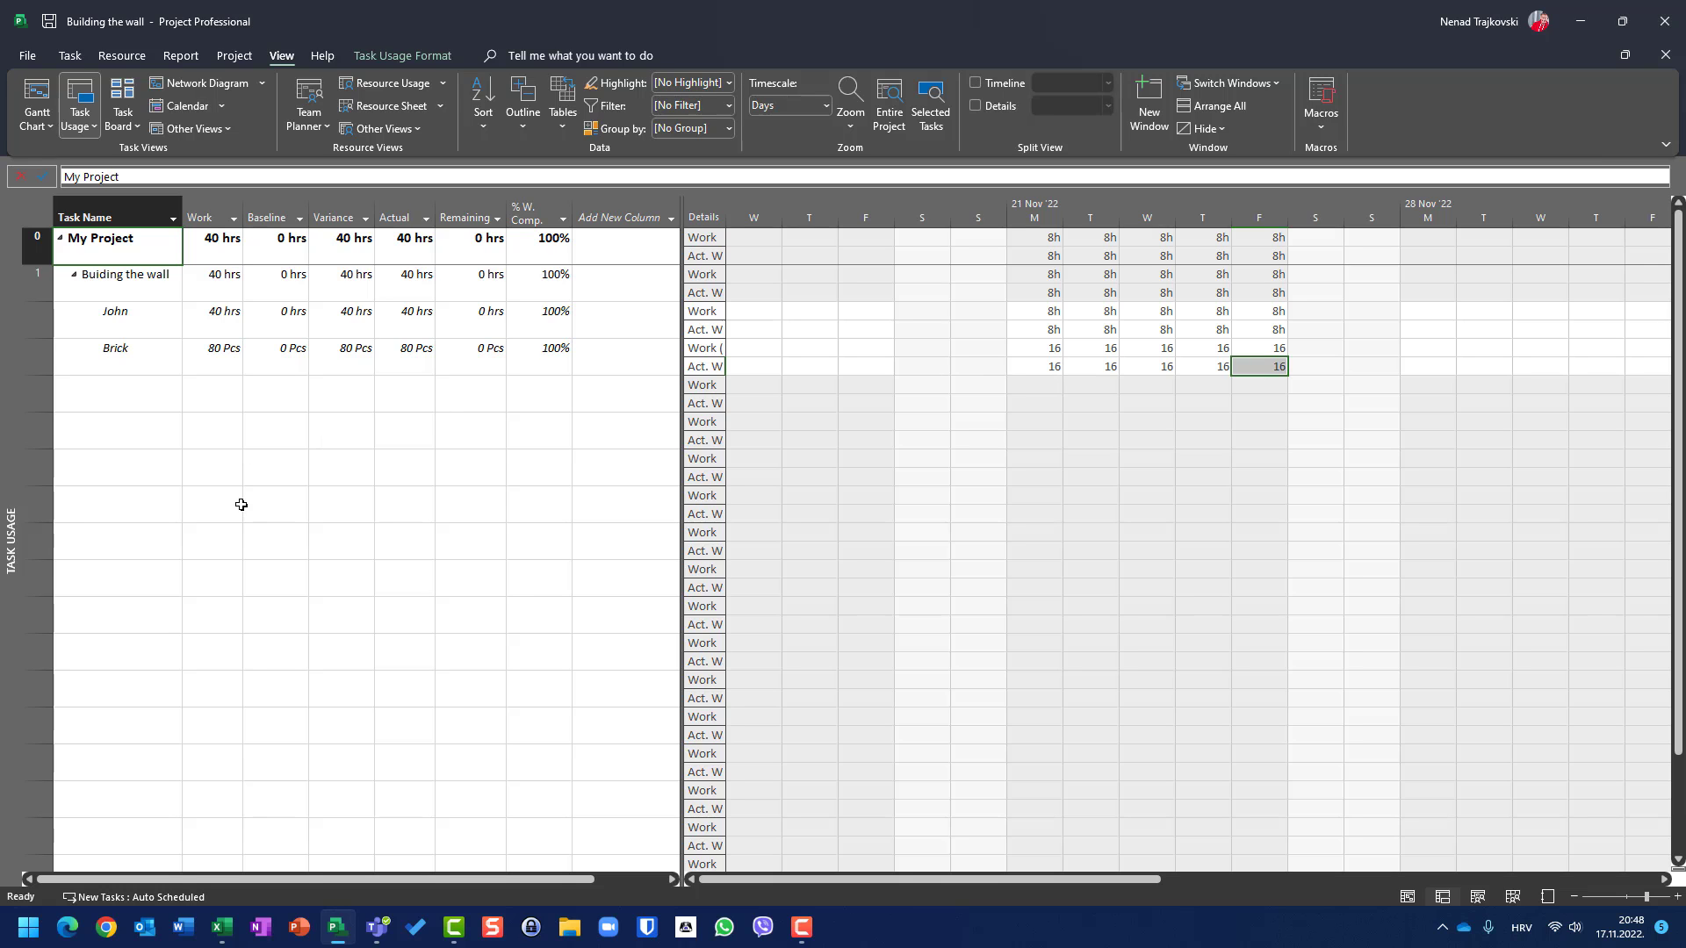
- Undo the switch to the Work table and the Brick assignment's actual work entries from Tuesday to Friday
{"action": "key", "text": "ctrl+z"}
{"action": "key", "text": "ctrl+z"}
{"action": "key", "text": "ctrl+z"}
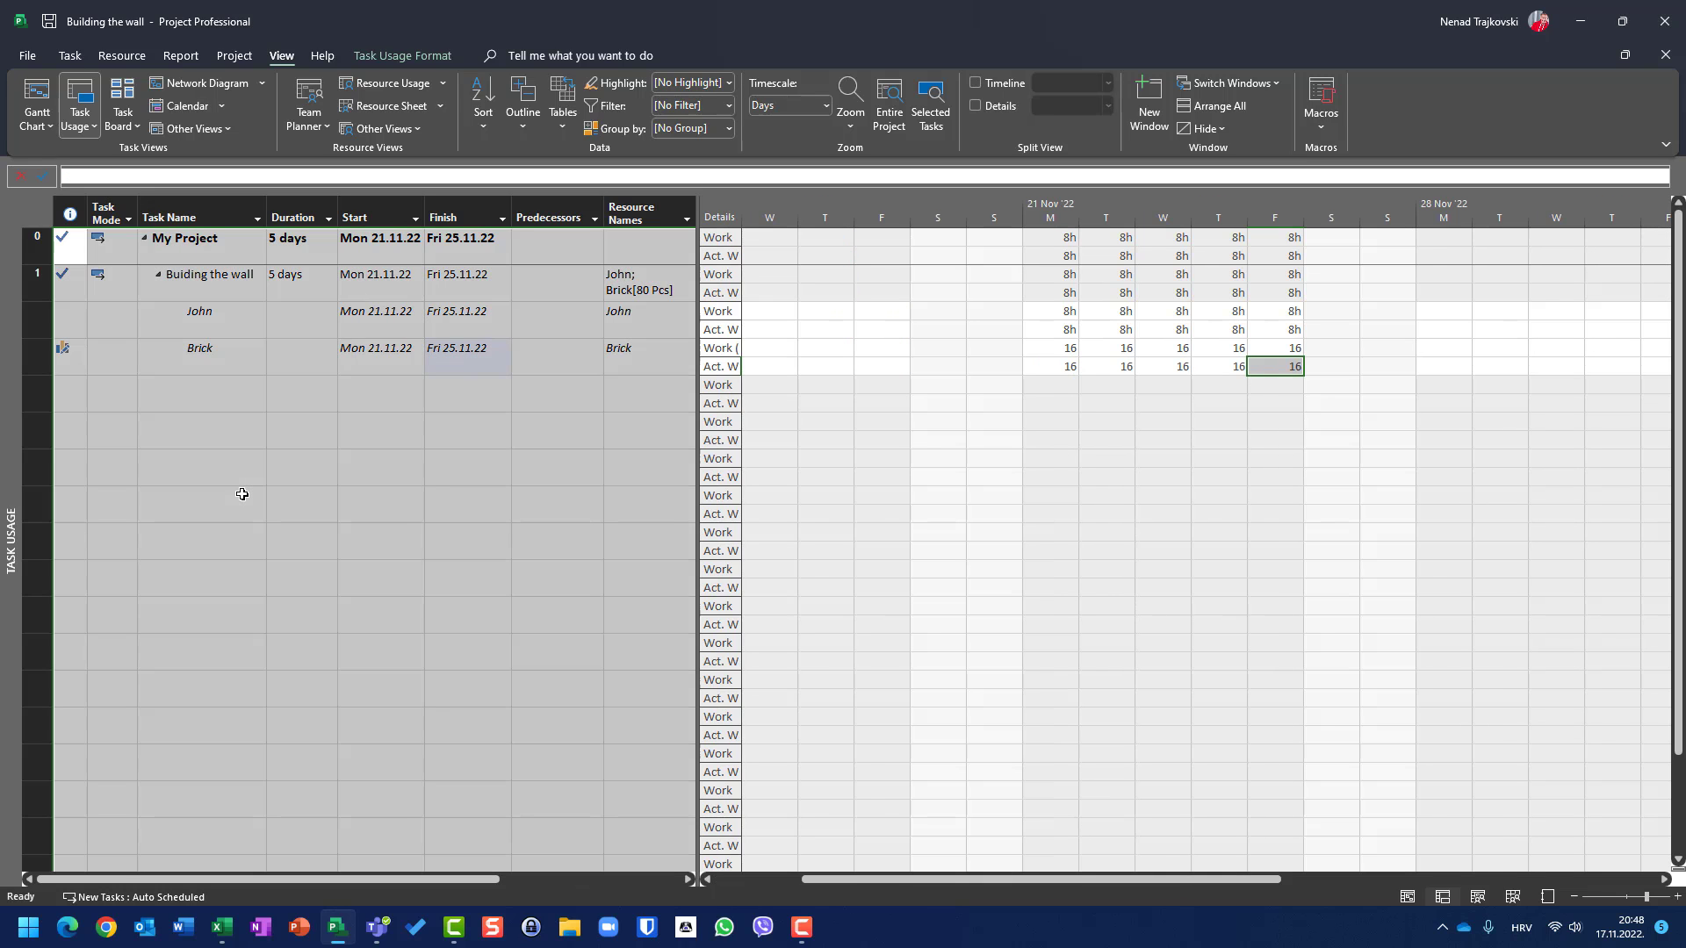
{"action": "key", "text": "ctrl+z"}
{"action": "key", "text": "ctrl+z"}
{"action": "key", "text": "ctrl+z"}
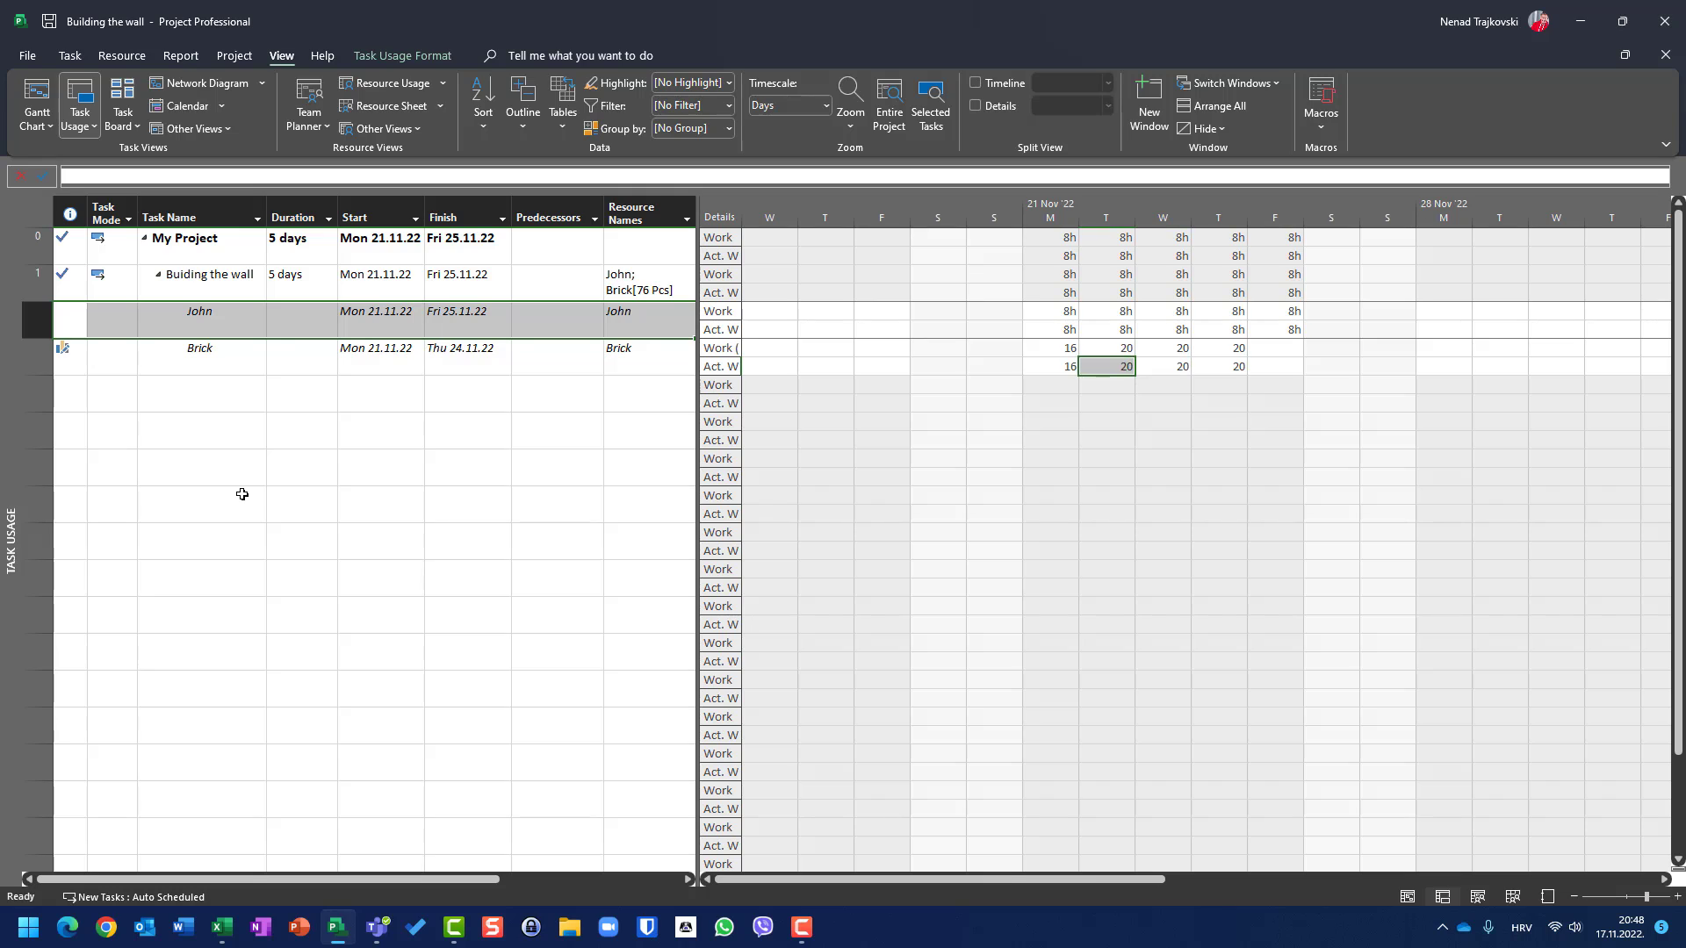